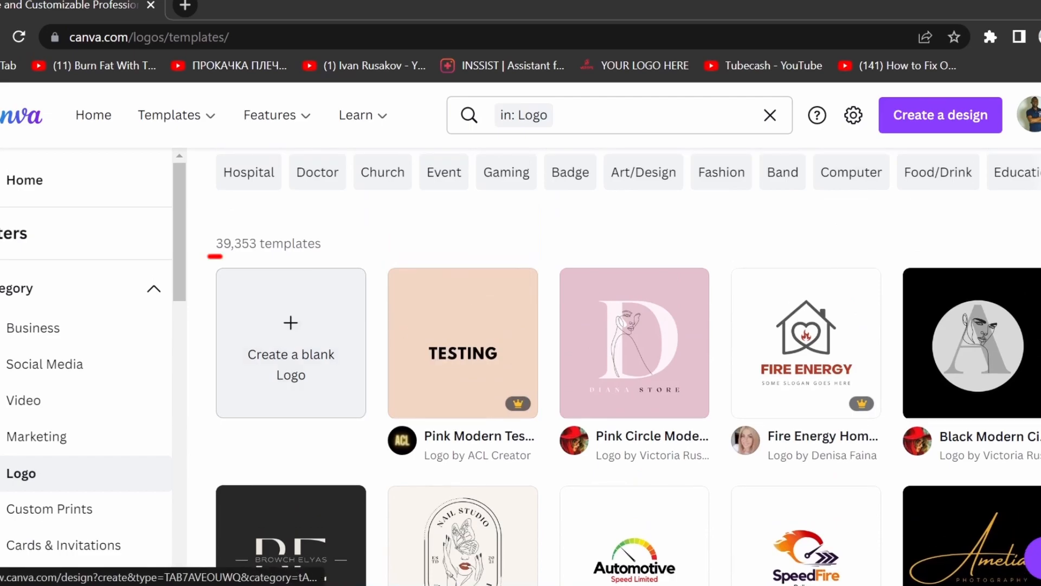
Step: Browse the available logo templates in the template gallery
{"action": "scroll", "coordinate": [692, 267], "scroll_direction": "down", "scroll_amount": 8}
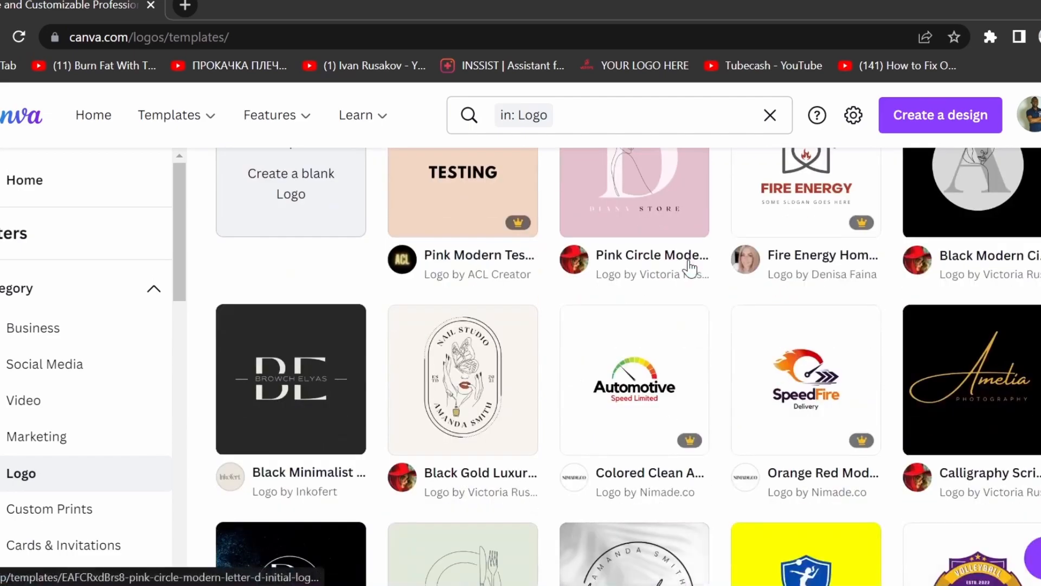
{"action": "scroll", "coordinate": [689, 266], "scroll_direction": "down", "scroll_amount": 10}
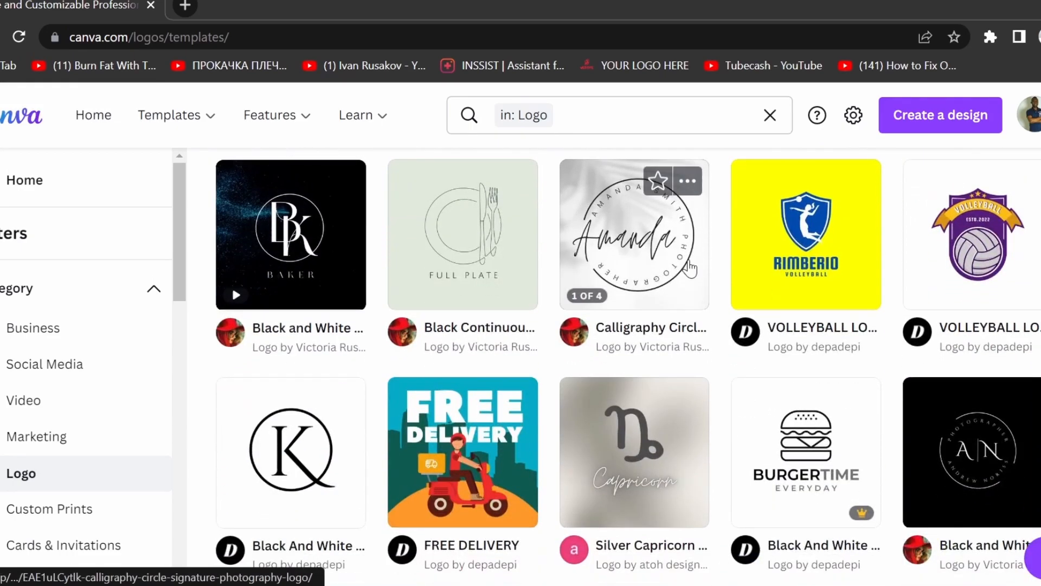
{"action": "scroll", "coordinate": [689, 267], "scroll_direction": "down", "scroll_amount": 3}
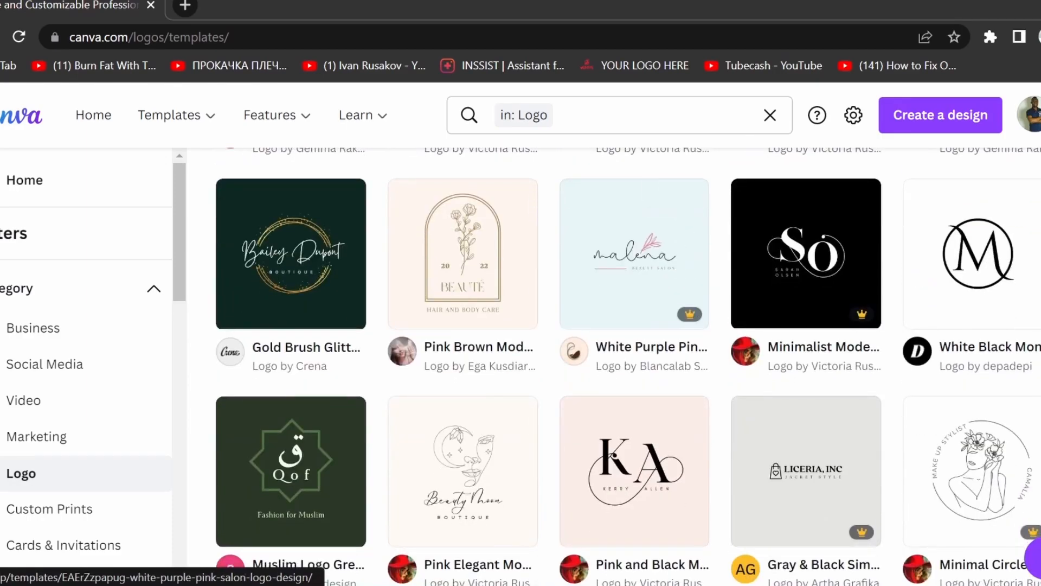
Step: Clear the Logo filter, search the templates for ebook, and look through the matching designs
{"action": "left_click", "coordinate": [770, 115]}
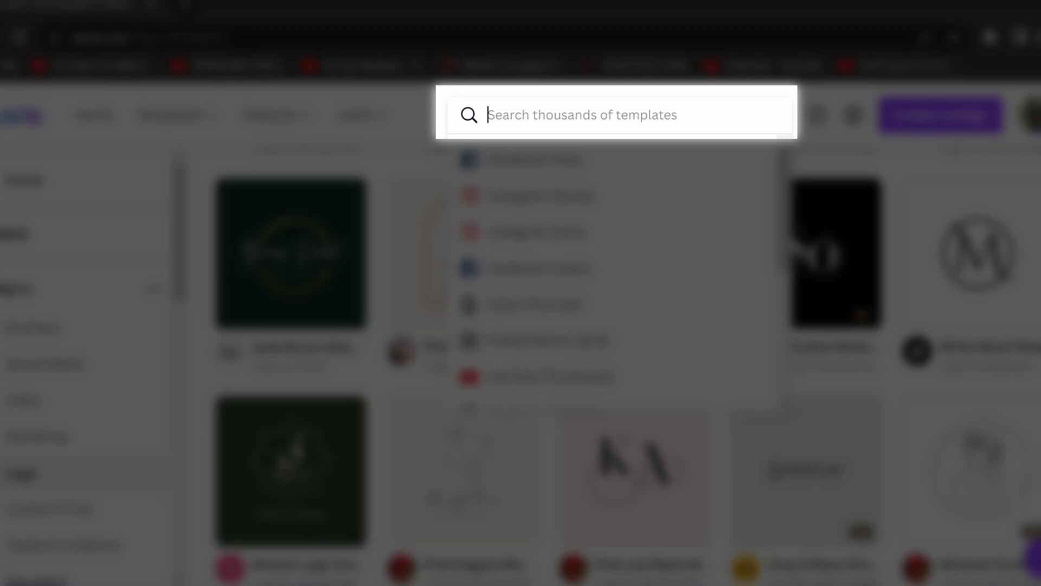
{"action": "type", "text": "ebook"}
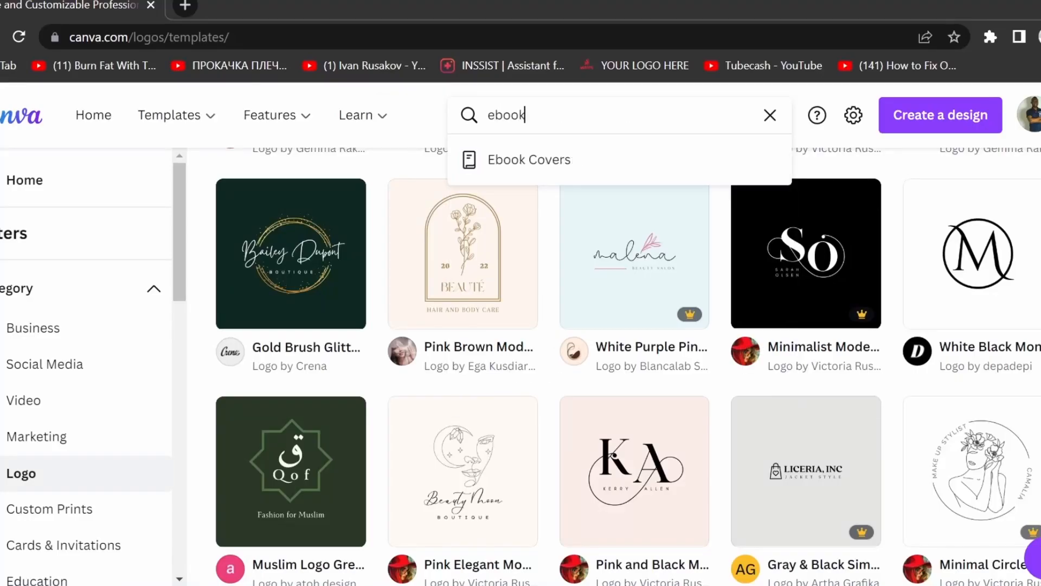
{"action": "key", "text": "Return"}
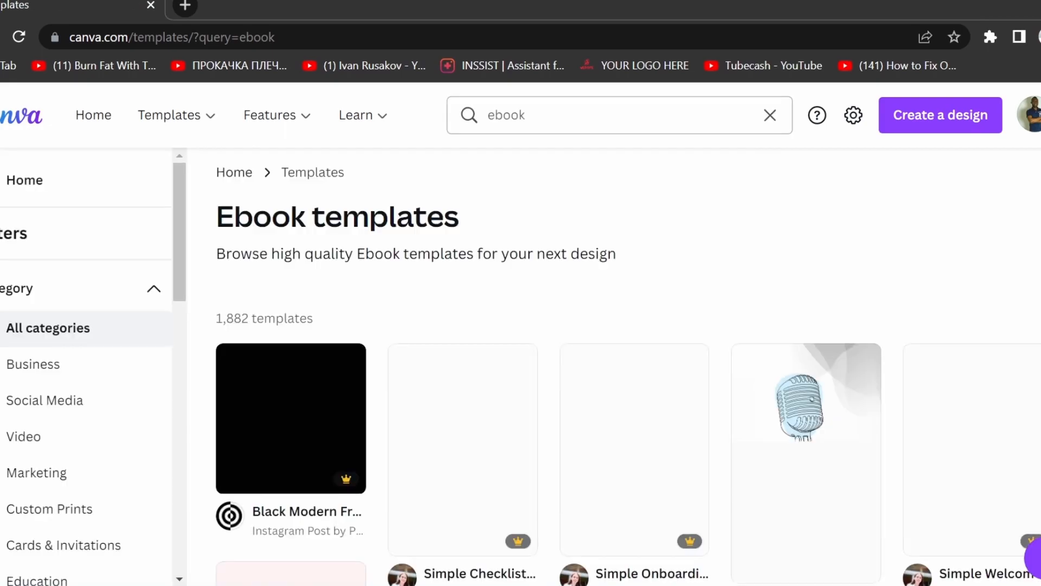
{"action": "scroll", "coordinate": [1002, 301], "scroll_direction": "down", "scroll_amount": 6}
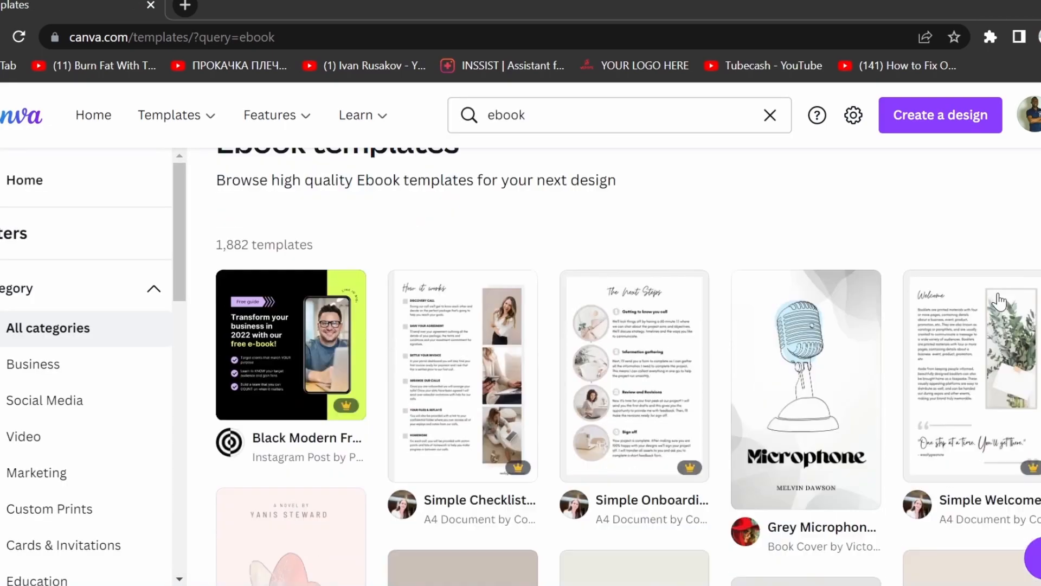
{"action": "scroll", "coordinate": [999, 302], "scroll_direction": "up", "scroll_amount": 6}
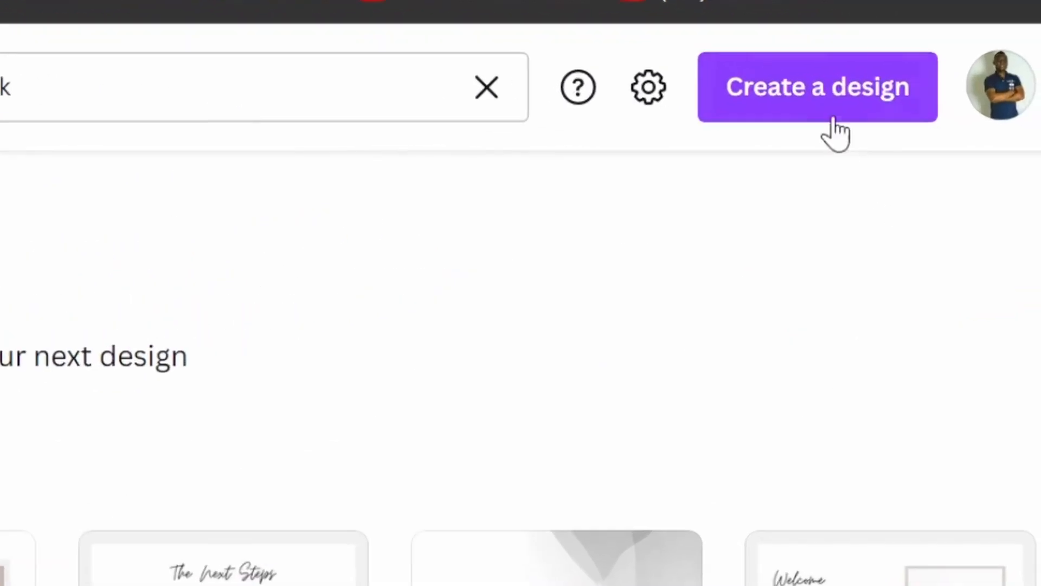
Step: Create a new custom-size design using the recent 1920 × 1080 px preset
{"action": "left_click", "coordinate": [823, 96]}
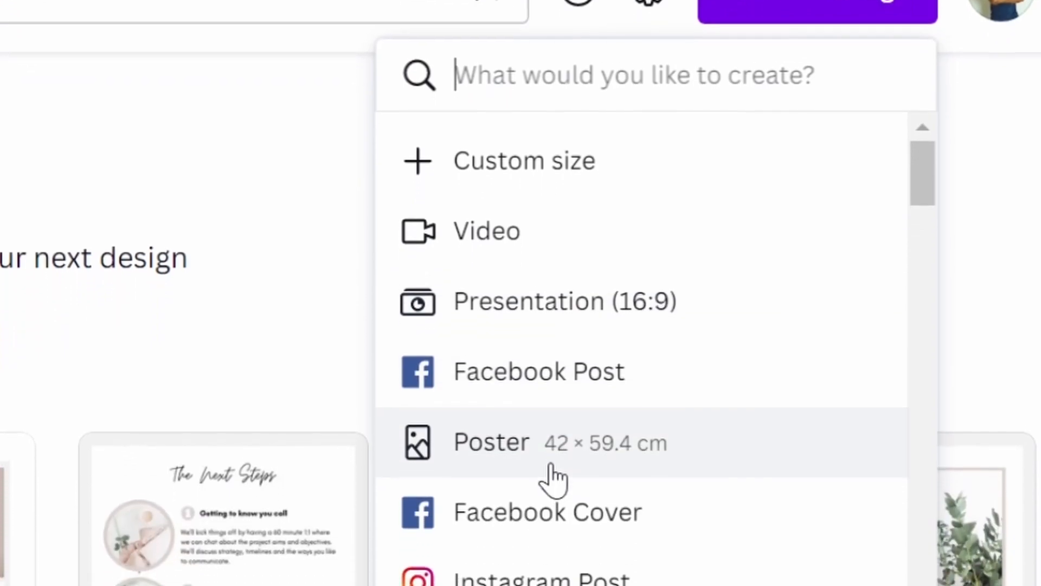
{"action": "scroll", "coordinate": [735, 494], "scroll_direction": "down", "scroll_amount": 2}
{"action": "scroll", "coordinate": [709, 493], "scroll_direction": "up", "scroll_amount": 2}
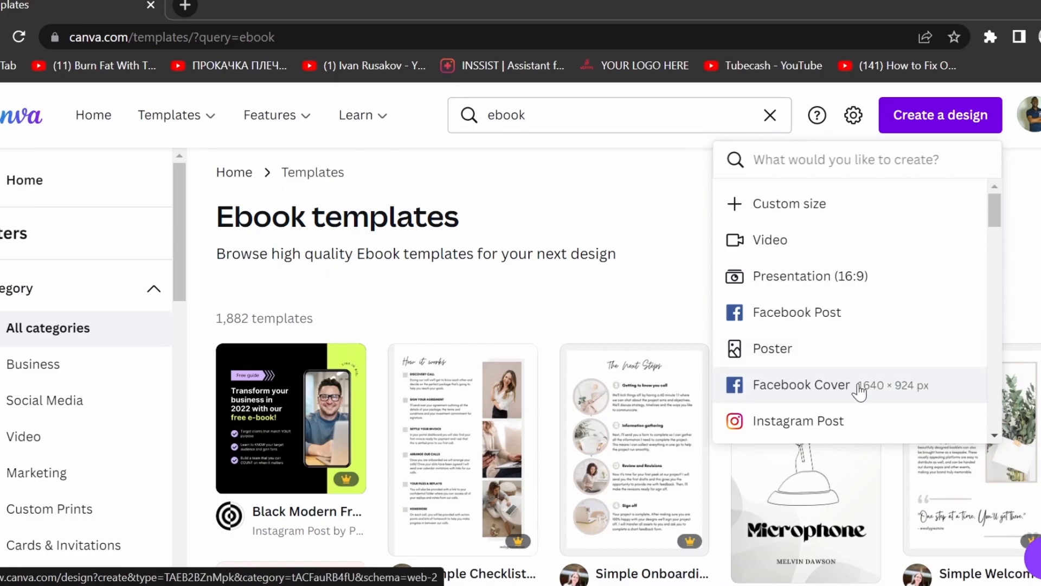
{"action": "left_click", "coordinate": [786, 206]}
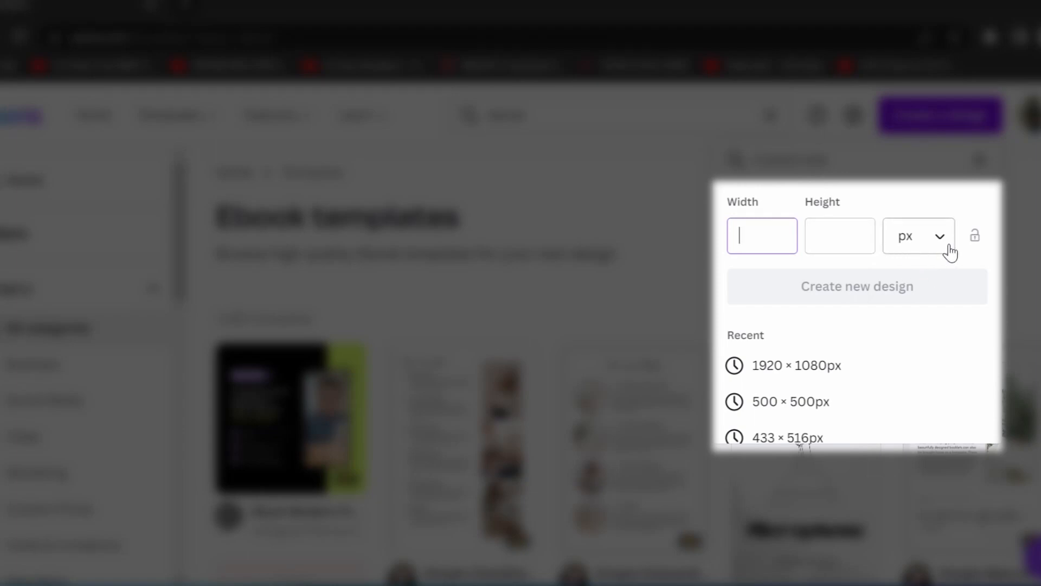
{"action": "left_click", "coordinate": [939, 235]}
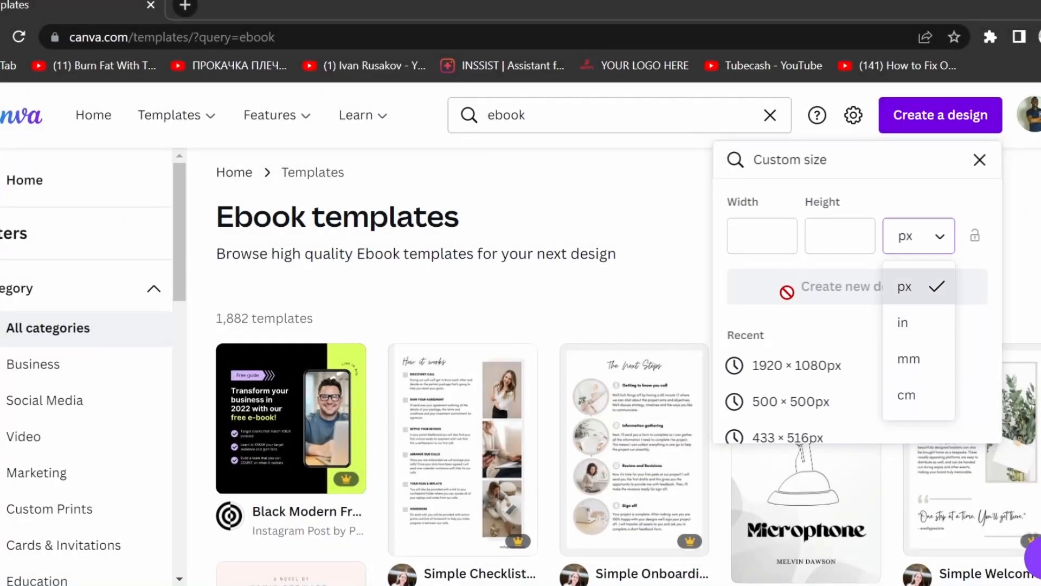
{"action": "left_click", "coordinate": [809, 378]}
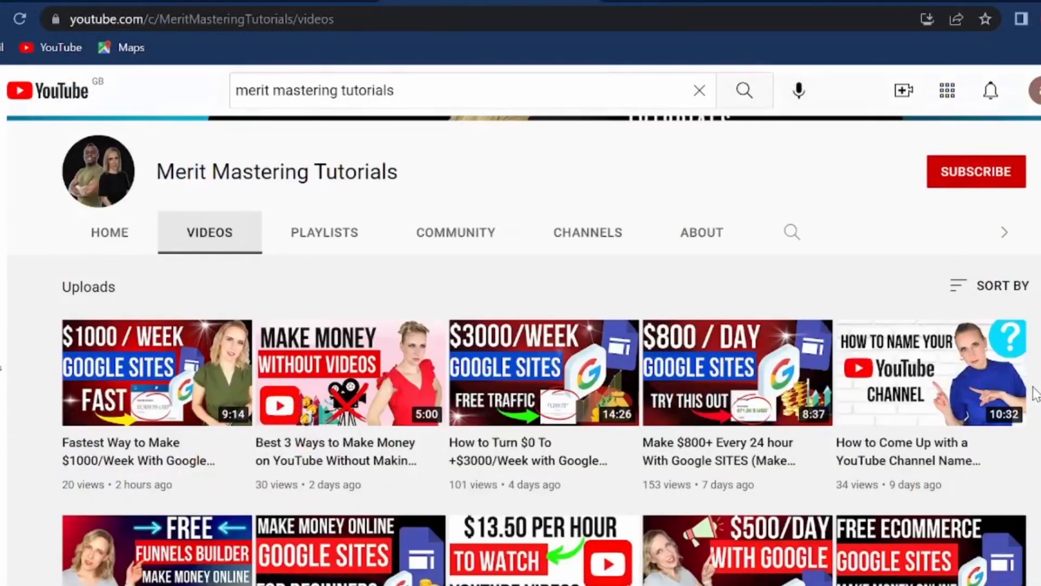
Step: Switch to YouTube and look through the uploaded videos on the Merit Mastering Tutorials channel
{"action": "scroll", "coordinate": [1034, 395], "scroll_direction": "down", "scroll_amount": 7}
{"action": "scroll", "coordinate": [1033, 394], "scroll_direction": "down", "scroll_amount": 7}
{"action": "scroll", "coordinate": [545, 371], "scroll_direction": "down", "scroll_amount": 6}
{"action": "scroll", "coordinate": [545, 372], "scroll_direction": "down", "scroll_amount": 3}
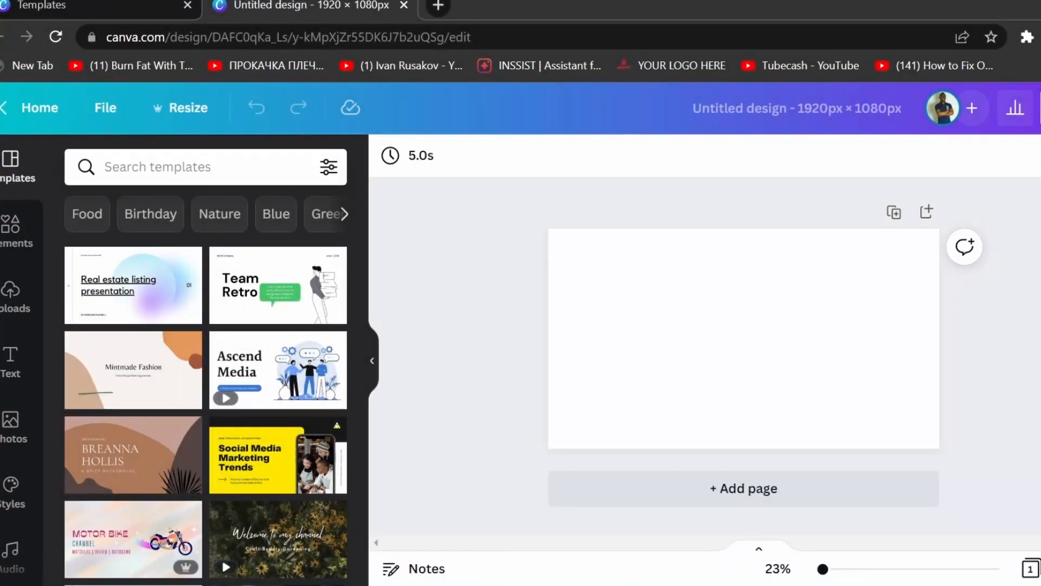
Step: Search the design's templates for youtube and look through suggested topics such as Youtube subscribe and Youtube outros
{"action": "left_click", "coordinate": [157, 167]}
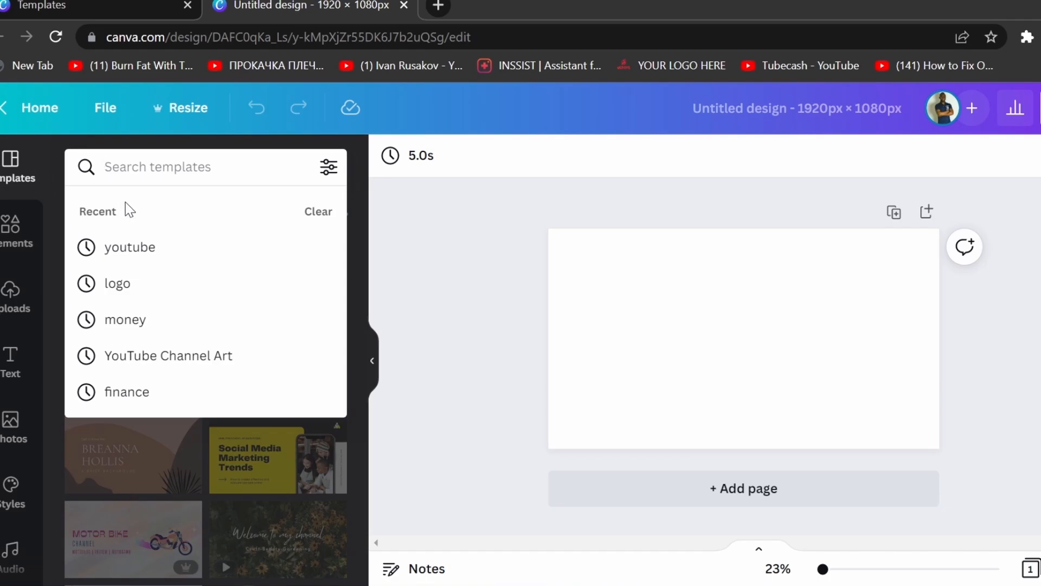
{"action": "left_click", "coordinate": [122, 244]}
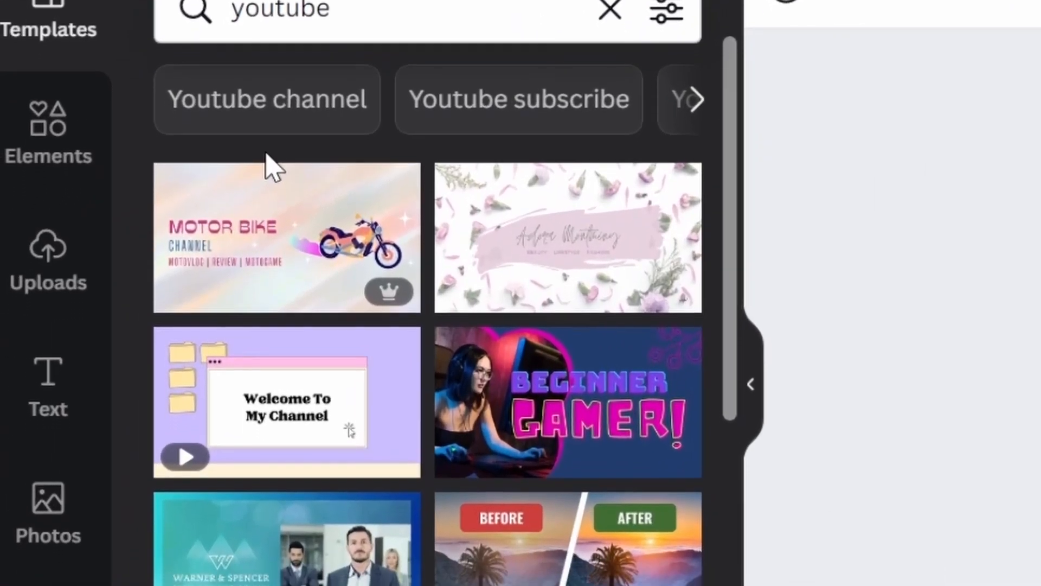
{"action": "left_click", "coordinate": [521, 128]}
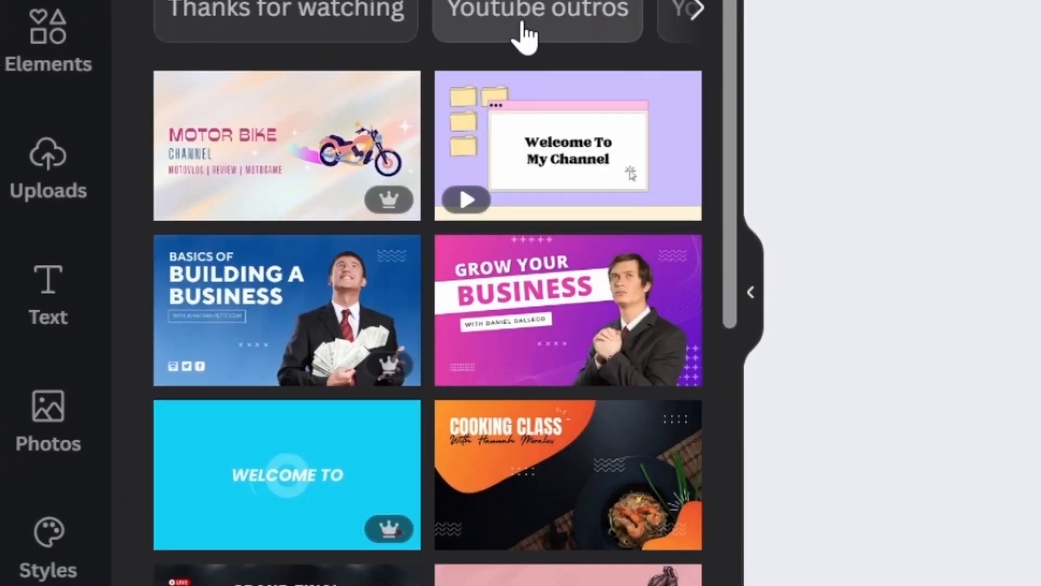
{"action": "left_click", "coordinate": [522, 26]}
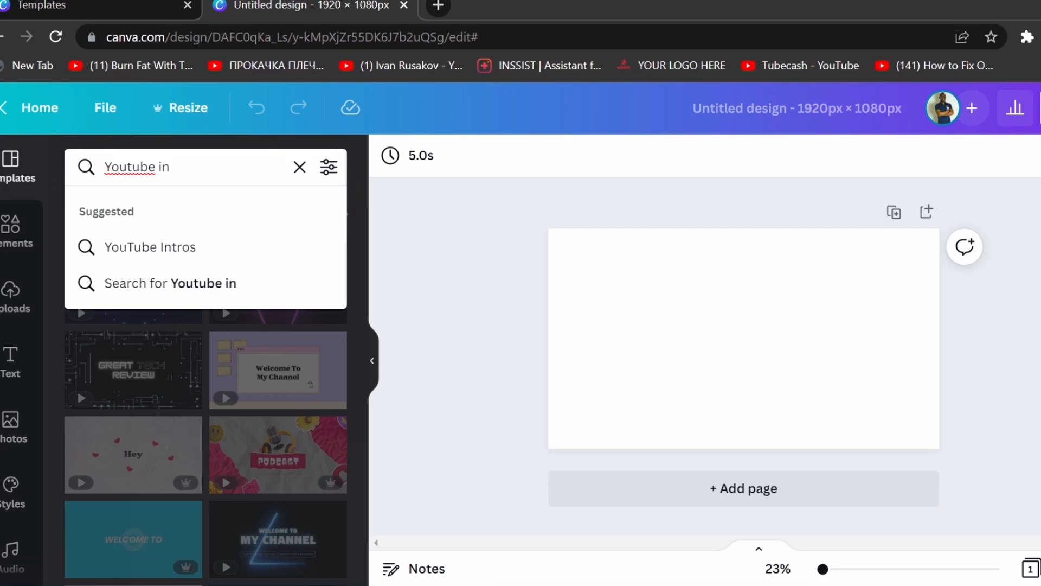
Step: Change the template search to YouTube Thumbnails and browse the thumbnail designs
{"action": "key", "text": "BackSpace"}
{"action": "type", "text": "thum"}
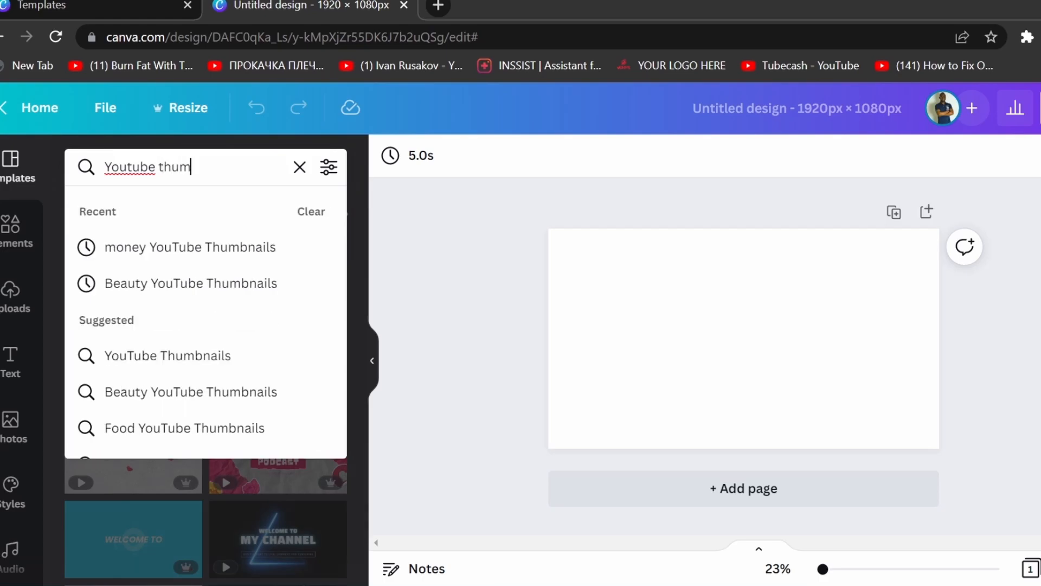
{"action": "left_click", "coordinate": [163, 353]}
{"action": "scroll", "coordinate": [231, 431], "scroll_direction": "down", "scroll_amount": 10}
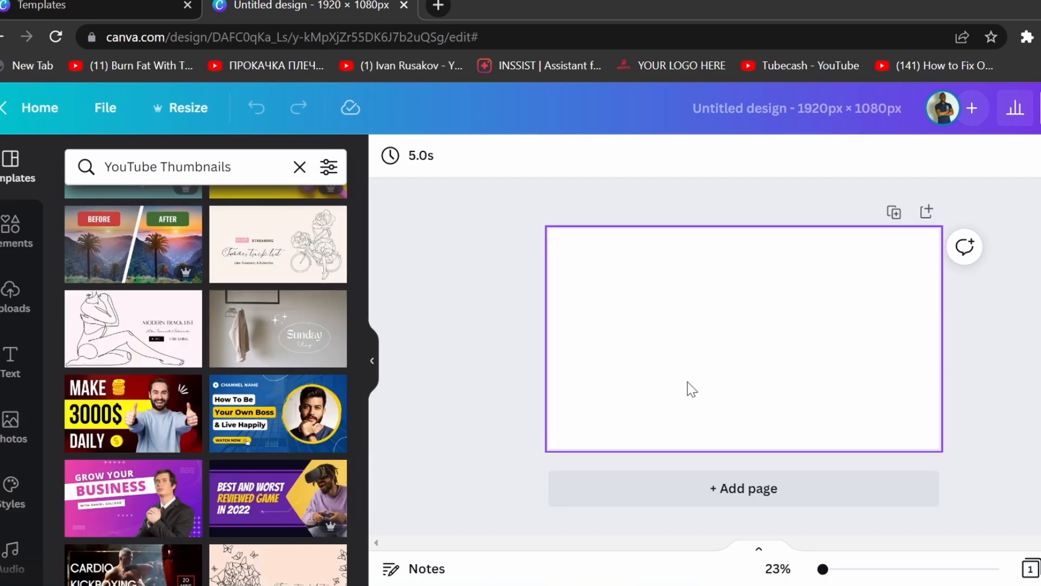
Step: Select the blank page and search the design elements for gradient
{"action": "left_click", "coordinate": [677, 347]}
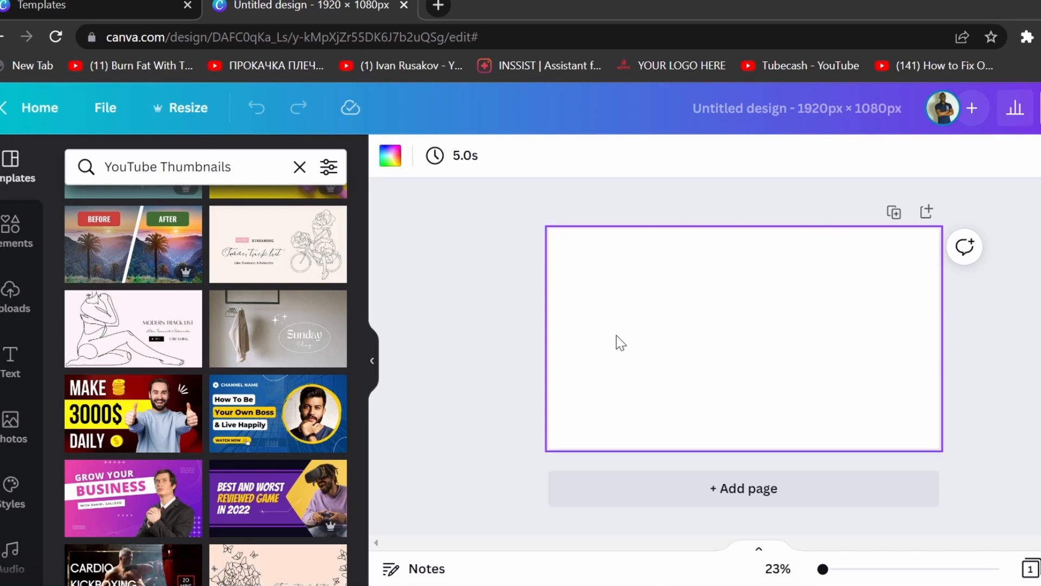
{"action": "left_click", "coordinate": [4, 224]}
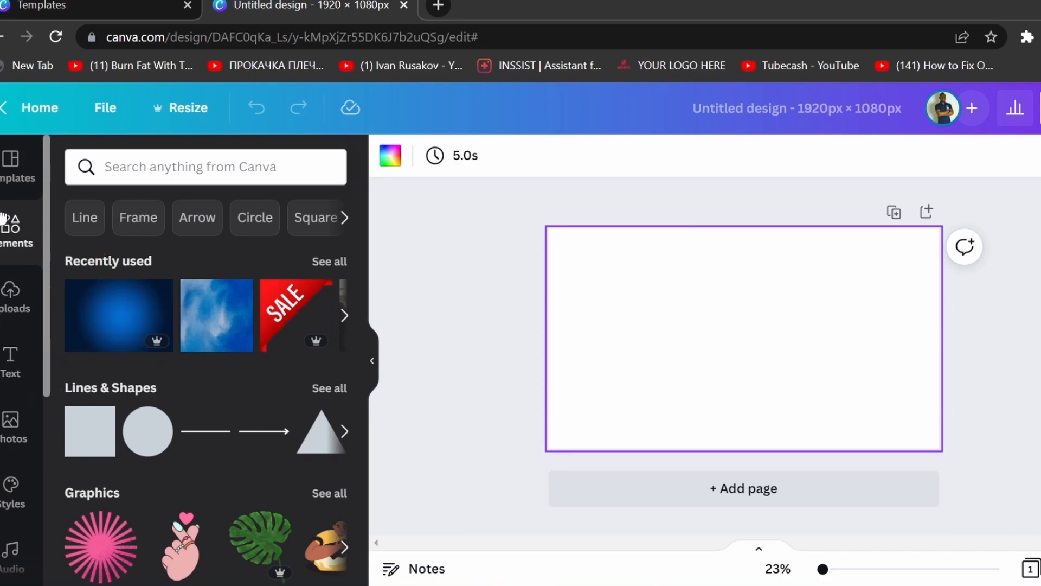
{"action": "left_click", "coordinate": [189, 166]}
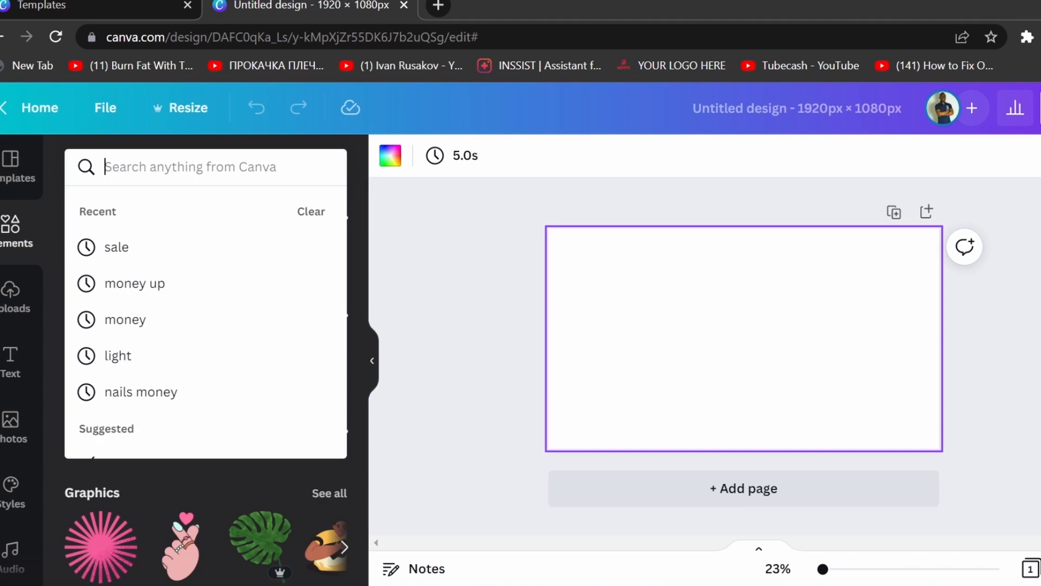
{"action": "type", "text": "gra"}
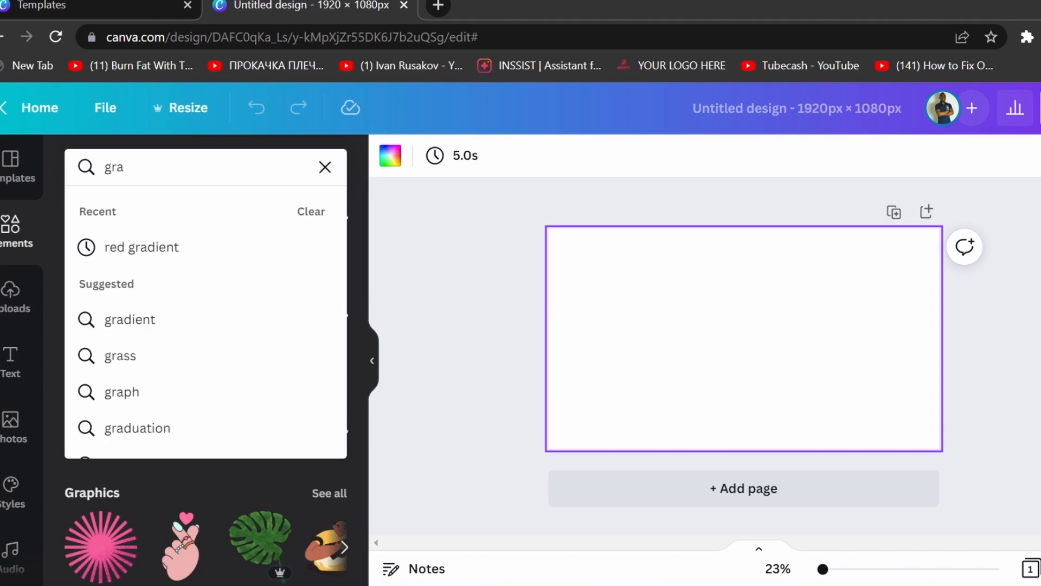
{"action": "left_click", "coordinate": [154, 324]}
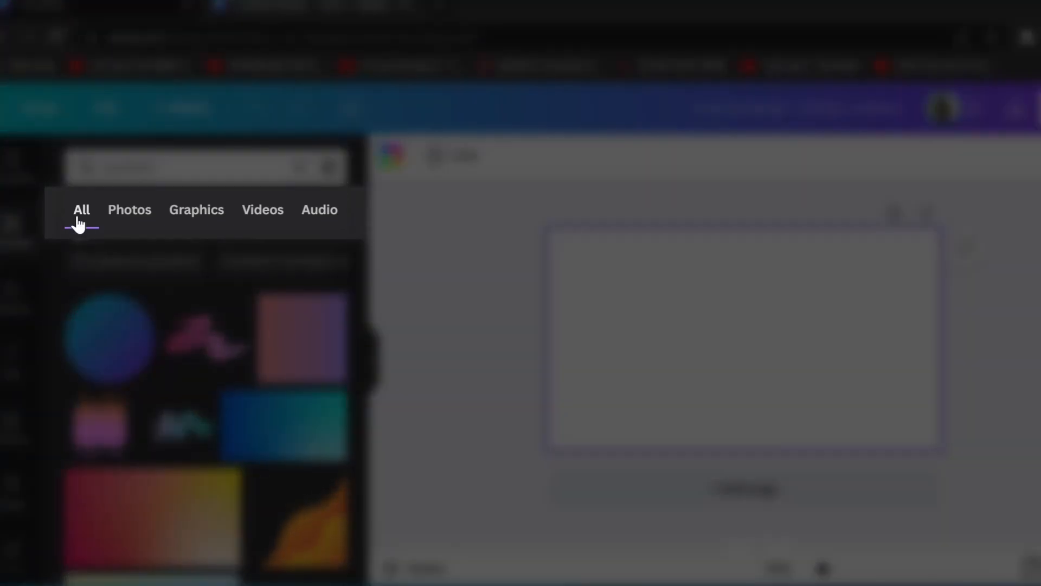
Step: Check the gradient results among photos, graphics, videos and audio
{"action": "left_click", "coordinate": [134, 219]}
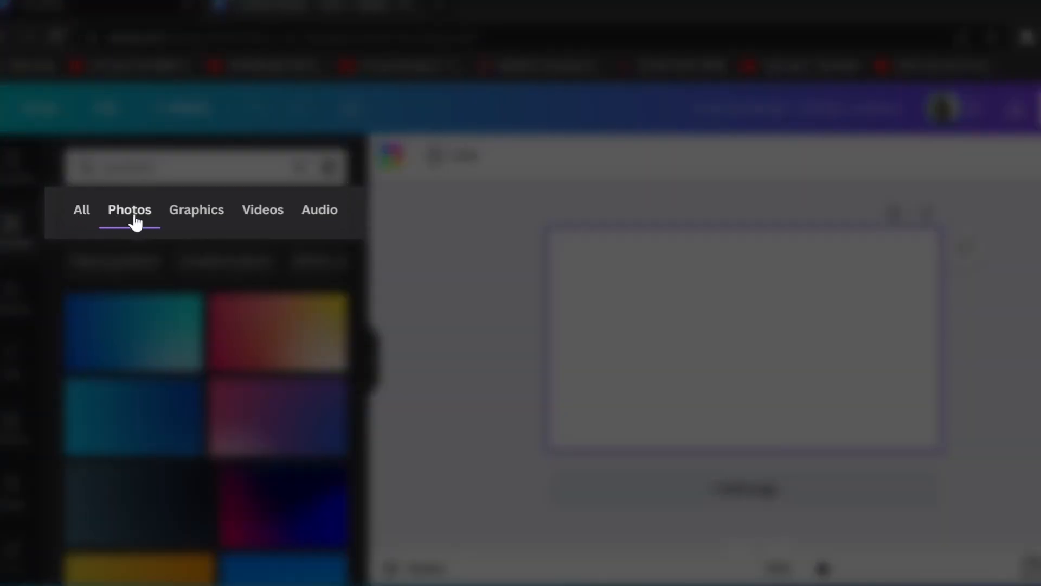
{"action": "left_click", "coordinate": [195, 220]}
{"action": "left_click", "coordinate": [266, 219]}
{"action": "left_click", "coordinate": [322, 220]}
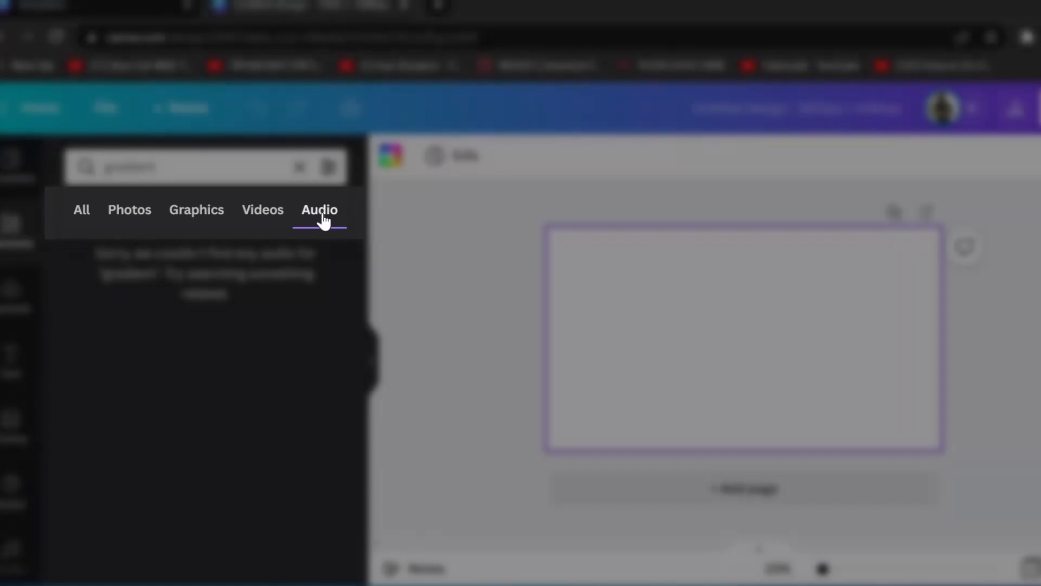
Step: Limit the element results to photos and change the search to red gradient
{"action": "left_click", "coordinate": [120, 218]}
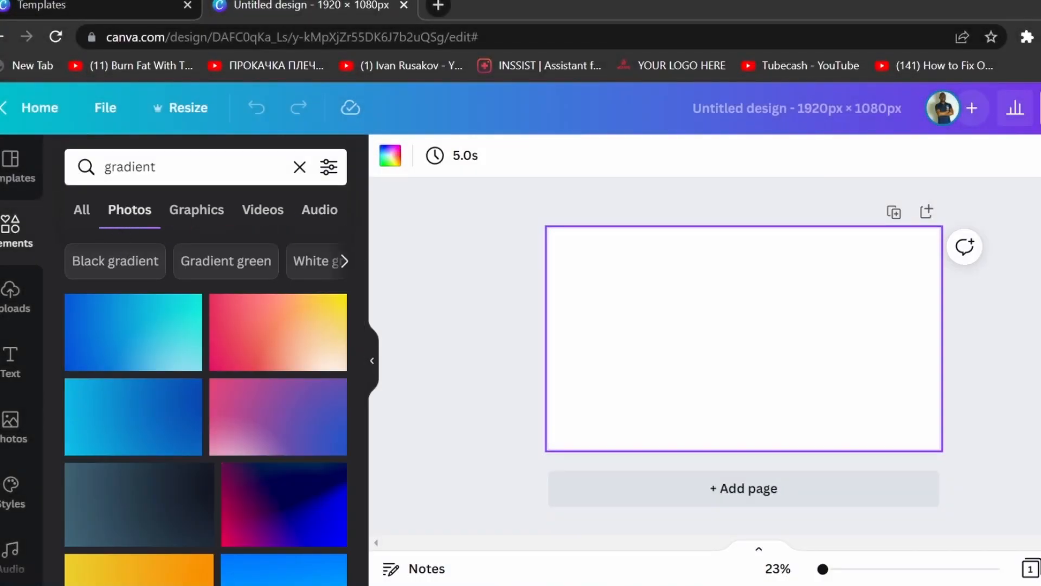
{"action": "left_click", "coordinate": [106, 166]}
{"action": "type", "text": "red"}
{"action": "key", "text": "Return"}
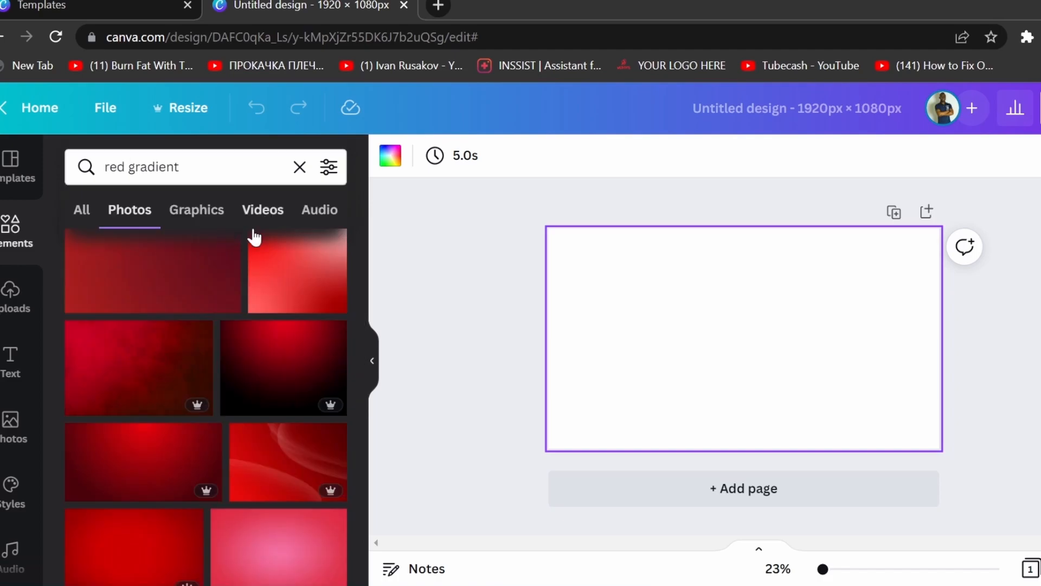
Step: Add the photo with the red glow fading to black and enlarge it from the page's upper-left corner to cover the whole page
{"action": "left_click", "coordinate": [290, 353]}
{"action": "left_click_drag", "start_coordinate": [684, 323], "coordinate": [612, 286]}
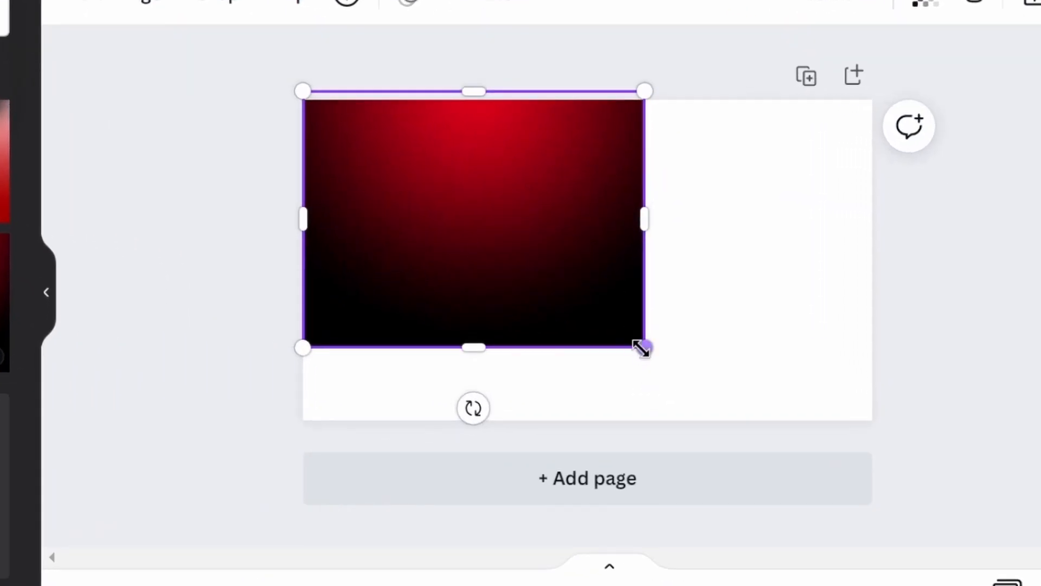
{"action": "left_click_drag", "start_coordinate": [641, 348], "coordinate": [955, 432]}
{"action": "left_click", "coordinate": [991, 399]}
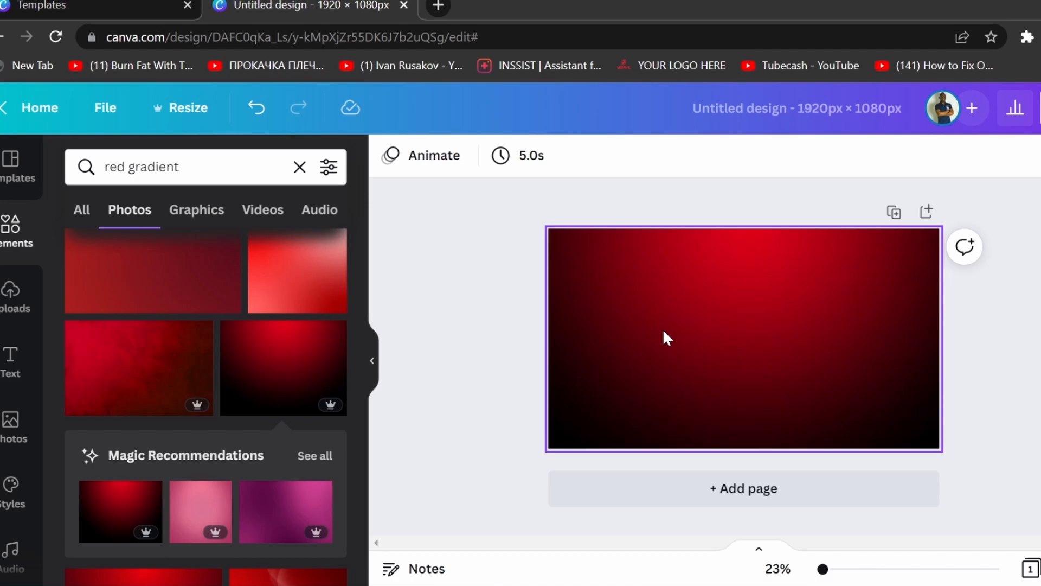
Step: Place the uploaded photo of the pointing woman on the red background and remove the photo's background
{"action": "left_click", "coordinate": [10, 291]}
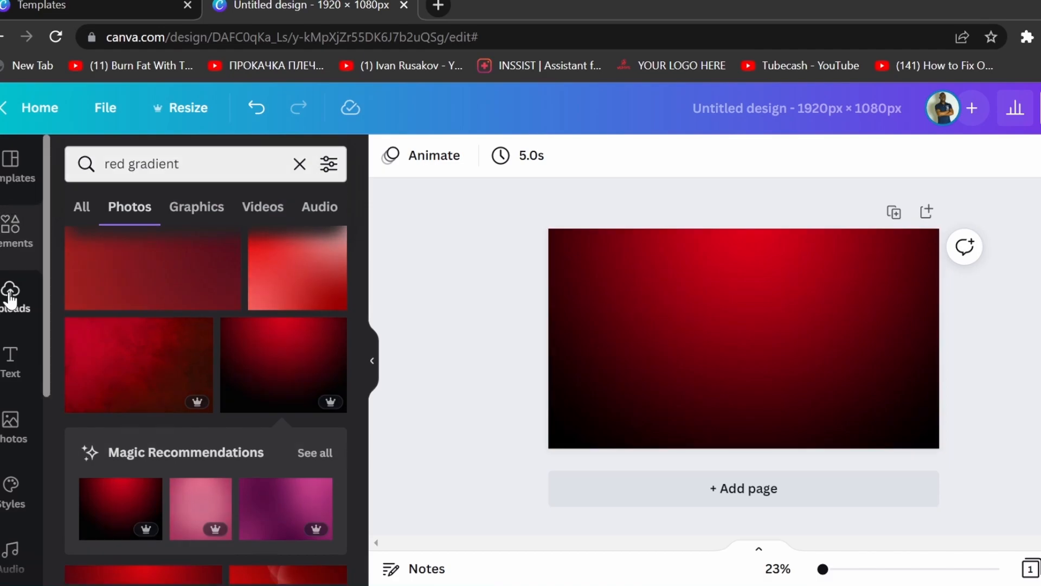
{"action": "left_click", "coordinate": [199, 208]}
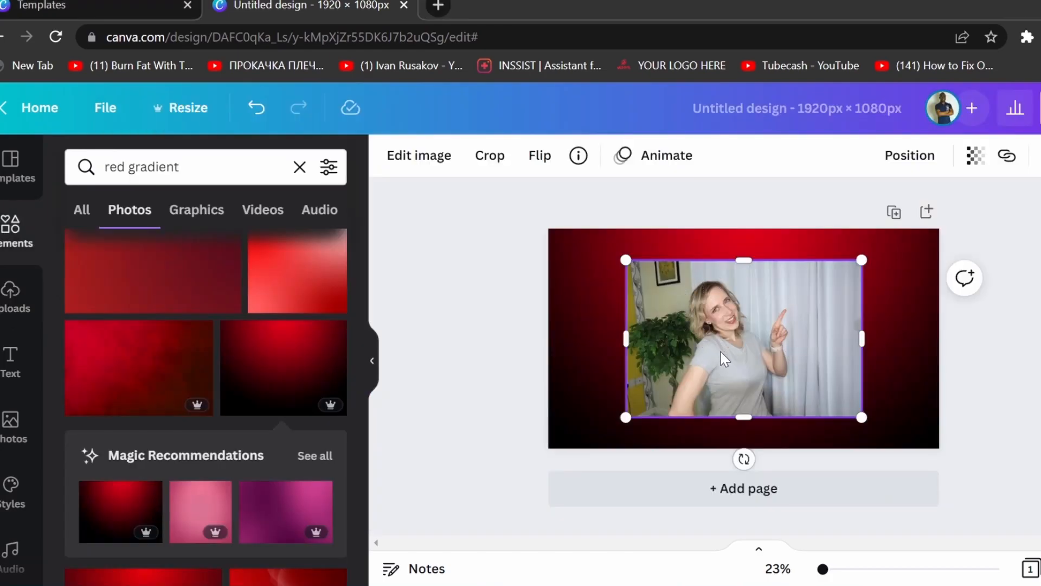
{"action": "left_click", "coordinate": [407, 168]}
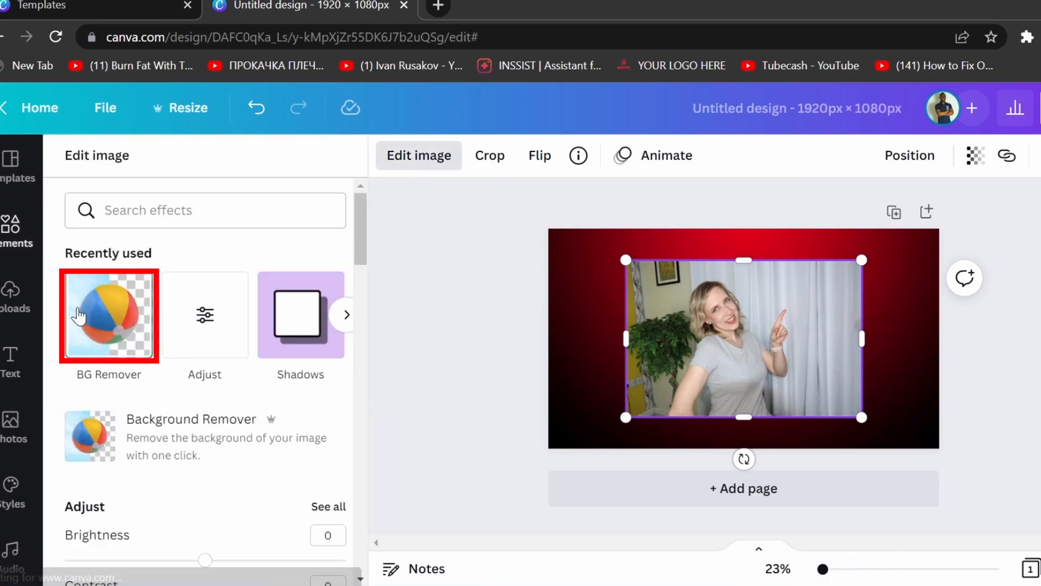
{"action": "left_click", "coordinate": [79, 315]}
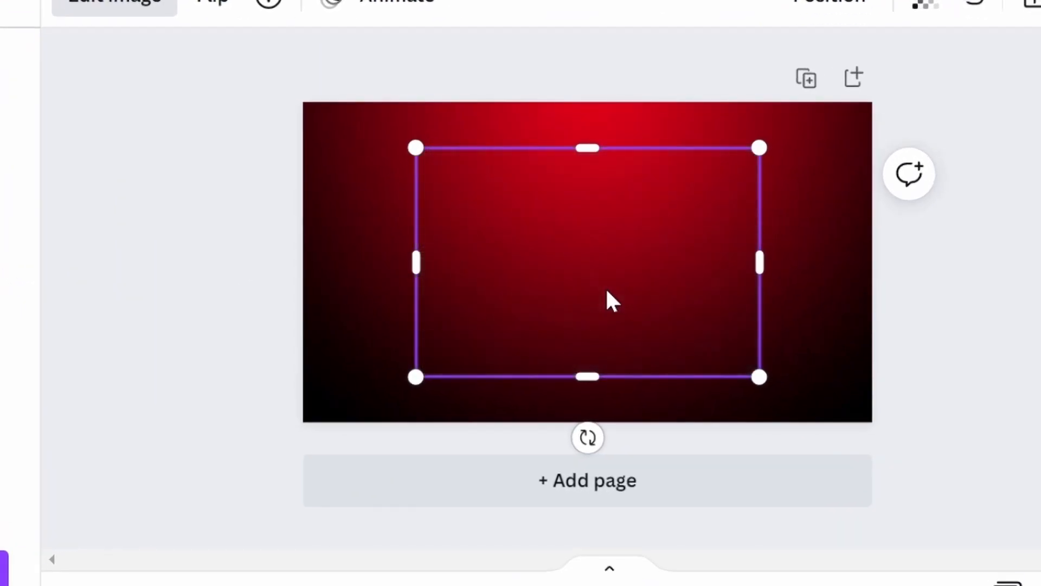
Step: Crop the empty area beside the woman's pointing hand and fit the enlarged portrait into the page's lower-left corner
{"action": "left_click_drag", "start_coordinate": [759, 263], "coordinate": [666, 277]}
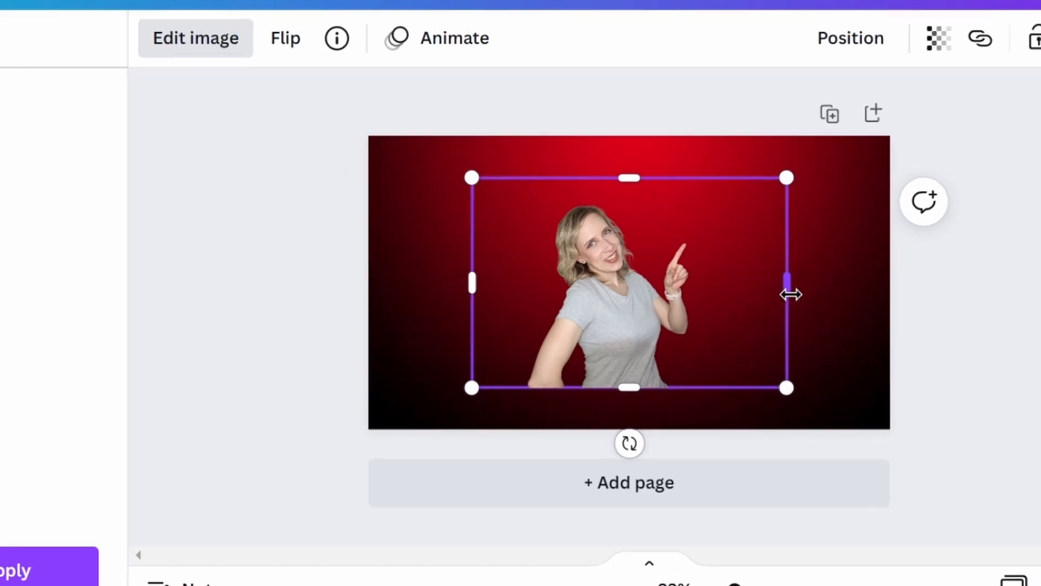
{"action": "left_click_drag", "start_coordinate": [620, 338], "coordinate": [622, 360]}
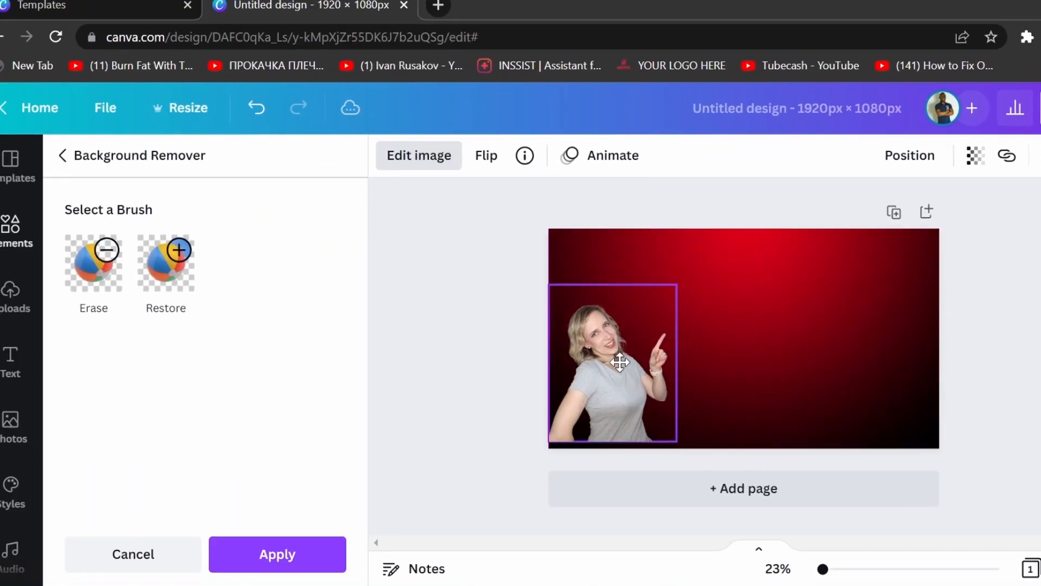
{"action": "left_click", "coordinate": [410, 330]}
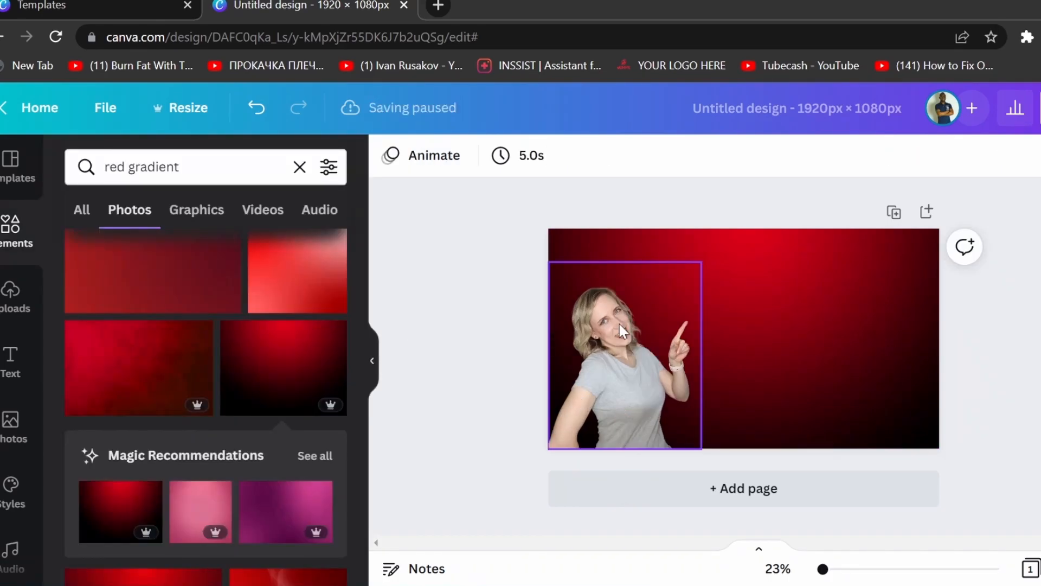
Step: Apply the Solar filter to the woman's portrait and lower the filter's intensity
{"action": "left_click", "coordinate": [626, 359]}
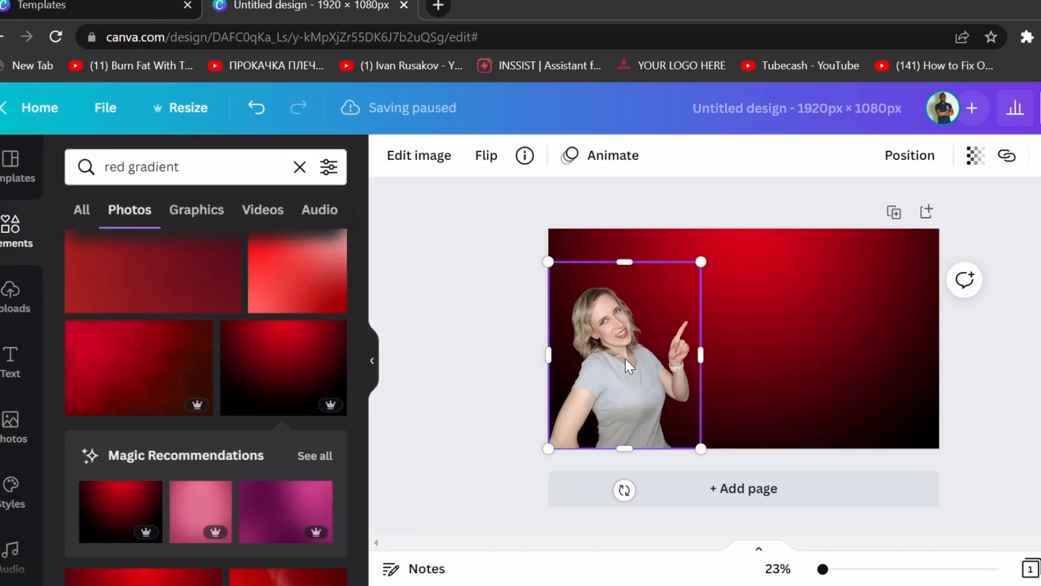
{"action": "left_click", "coordinate": [432, 177]}
{"action": "scroll", "coordinate": [205, 316], "scroll_direction": "right", "scroll_amount": 2}
{"action": "left_click", "coordinate": [203, 314]}
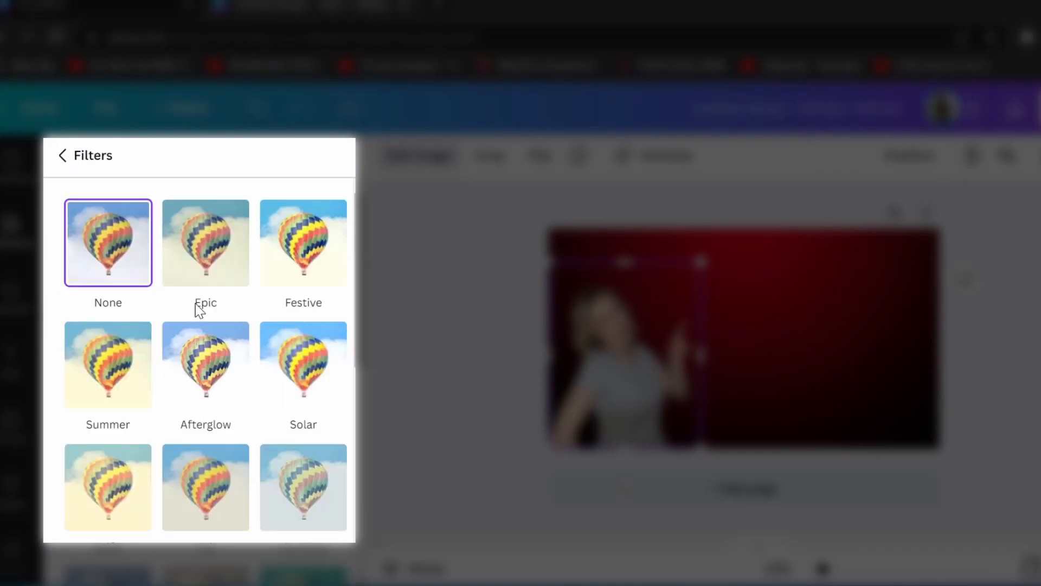
{"action": "left_click", "coordinate": [297, 367]}
{"action": "left_click", "coordinate": [292, 370]}
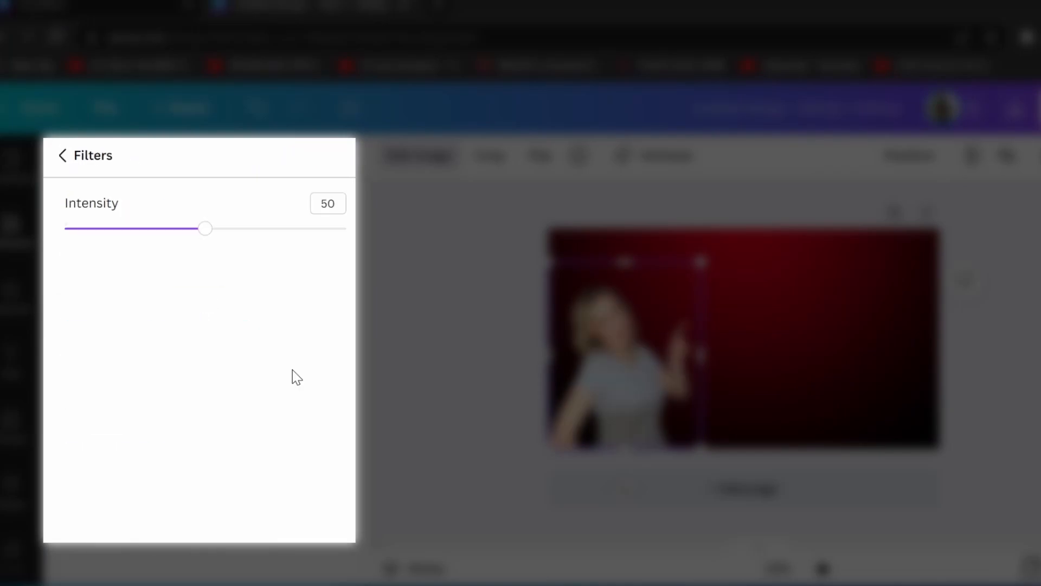
{"action": "left_click_drag", "start_coordinate": [211, 237], "coordinate": [139, 233]}
{"action": "left_click", "coordinate": [95, 155]}
{"action": "left_click", "coordinate": [1004, 421]}
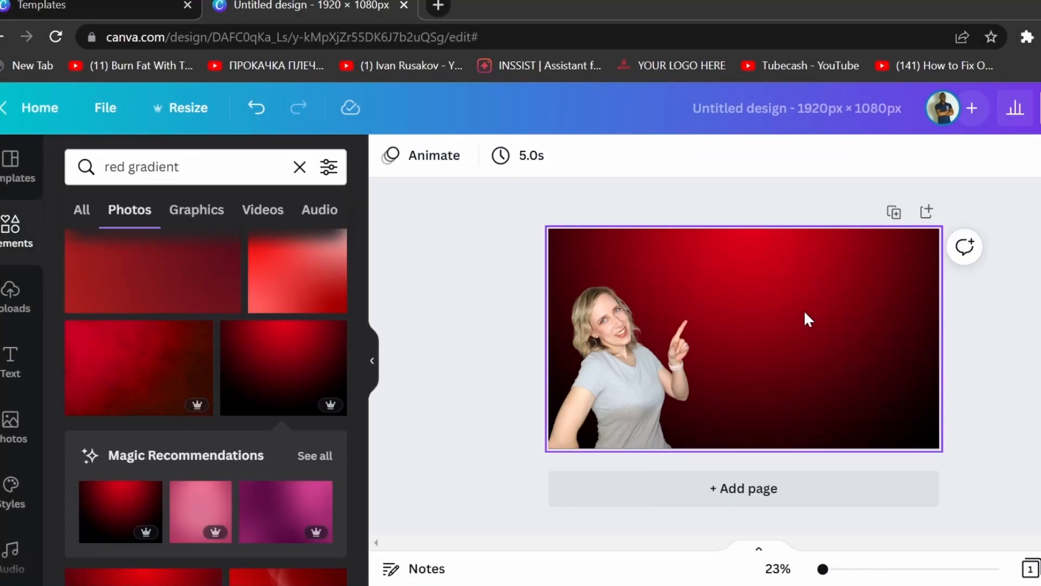
Step: Add a heading reading CANVA TUTORIAL and place it above the woman's pointing finger
{"action": "left_click", "coordinate": [10, 360]}
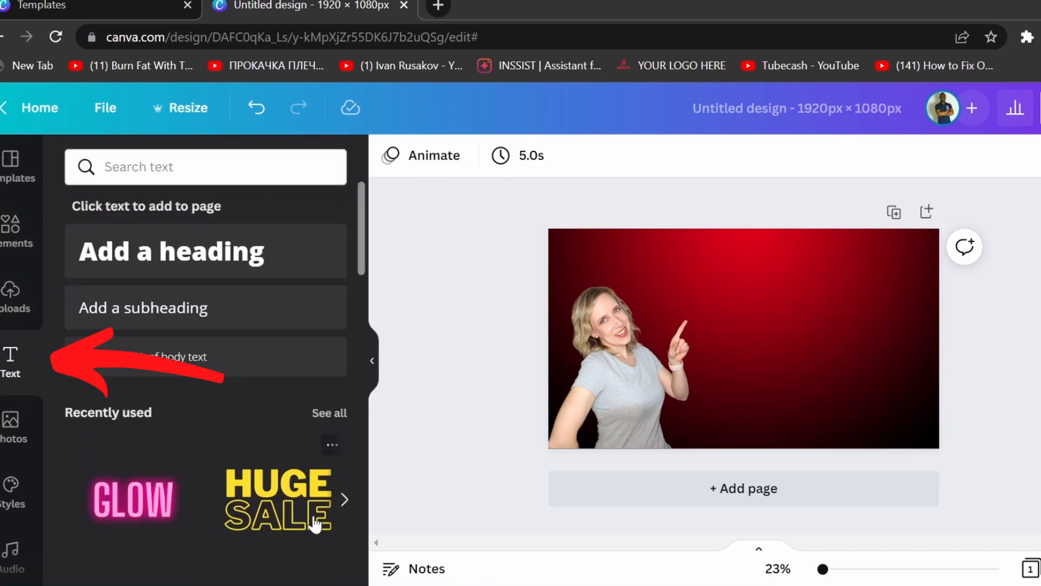
{"action": "scroll", "coordinate": [260, 495], "scroll_direction": "down", "scroll_amount": 10}
{"action": "scroll", "coordinate": [259, 499], "scroll_direction": "up", "scroll_amount": 10}
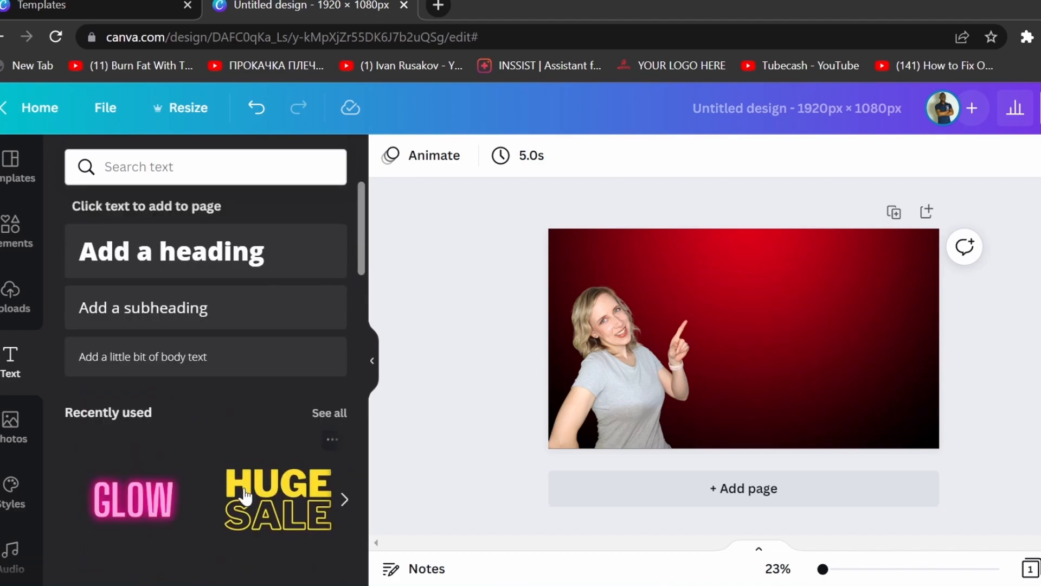
{"action": "left_click", "coordinate": [180, 259]}
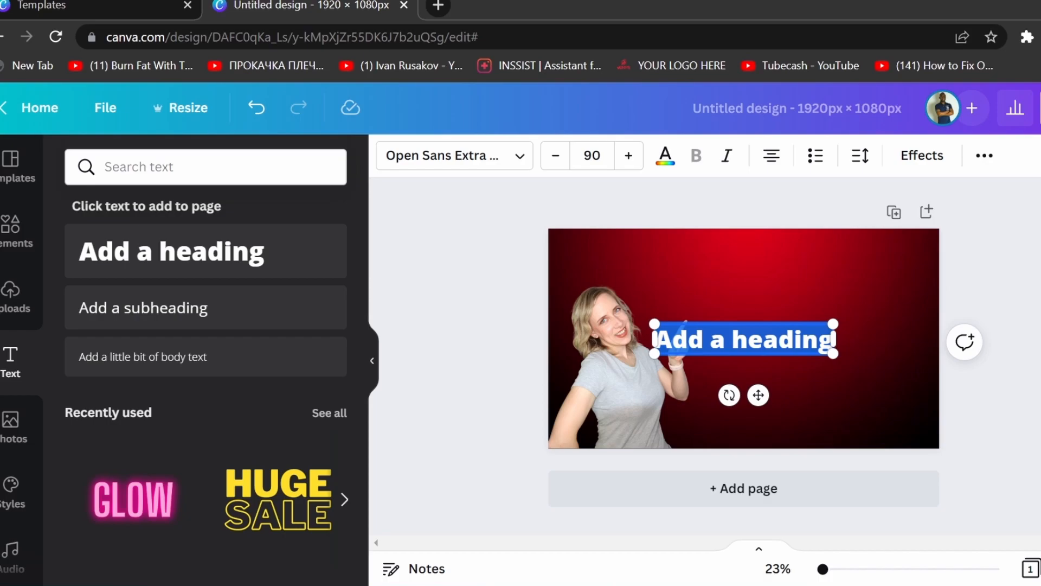
{"action": "type", "text": "CANVA TUTORIAL"}
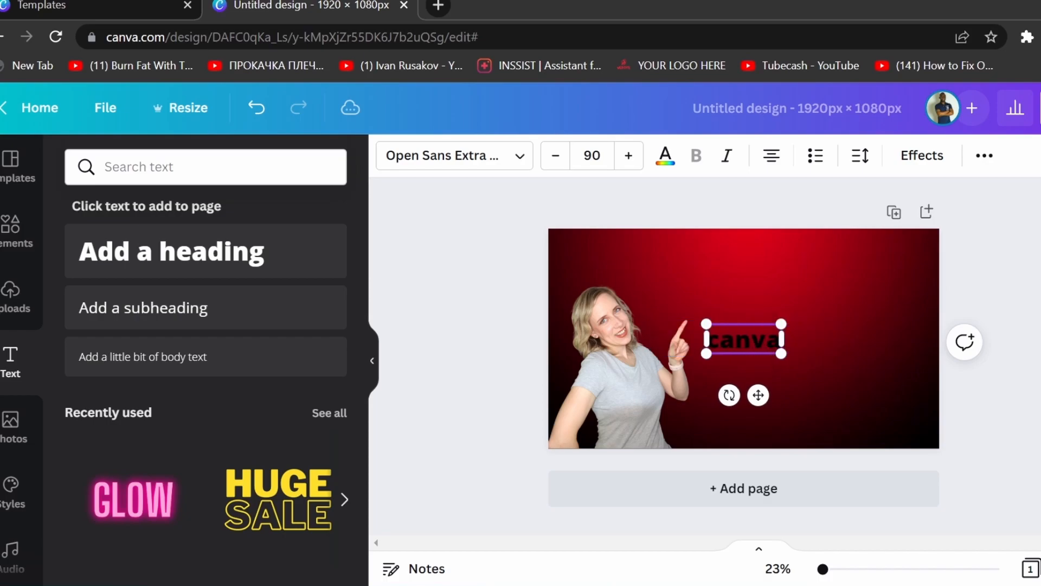
{"action": "left_click_drag", "start_coordinate": [772, 344], "coordinate": [803, 291]}
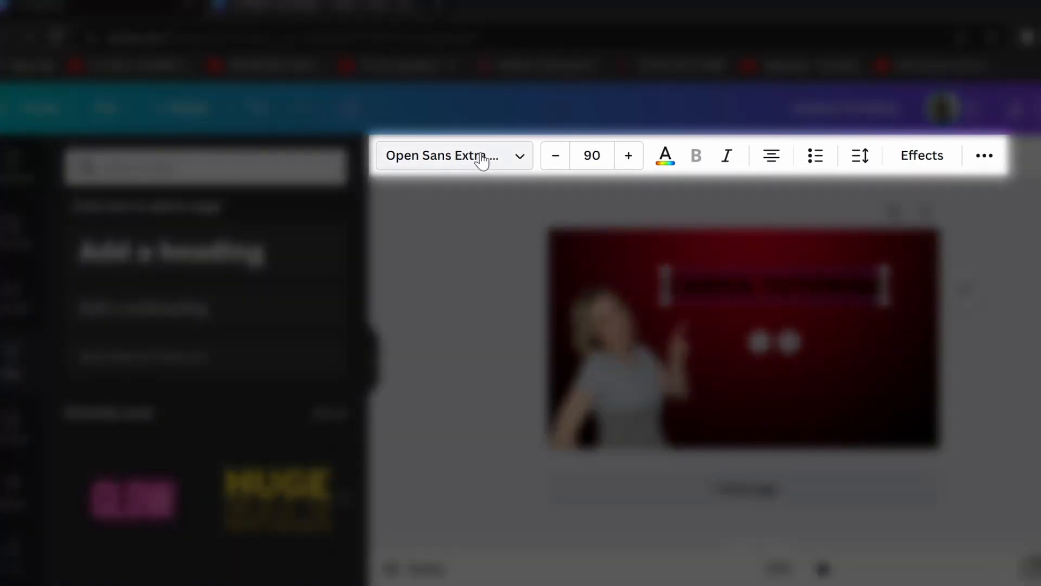
Step: Set the heading's font to Bebas Neue Cyrillic and its colour to white
{"action": "left_click", "coordinate": [456, 158]}
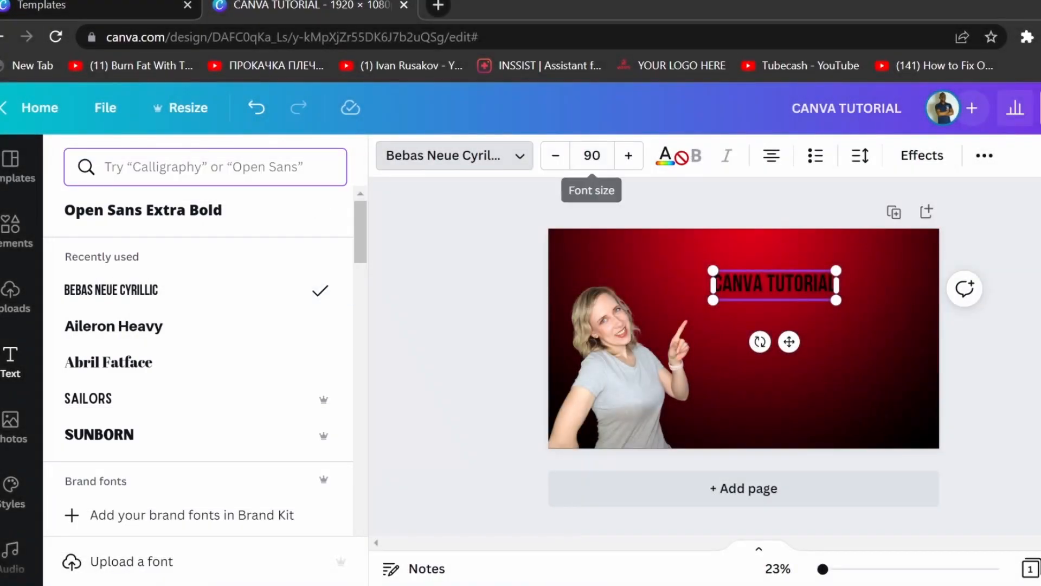
{"action": "left_click", "coordinate": [665, 156]}
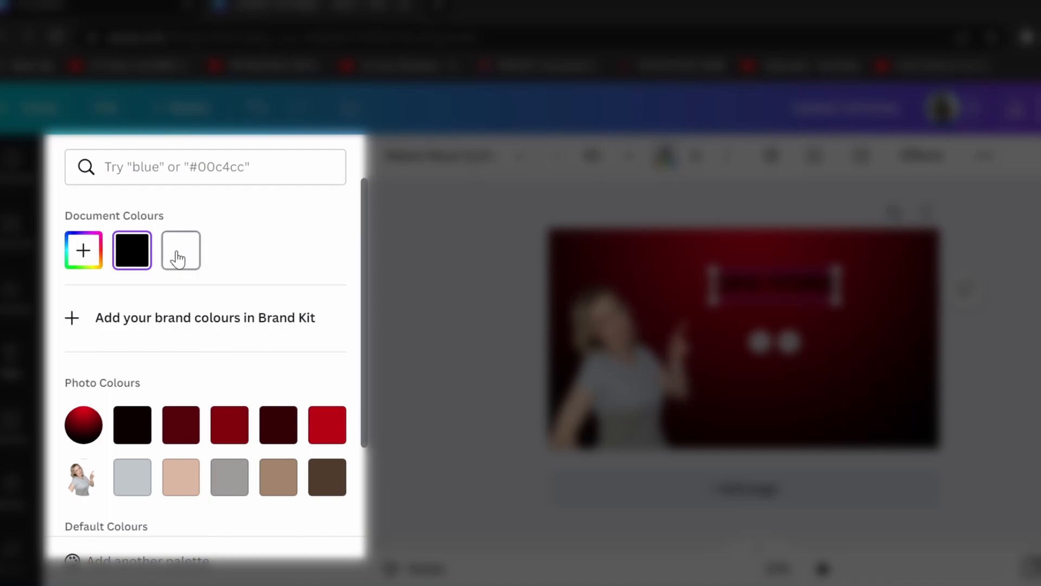
{"action": "left_click", "coordinate": [179, 254]}
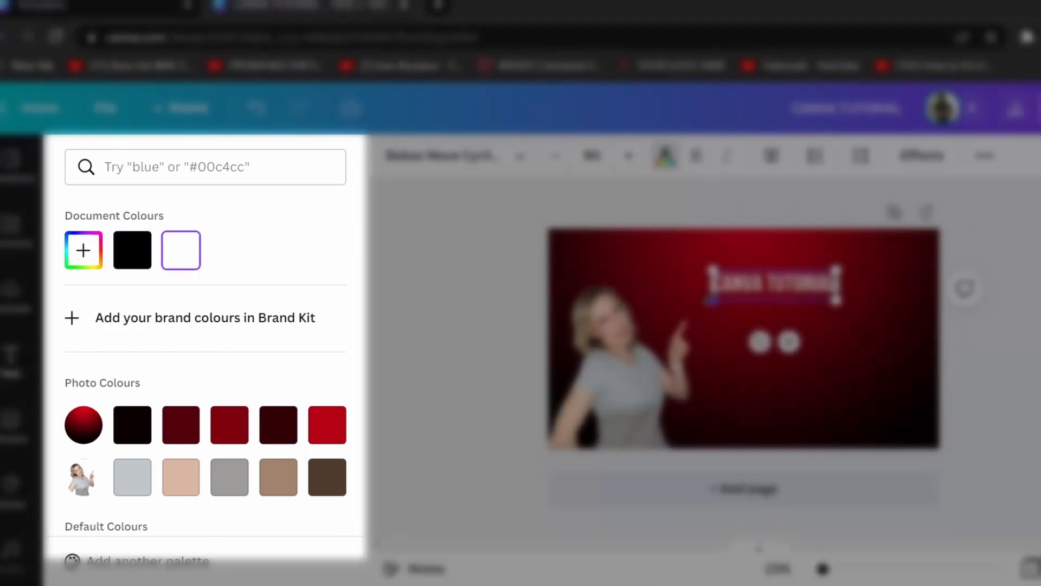
Step: Enlarge the heading to font size 171 and fit it into the page's upper-right area
{"action": "left_click_drag", "start_coordinate": [665, 311], "coordinate": [649, 315]}
{"action": "left_click_drag", "start_coordinate": [789, 305], "coordinate": [870, 284]}
{"action": "left_click_drag", "start_coordinate": [733, 298], "coordinate": [680, 307]}
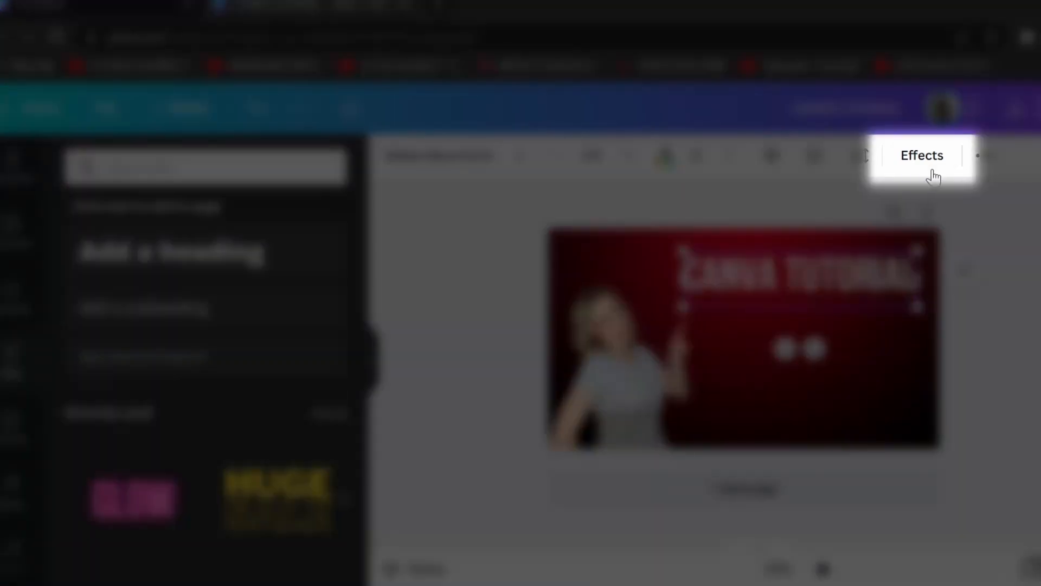
Step: Give the heading the Lift effect with an intensity of 100
{"action": "left_click", "coordinate": [931, 167]}
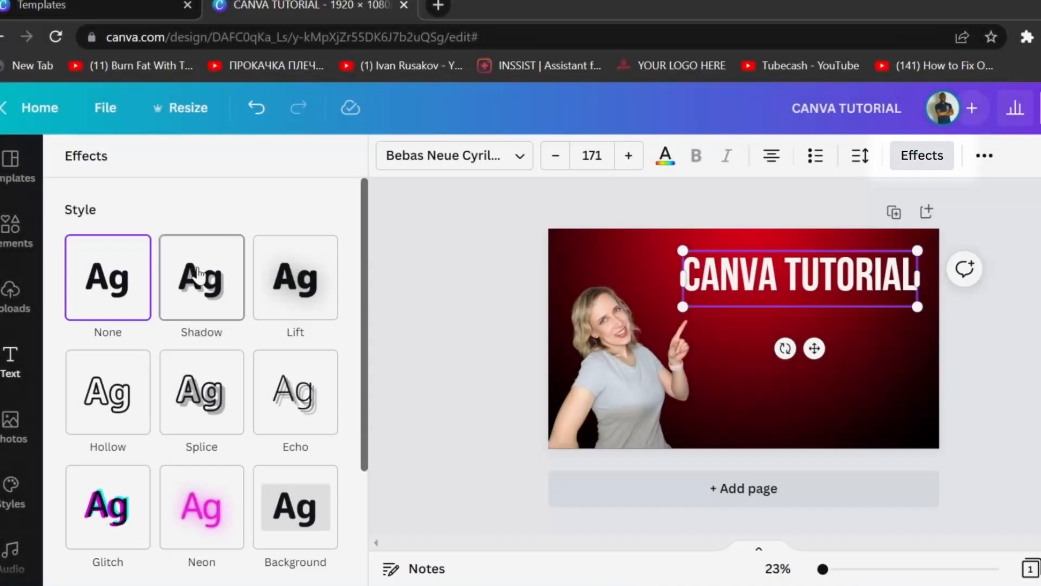
{"action": "left_click", "coordinate": [198, 273]}
{"action": "left_click", "coordinate": [287, 279]}
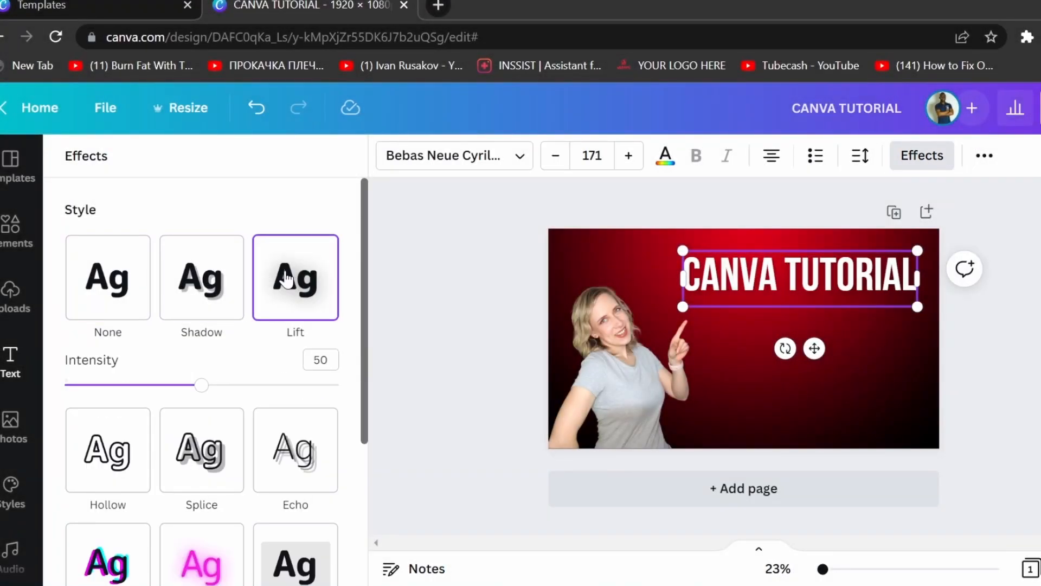
{"action": "left_click_drag", "start_coordinate": [204, 395], "coordinate": [339, 400]}
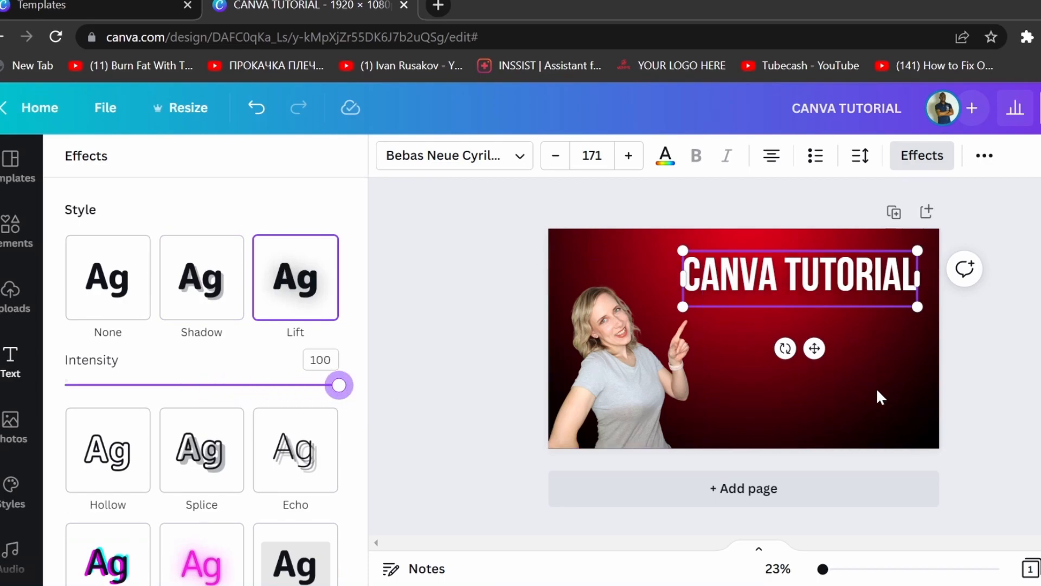
{"action": "left_click", "coordinate": [892, 401]}
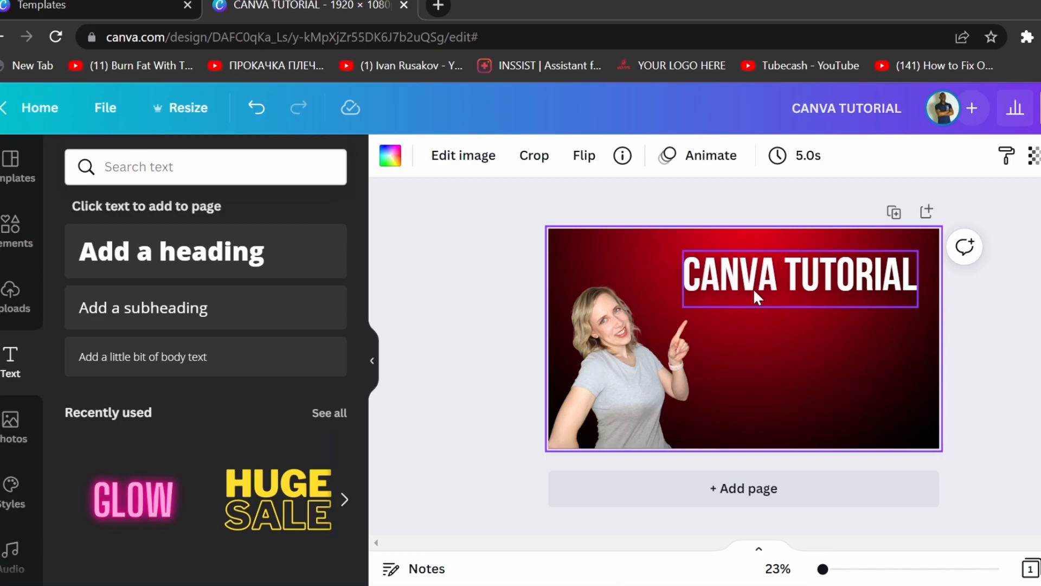
Step: Send the heading one layer backward behind the woman's portrait and place it back above her pointing finger
{"action": "left_click_drag", "start_coordinate": [828, 285], "coordinate": [792, 340]}
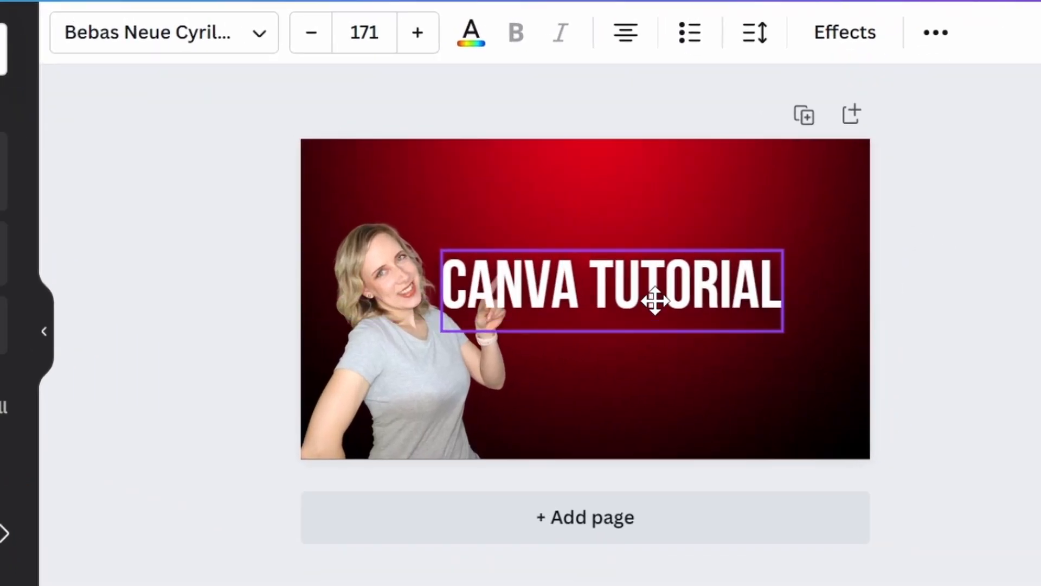
{"action": "left_click_drag", "start_coordinate": [655, 301], "coordinate": [658, 309]}
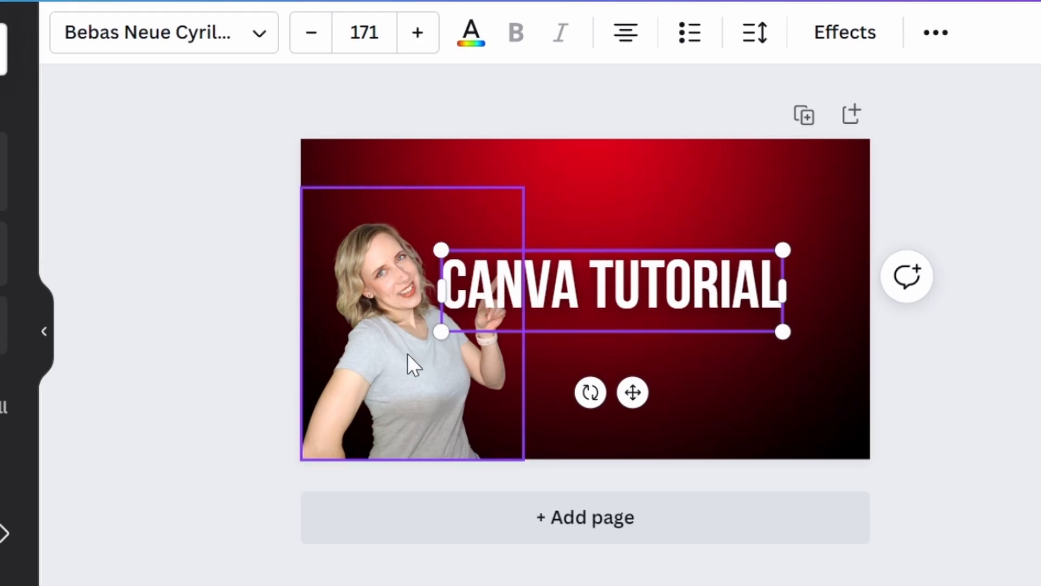
{"action": "right_click", "coordinate": [589, 286]}
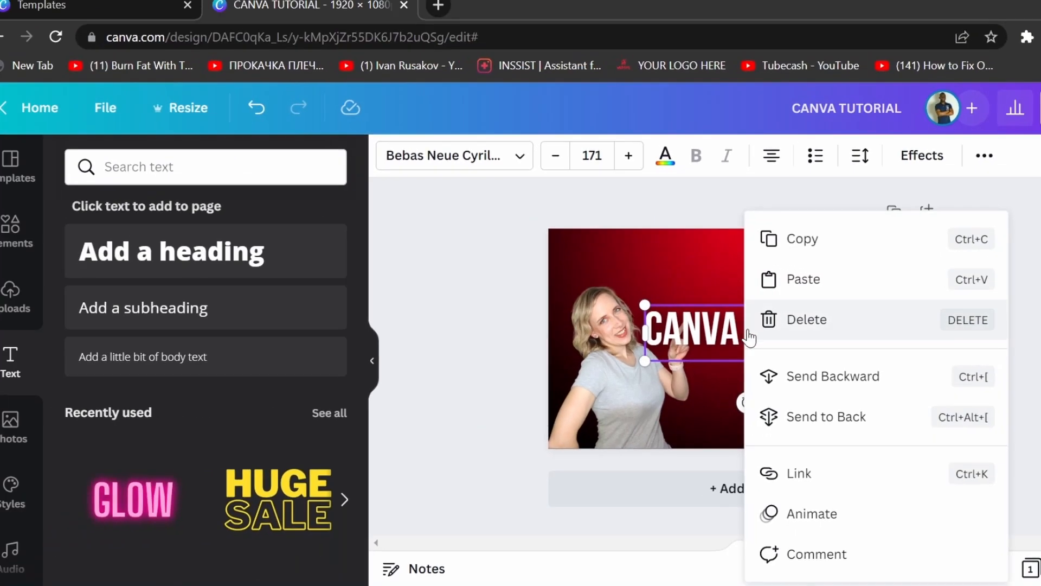
{"action": "left_click", "coordinate": [809, 377]}
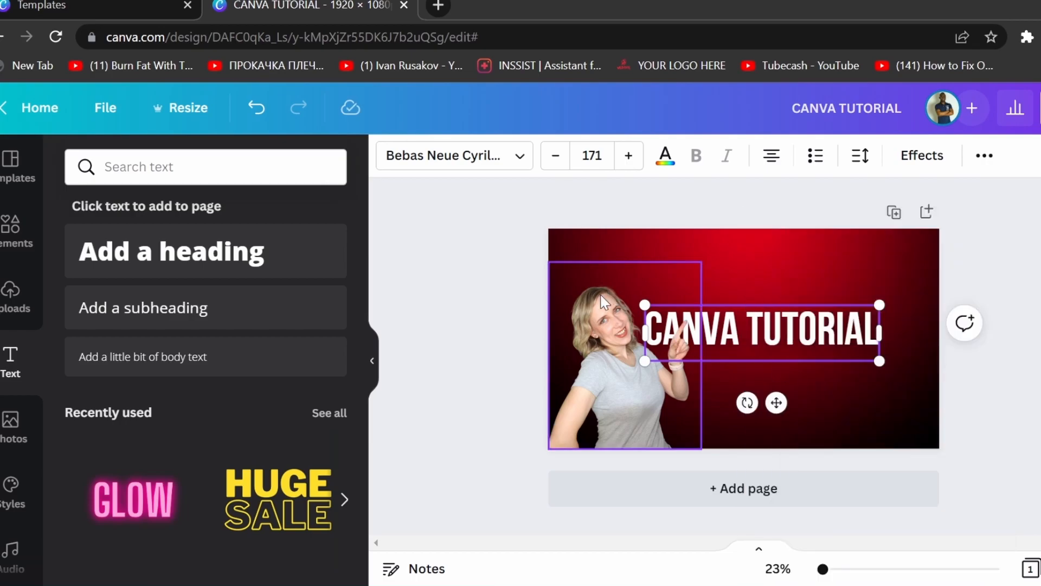
{"action": "left_click_drag", "start_coordinate": [787, 334], "coordinate": [825, 280]}
{"action": "left_click", "coordinate": [766, 357]}
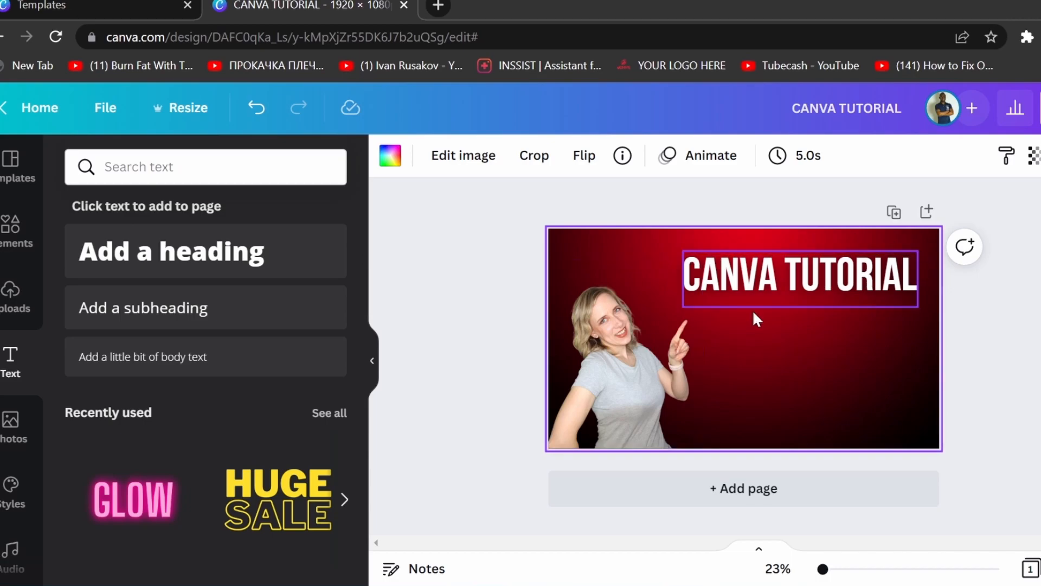
Step: Add a square shape from the elements and fill it with the black from the photo colours
{"action": "left_click", "coordinate": [11, 239]}
{"action": "left_click", "coordinate": [297, 168]}
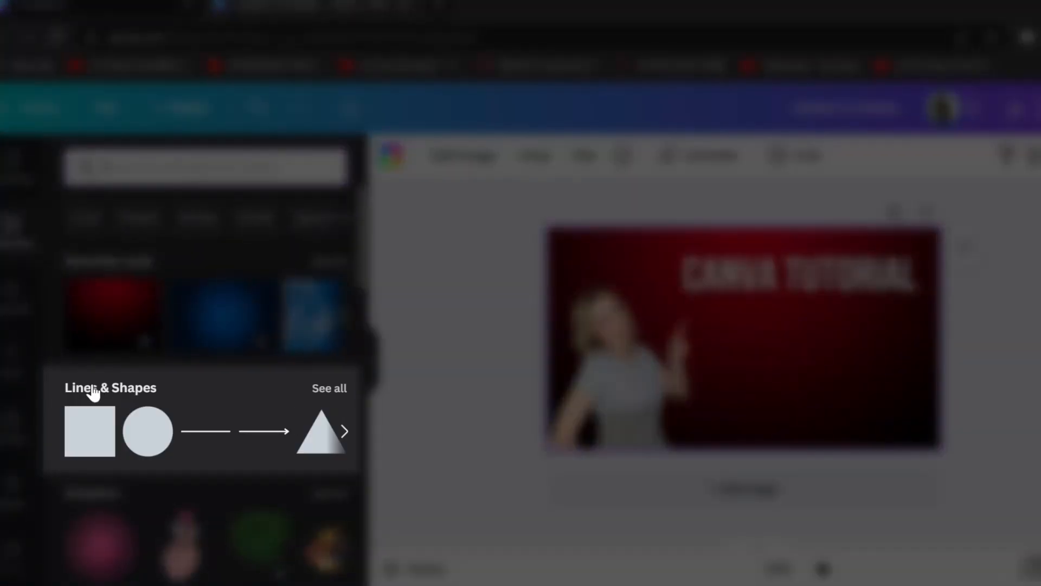
{"action": "left_click", "coordinate": [90, 456]}
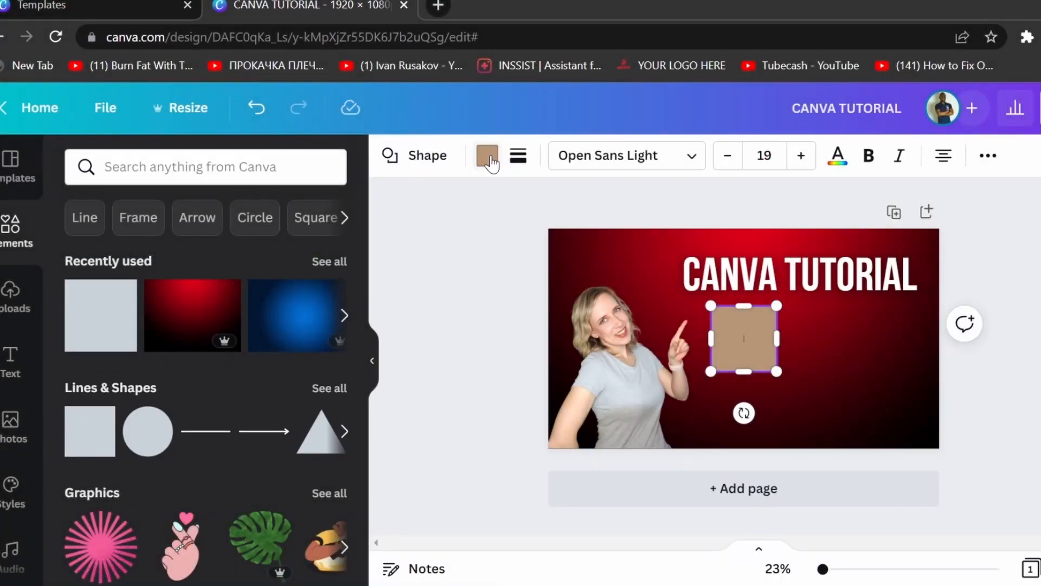
{"action": "left_click", "coordinate": [488, 157]}
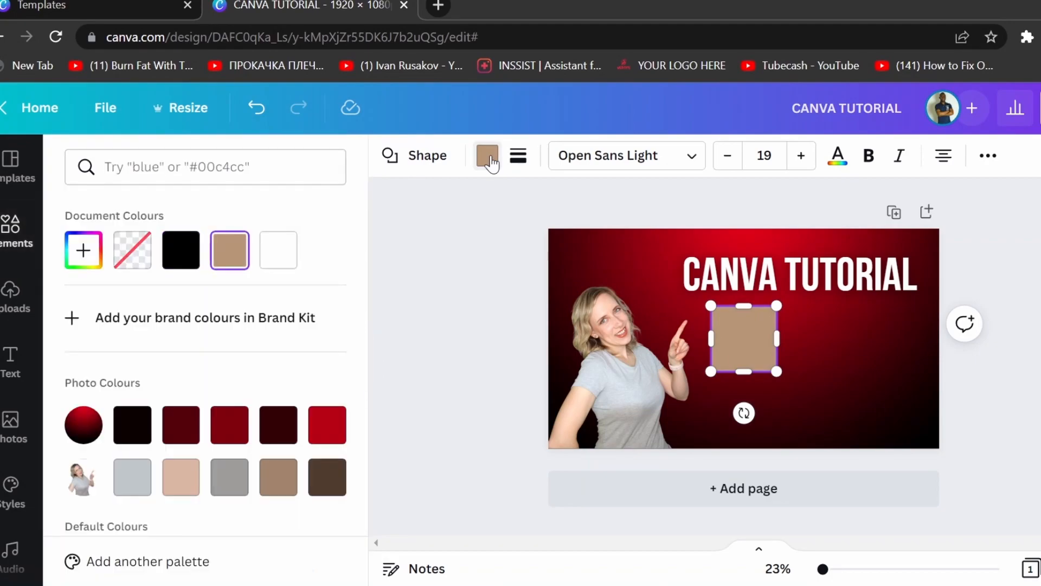
{"action": "left_click", "coordinate": [133, 425]}
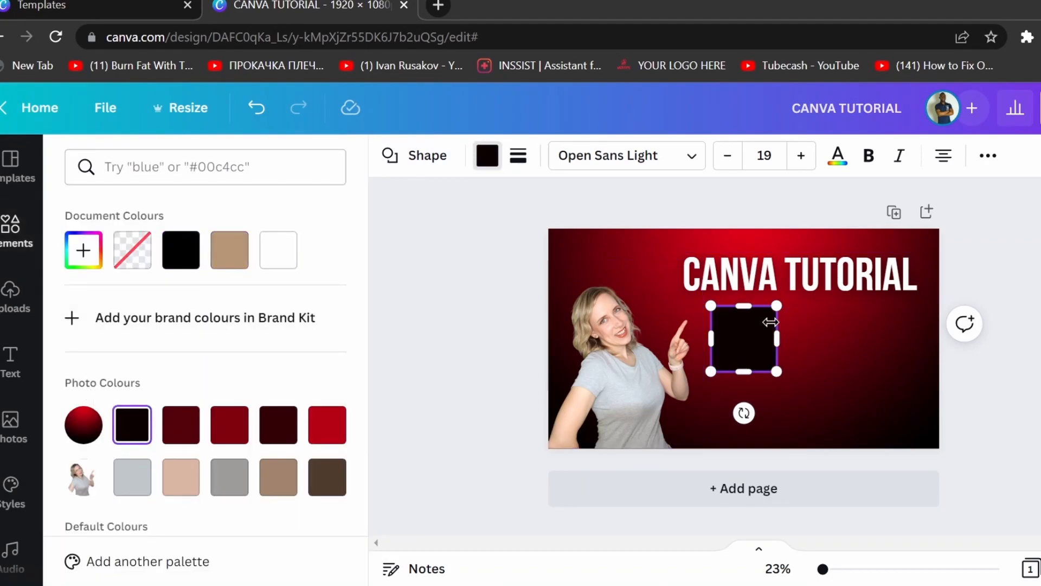
Step: Stretch the black square into a bar slightly wider than the heading and place it over the heading
{"action": "left_click_drag", "start_coordinate": [746, 308], "coordinate": [931, 350]}
{"action": "left_click_drag", "start_coordinate": [711, 350], "coordinate": [684, 350]}
{"action": "left_click_drag", "start_coordinate": [815, 347], "coordinate": [812, 282]}
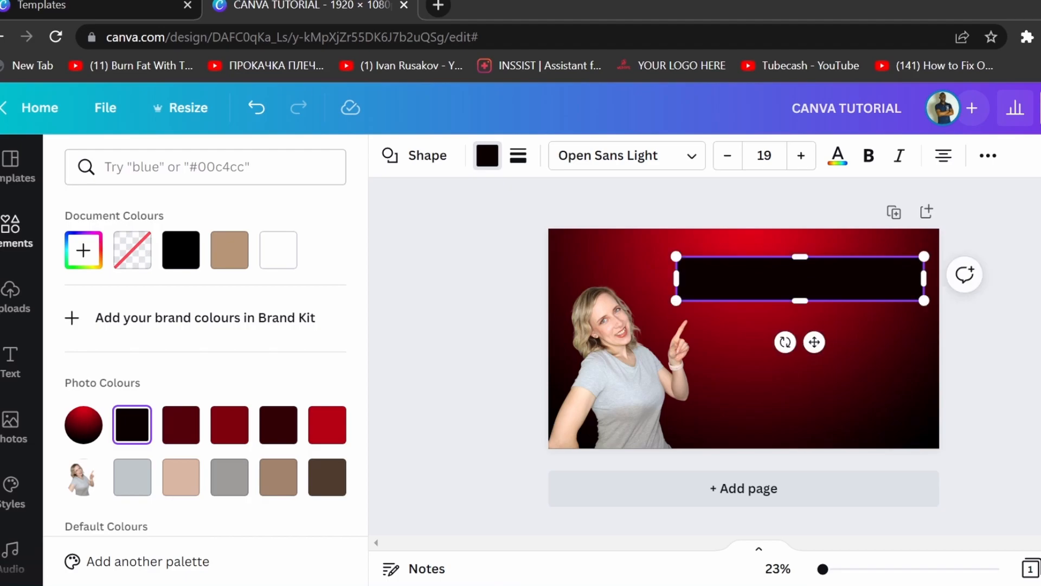
Step: Send the black bar backward two layers so that it lies behind the heading text
{"action": "right_click", "coordinate": [812, 282]}
{"action": "key", "text": "Escape"}
{"action": "right_click", "coordinate": [811, 285]}
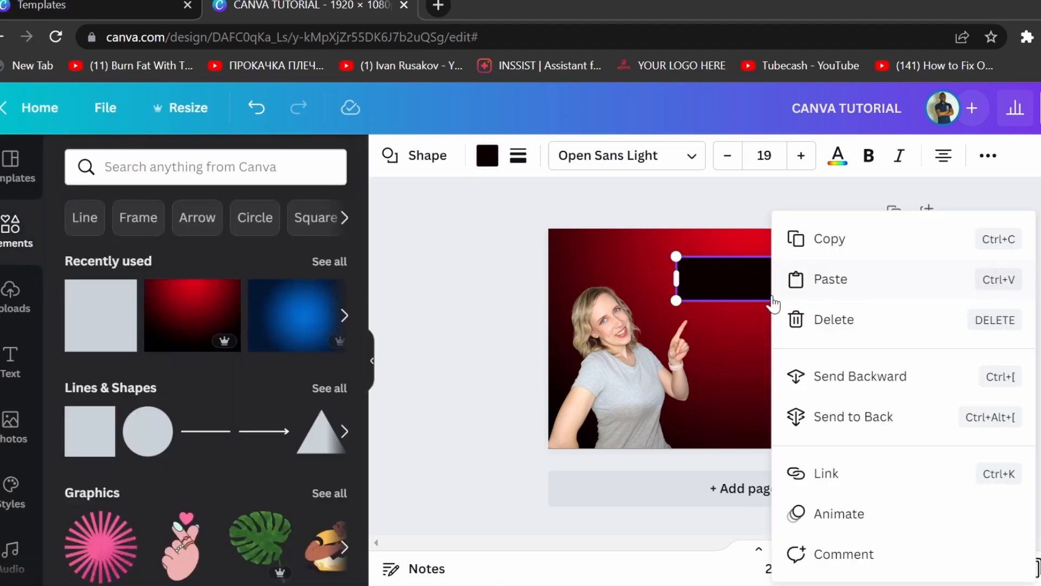
{"action": "left_click", "coordinate": [844, 376]}
{"action": "right_click", "coordinate": [786, 275]}
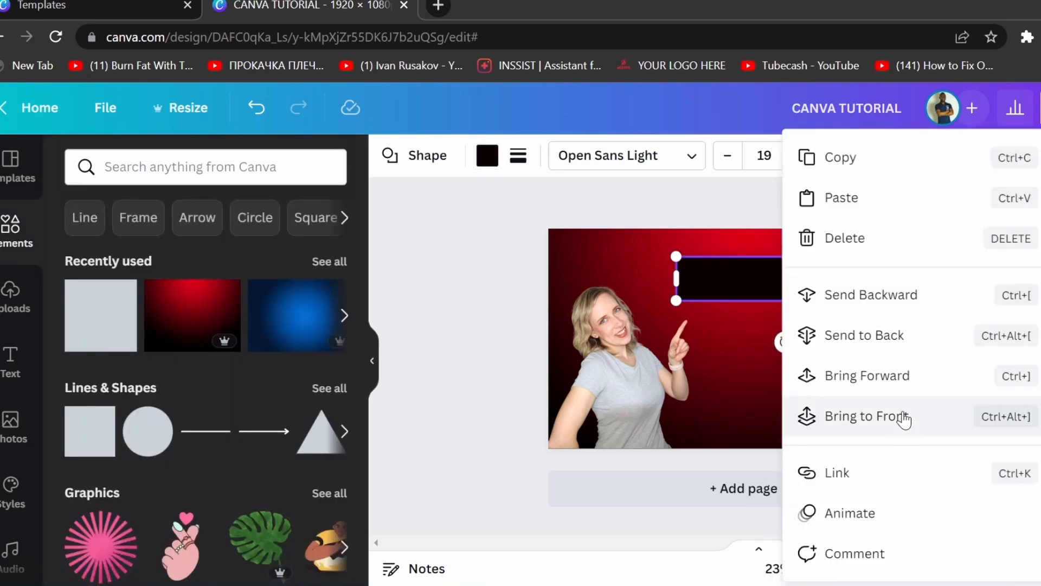
{"action": "left_click", "coordinate": [901, 336]}
{"action": "left_click", "coordinate": [893, 349]}
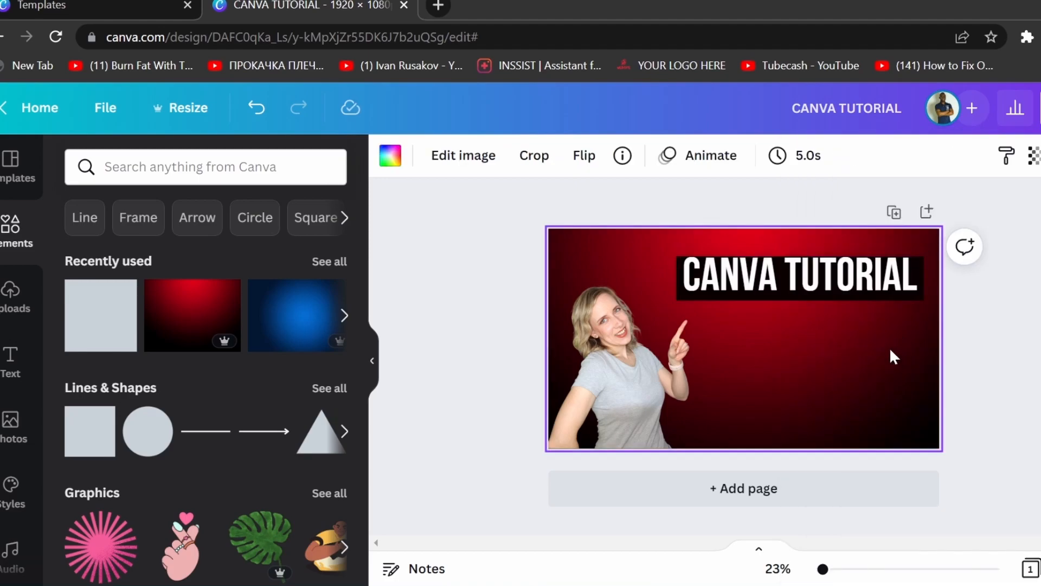
Step: Reduce the heading to font size 167 and centre it on the black bar
{"action": "left_click", "coordinate": [875, 271]}
{"action": "left_click_drag", "start_coordinate": [917, 252], "coordinate": [922, 251]}
{"action": "left_click", "coordinate": [866, 356]}
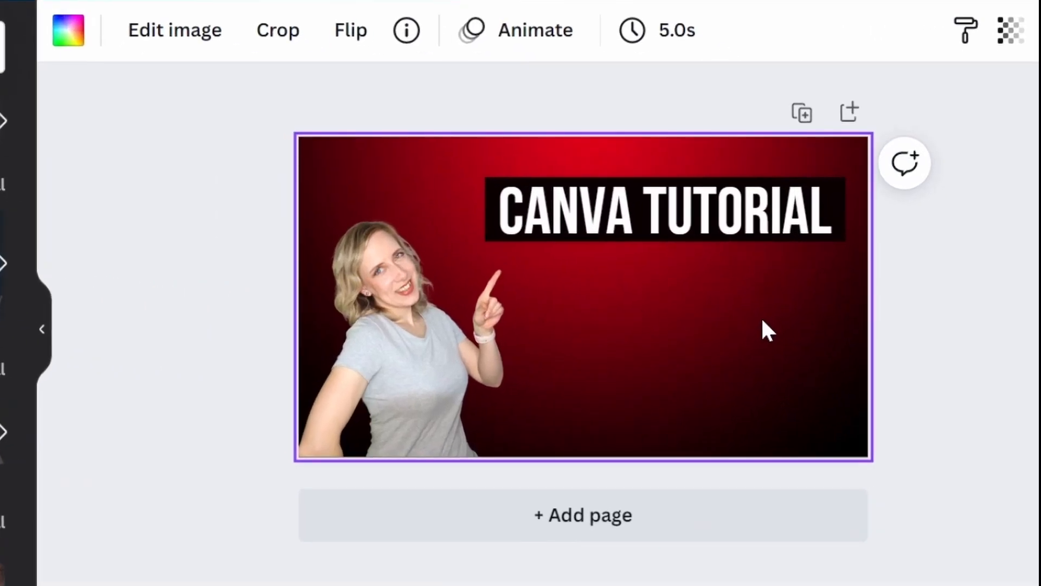
Step: Enlarge the heading together with its black bar to font size 196, and scale up the portrait towards the heading
{"action": "left_click", "coordinate": [770, 211]}
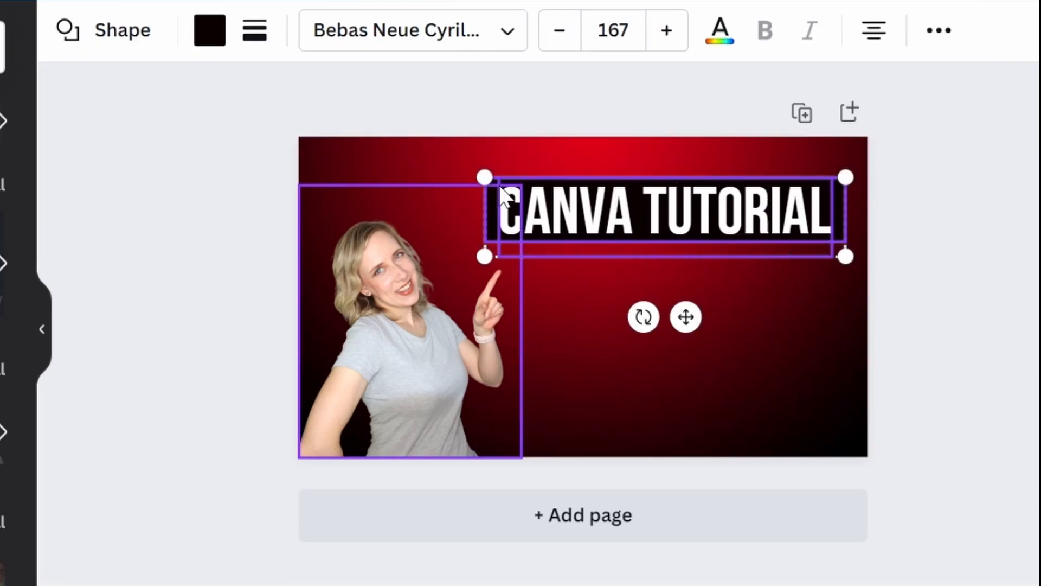
{"action": "left_click_drag", "start_coordinate": [464, 165], "coordinate": [426, 159]}
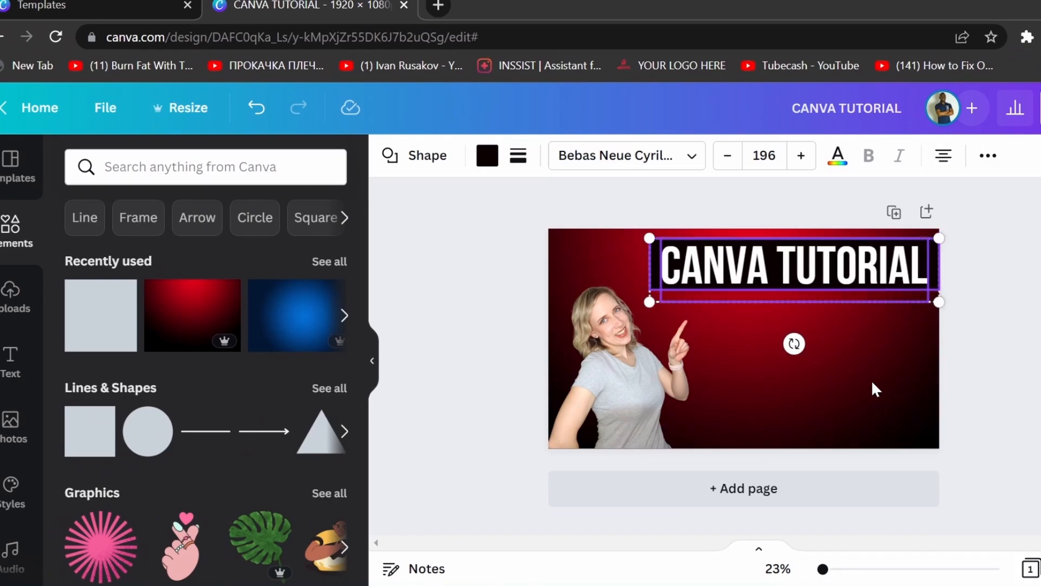
{"action": "left_click", "coordinate": [633, 383]}
{"action": "left_click_drag", "start_coordinate": [541, 261], "coordinate": [544, 210]}
{"action": "left_click", "coordinate": [835, 389]}
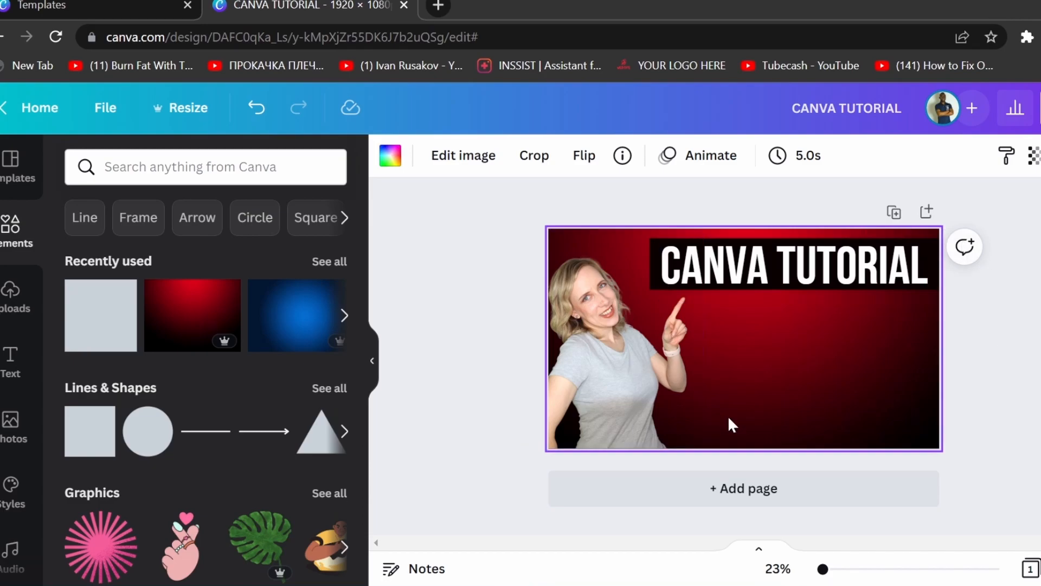
Step: Search the elements for canva, add the round Canva logo, enlarge it and place it below the right end of the heading
{"action": "left_click", "coordinate": [163, 166]}
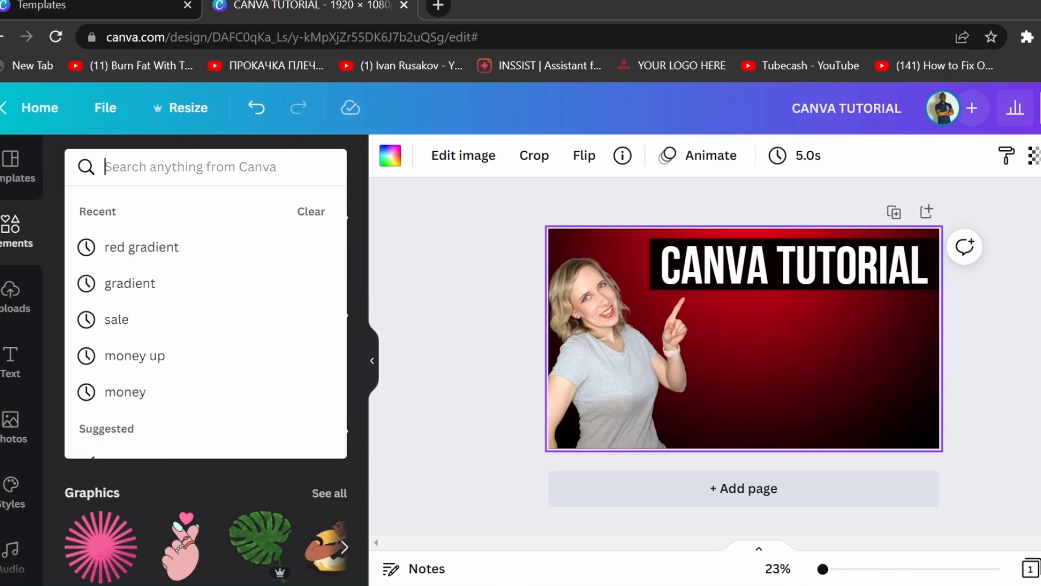
{"action": "type", "text": "canva"}
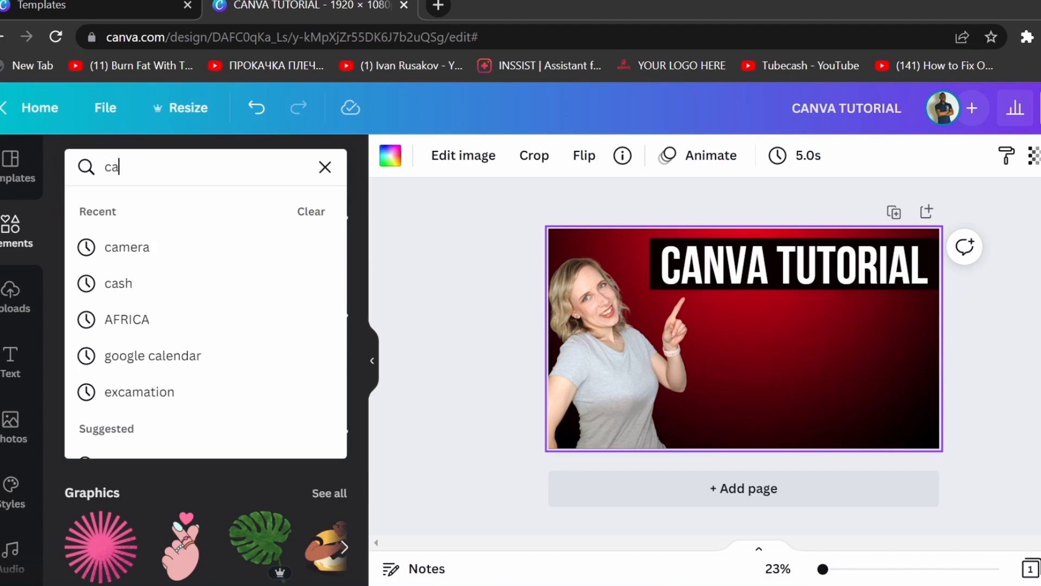
{"action": "key", "text": "Return"}
{"action": "left_click", "coordinate": [134, 352]}
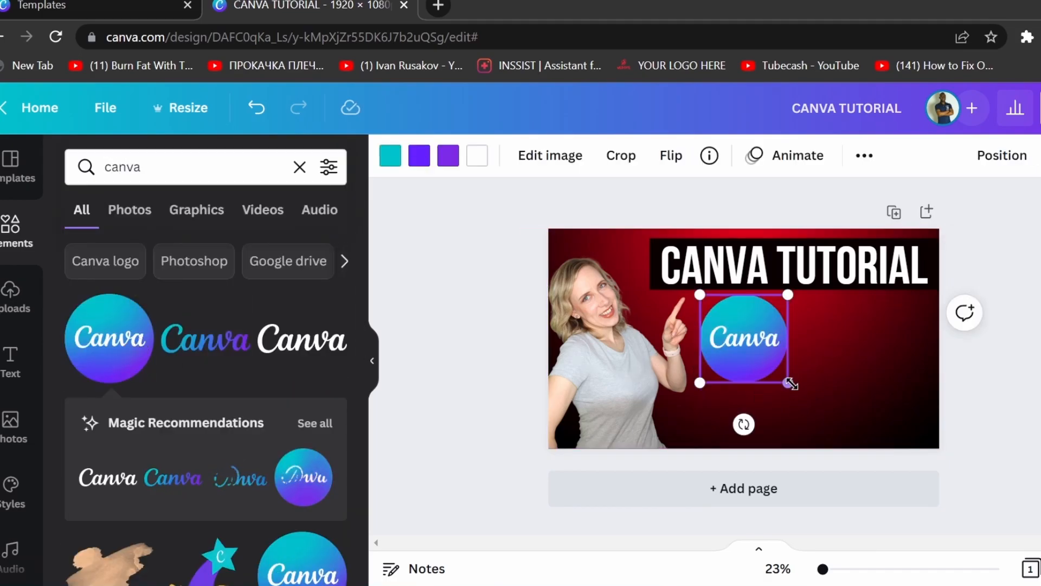
{"action": "left_click_drag", "start_coordinate": [791, 384], "coordinate": [828, 415]}
{"action": "left_click_drag", "start_coordinate": [765, 356], "coordinate": [882, 367]}
{"action": "key", "text": "Escape"}
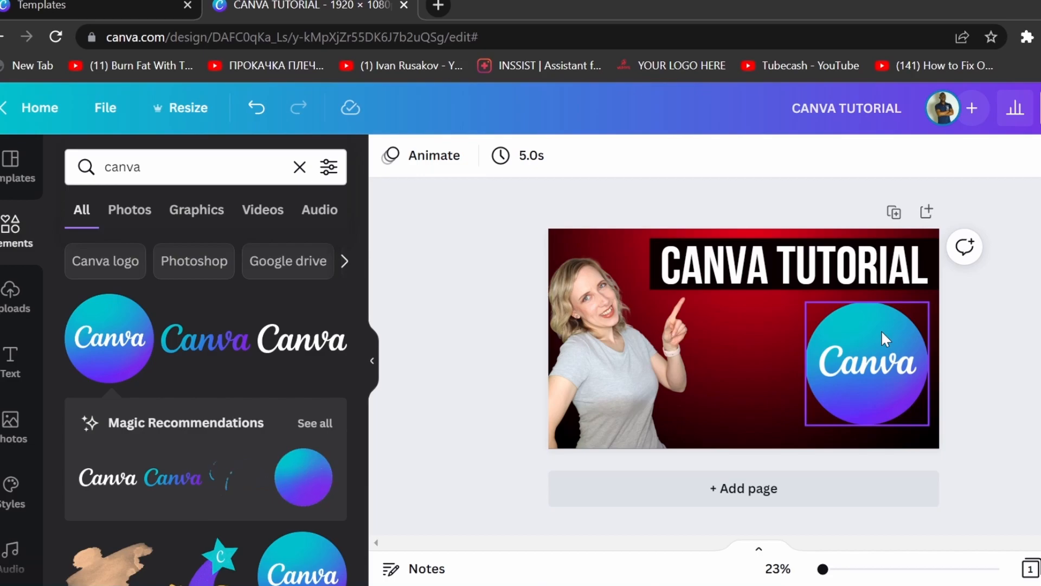
Step: Search the elements for 2022, limit the results to graphics and review the orientation, animation, cut-out and price filters
{"action": "left_click", "coordinate": [299, 167]}
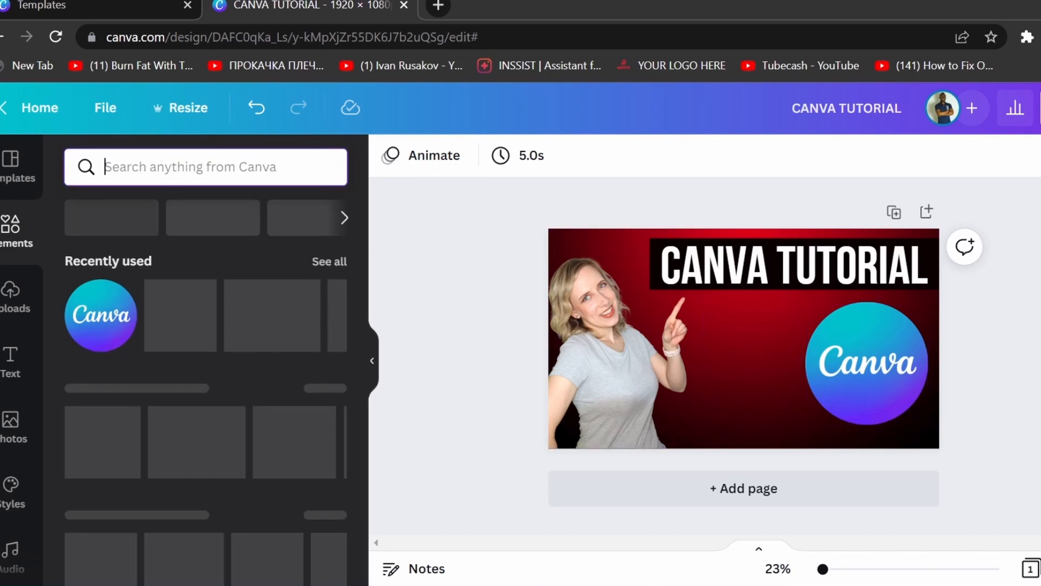
{"action": "type", "text": "2022"}
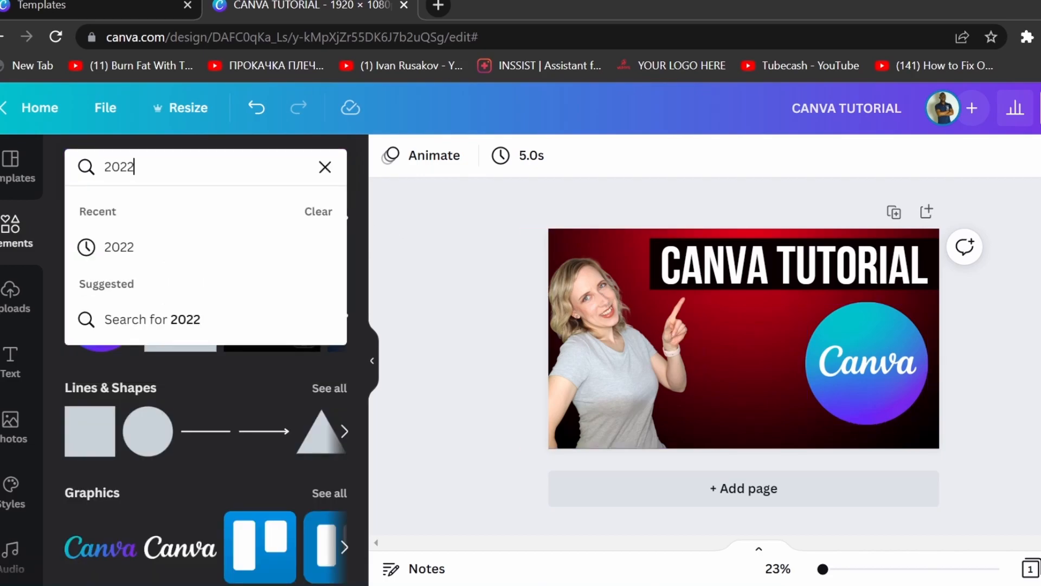
{"action": "key", "text": "Return"}
{"action": "scroll", "coordinate": [316, 513], "scroll_direction": "down", "scroll_amount": 1}
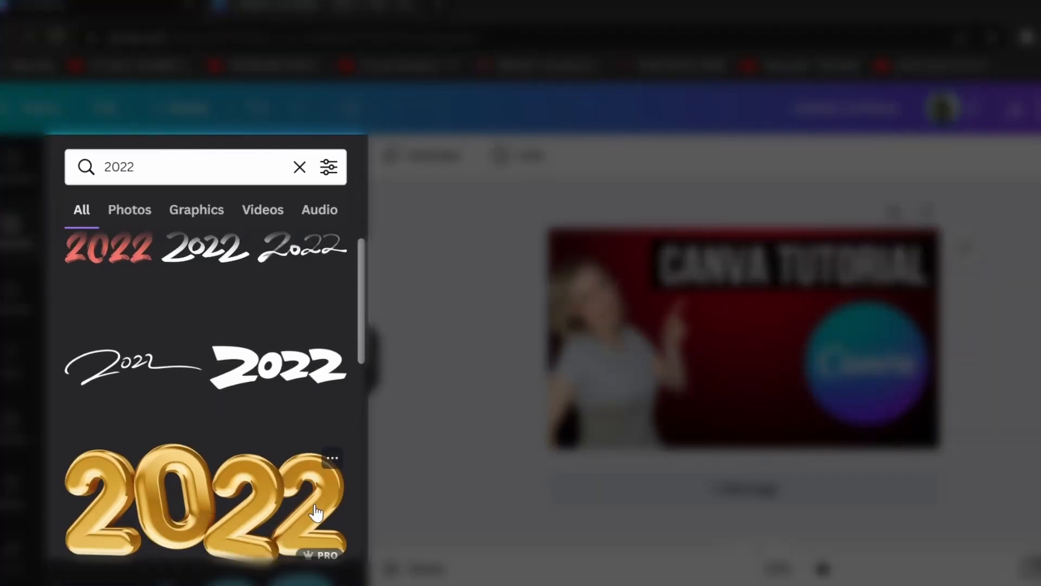
{"action": "scroll", "coordinate": [317, 512], "scroll_direction": "down", "scroll_amount": 5}
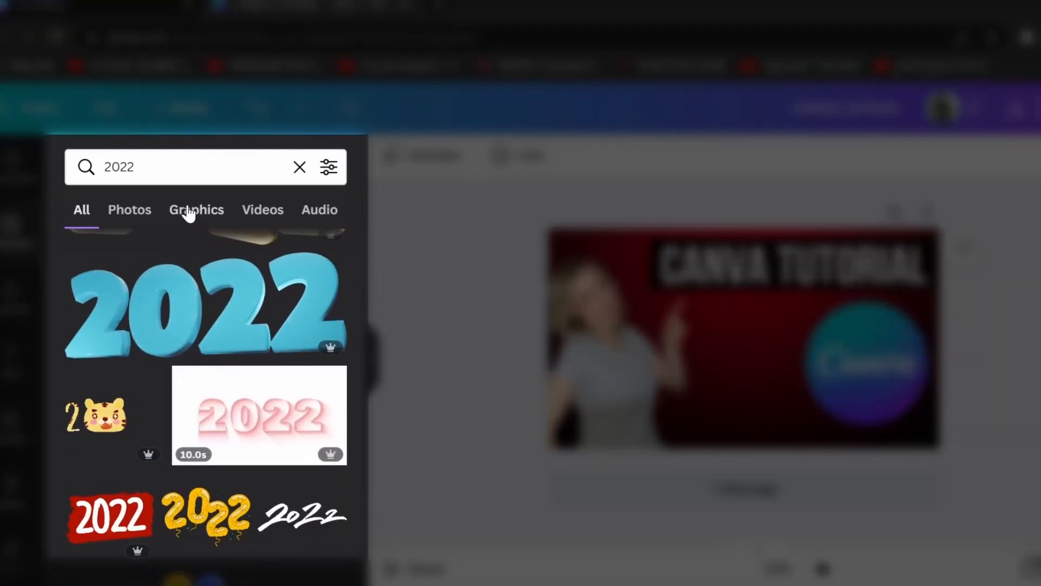
{"action": "left_click", "coordinate": [189, 214]}
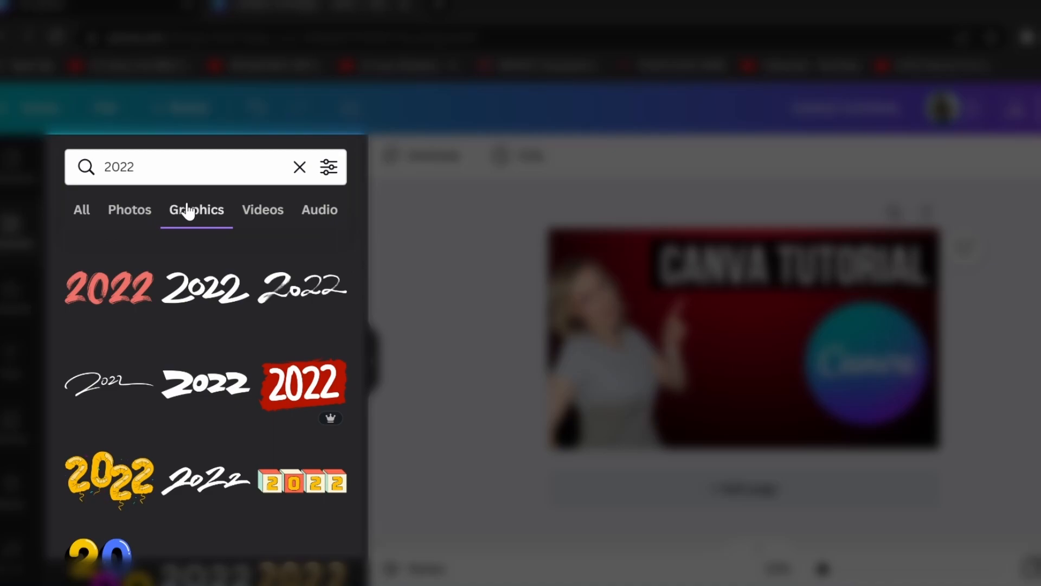
{"action": "left_click", "coordinate": [327, 167]}
{"action": "scroll", "coordinate": [250, 334], "scroll_direction": "down", "scroll_amount": 3}
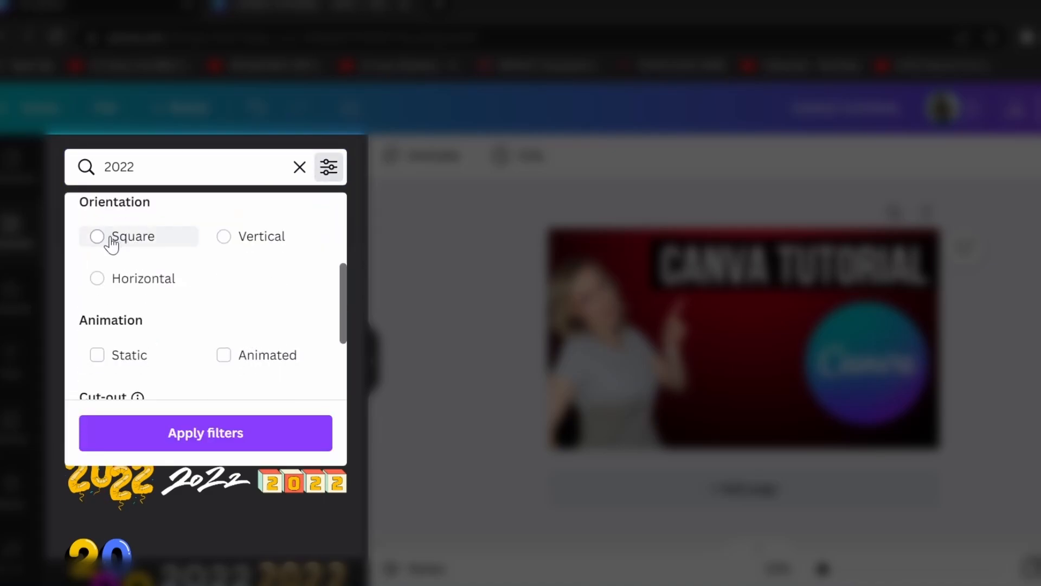
{"action": "scroll", "coordinate": [232, 260], "scroll_direction": "down", "scroll_amount": 2}
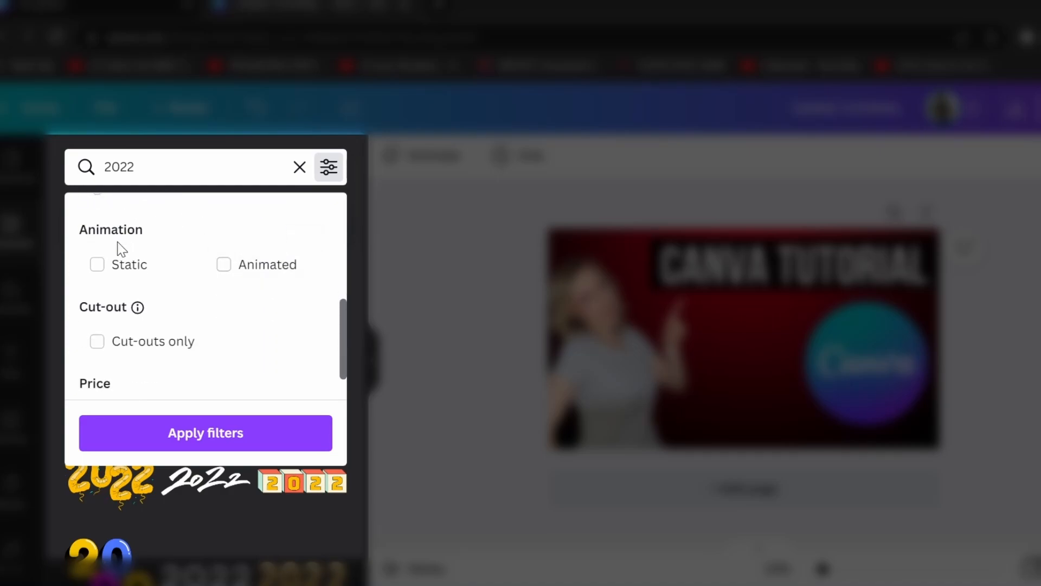
{"action": "scroll", "coordinate": [309, 326], "scroll_direction": "down", "scroll_amount": 2}
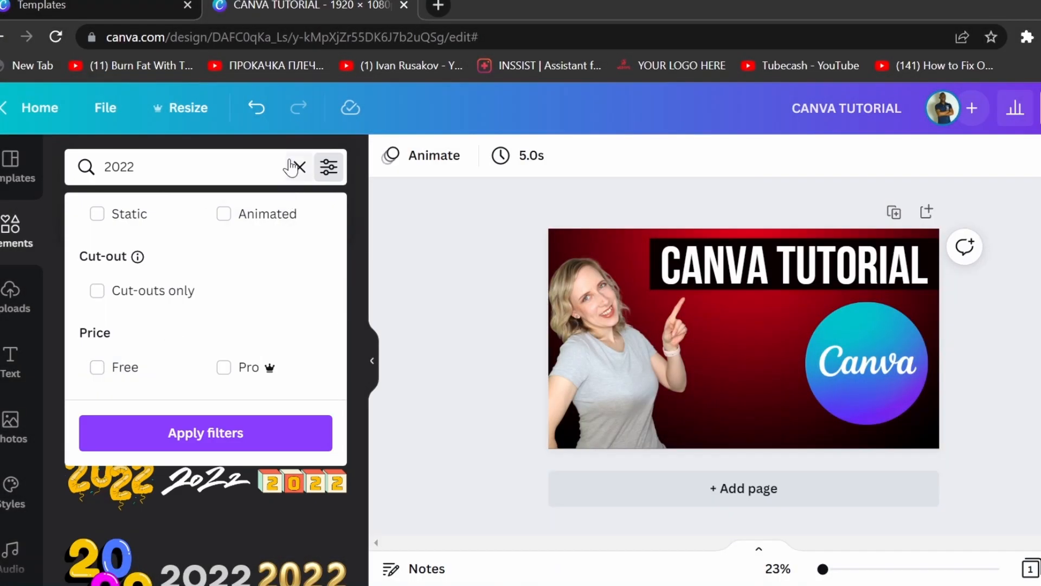
Step: Search the elements for 2022 afresh, limit the results to graphics and add the gold metallic 2022
{"action": "left_click", "coordinate": [299, 167]}
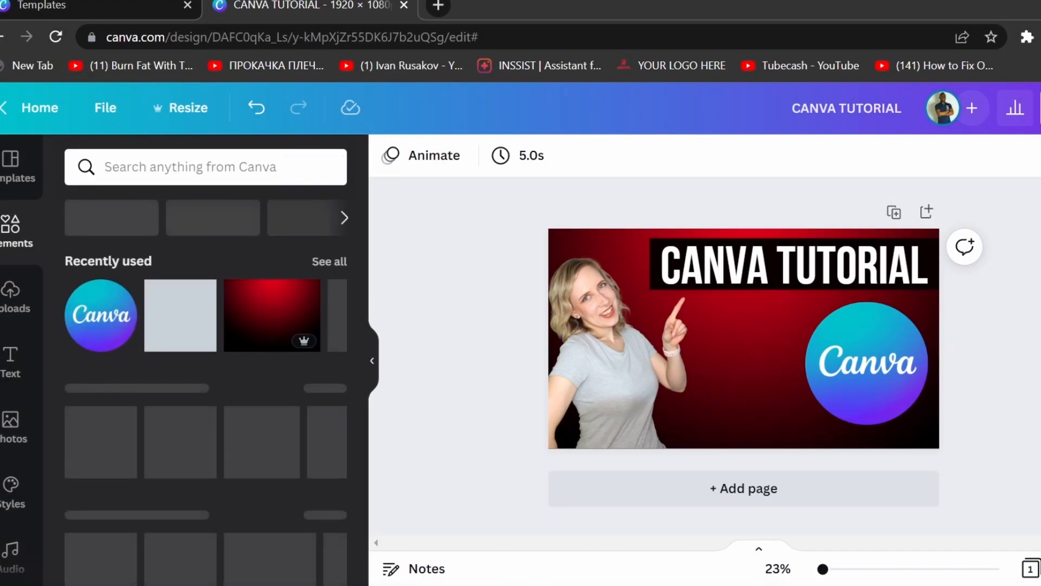
{"action": "type", "text": "2022"}
{"action": "key", "text": "Return"}
{"action": "left_click", "coordinate": [196, 222]}
{"action": "scroll", "coordinate": [247, 354], "scroll_direction": "down", "scroll_amount": 3}
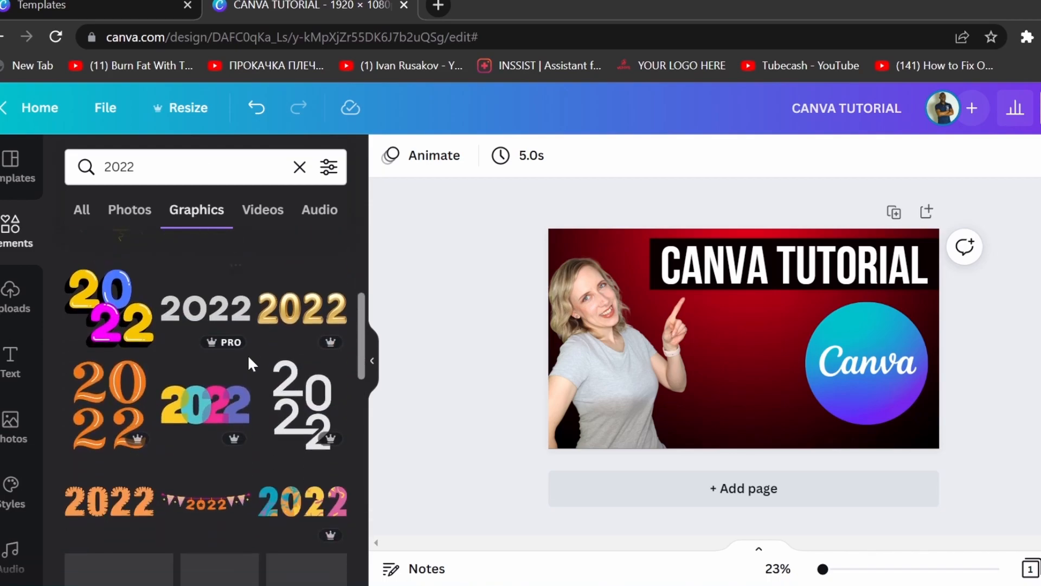
{"action": "left_click", "coordinate": [300, 309]}
Step: Enlarge the gold 2022 and place it near the thumbnail's lower edge, between the portrait and the Canva logo
{"action": "left_click_drag", "start_coordinate": [573, 282], "coordinate": [804, 365]}
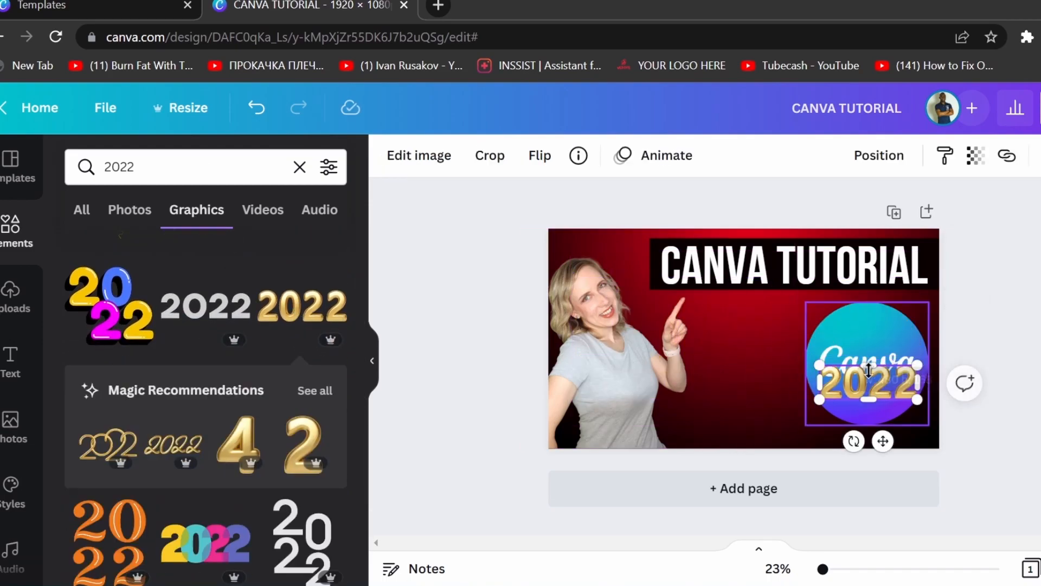
{"action": "left_click_drag", "start_coordinate": [846, 393], "coordinate": [724, 419]}
{"action": "left_click_drag", "start_coordinate": [797, 402], "coordinate": [818, 384]}
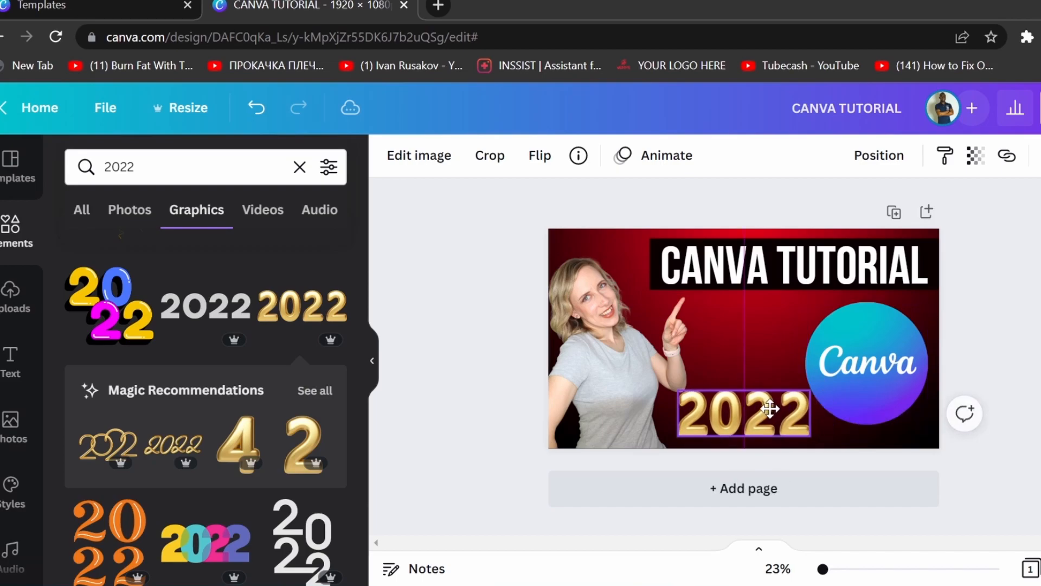
{"action": "left_click_drag", "start_coordinate": [771, 409], "coordinate": [760, 402]}
{"action": "key", "text": "Escape"}
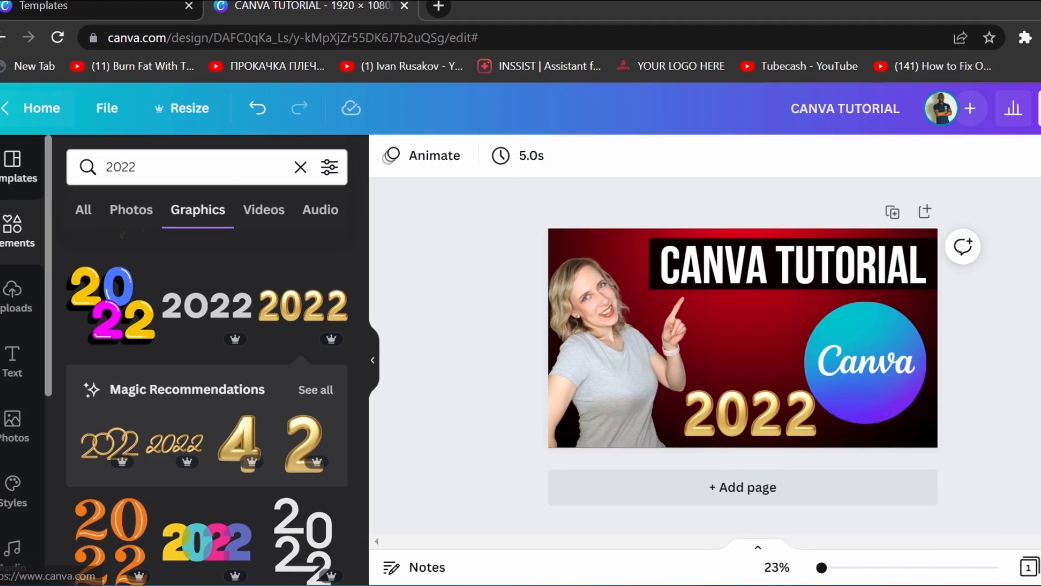
Step: Search the elements for paint and limit the results to graphics
{"action": "left_click", "coordinate": [299, 167]}
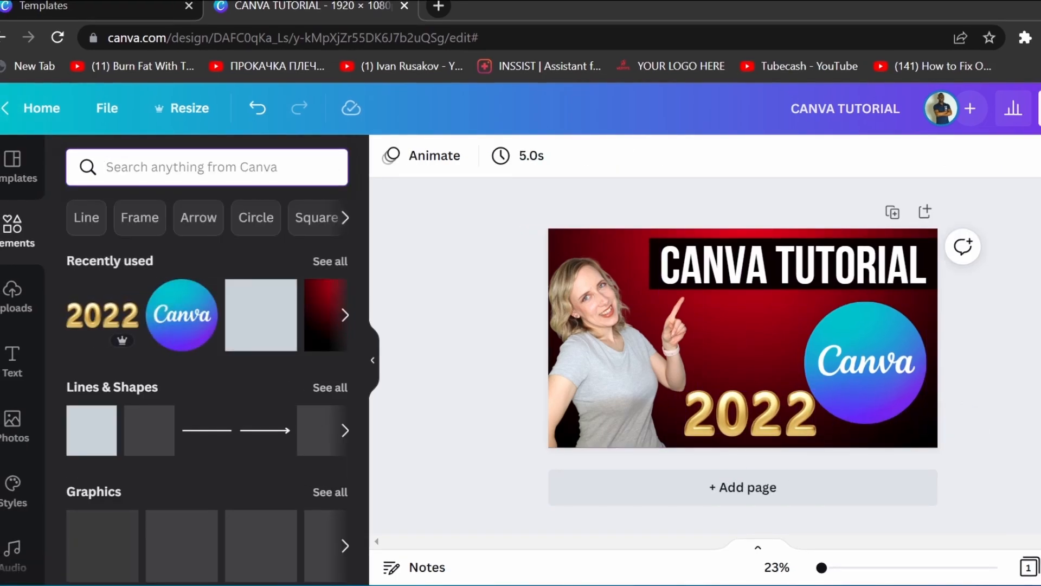
{"action": "type", "text": "pai"}
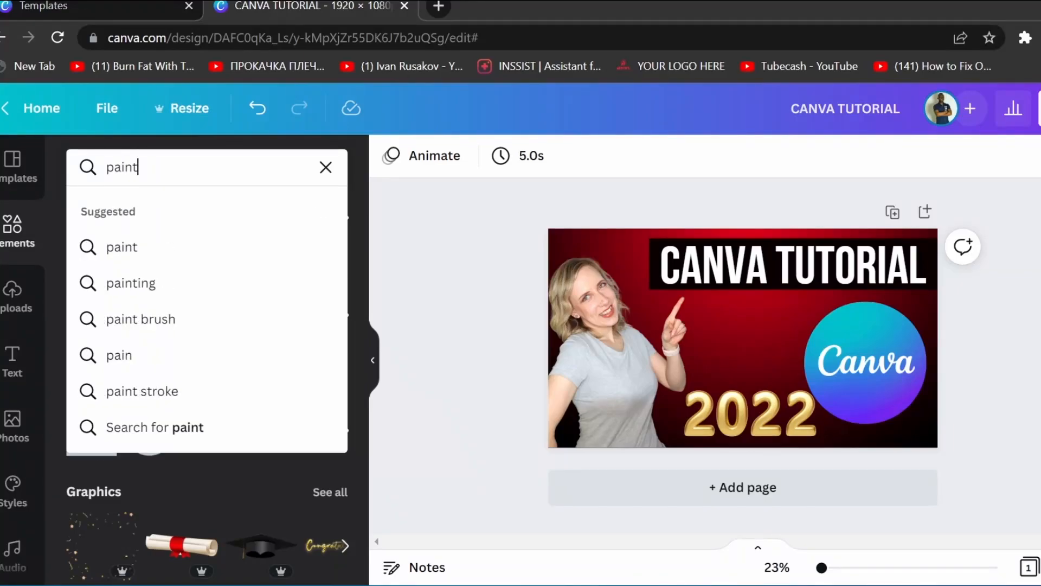
{"action": "type", "text": "nt"}
{"action": "key", "text": "Return"}
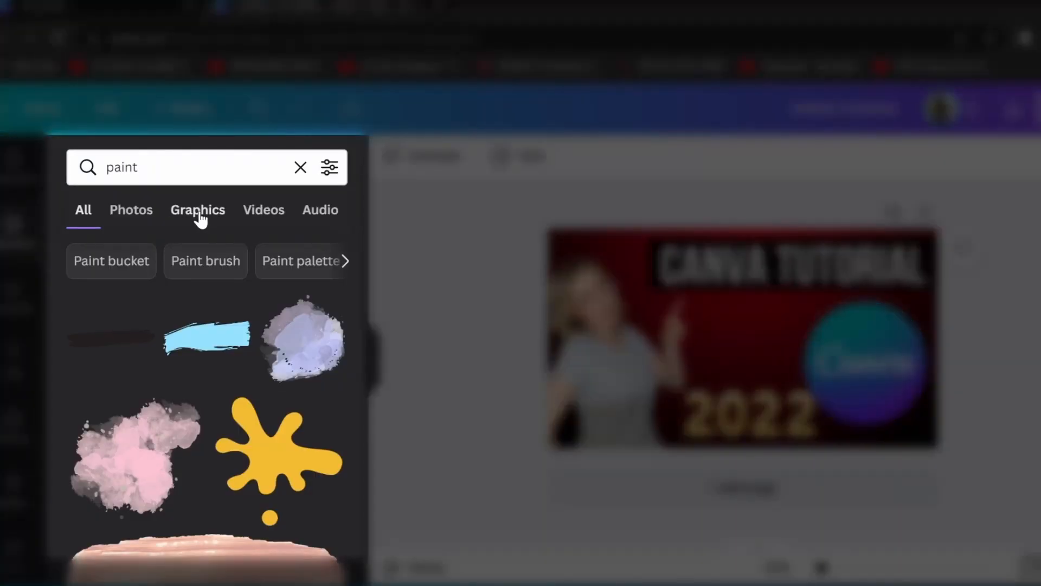
{"action": "left_click", "coordinate": [198, 211]}
Step: Change the graphics search to paint brushes and add the brown paint palette with a brush
{"action": "left_click", "coordinate": [138, 167]}
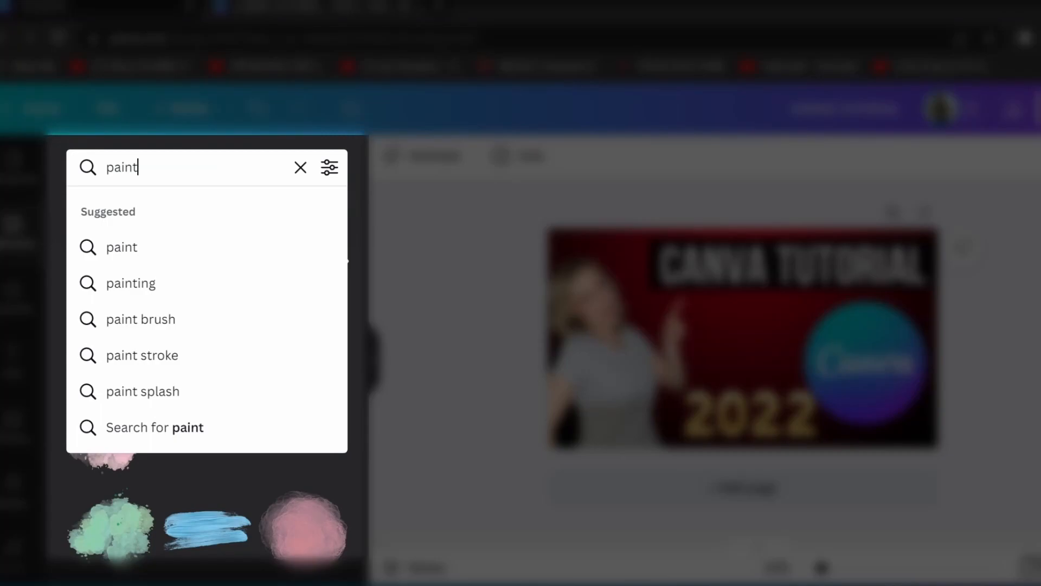
{"action": "type", "text": "tp"}
{"action": "key", "text": "BackSpace"}
{"action": "key", "text": "BackSpace"}
{"action": "type", "text": "brushes"}
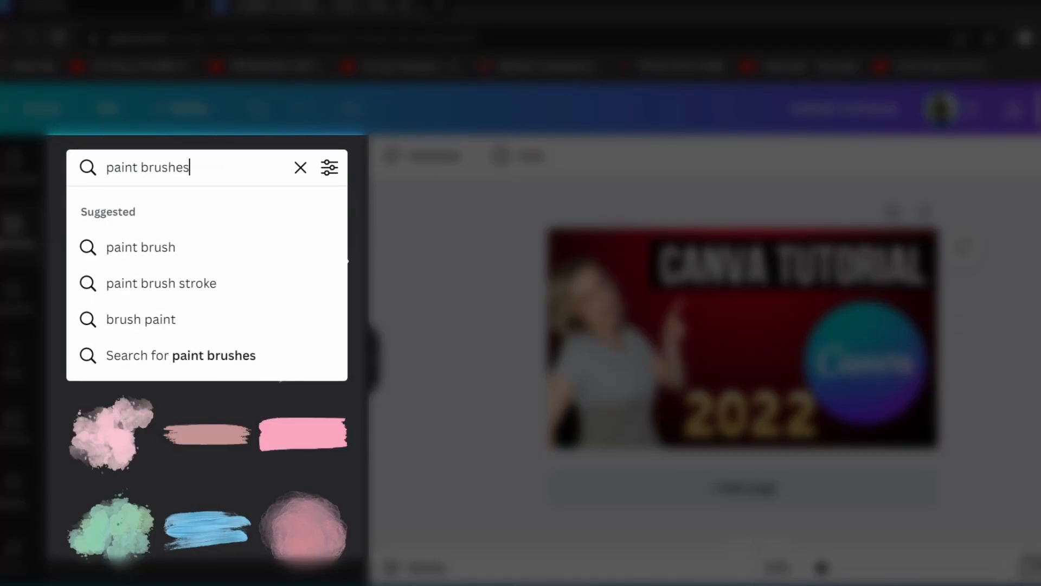
{"action": "key", "text": "Return"}
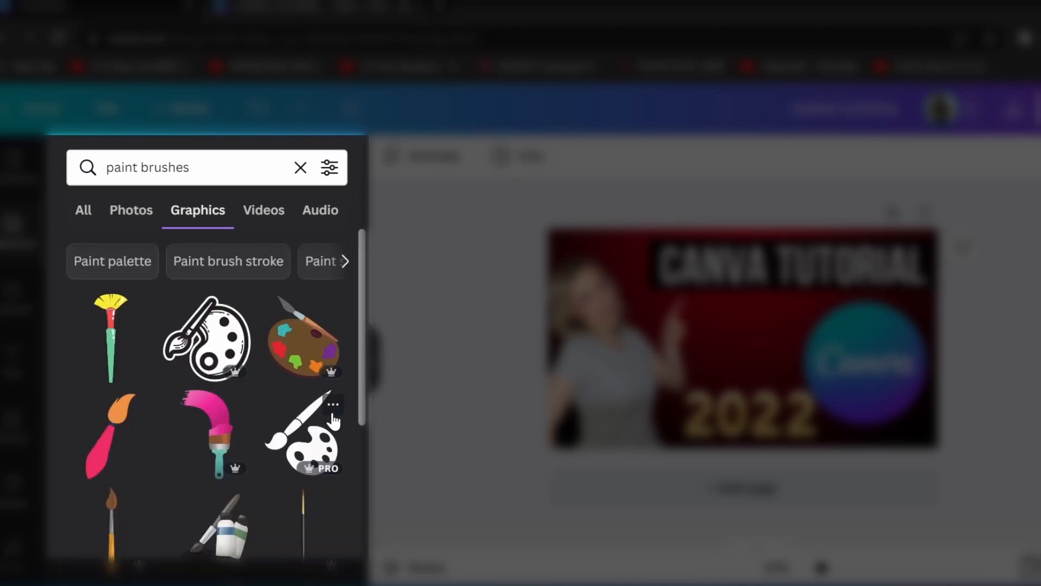
{"action": "left_click", "coordinate": [304, 339]}
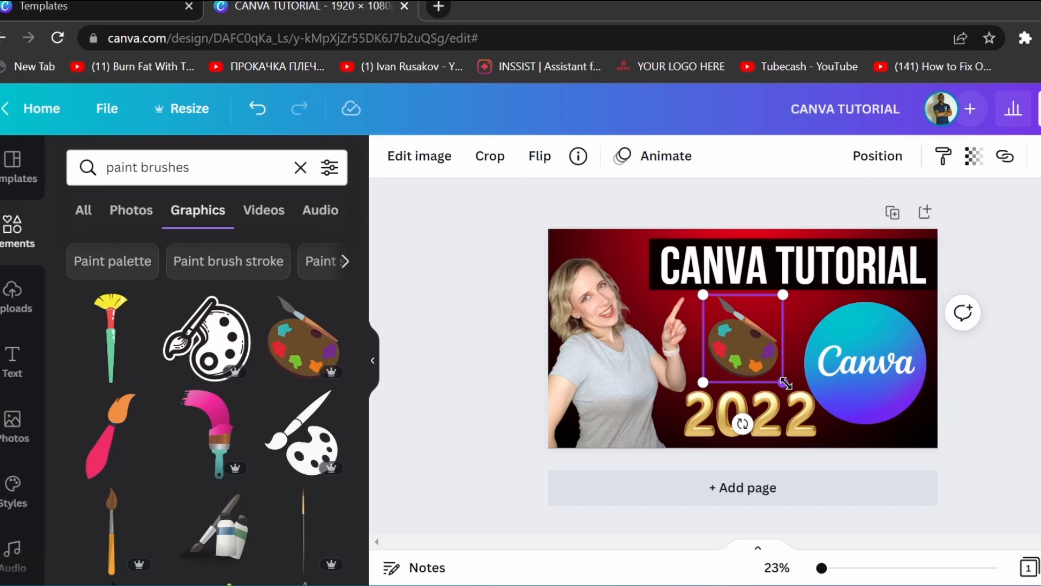
Step: Enlarge the paint palette and place it above the gold 2022, beside the Canva logo
{"action": "left_click_drag", "start_coordinate": [782, 382], "coordinate": [818, 400]}
{"action": "left_click_drag", "start_coordinate": [751, 350], "coordinate": [763, 339]}
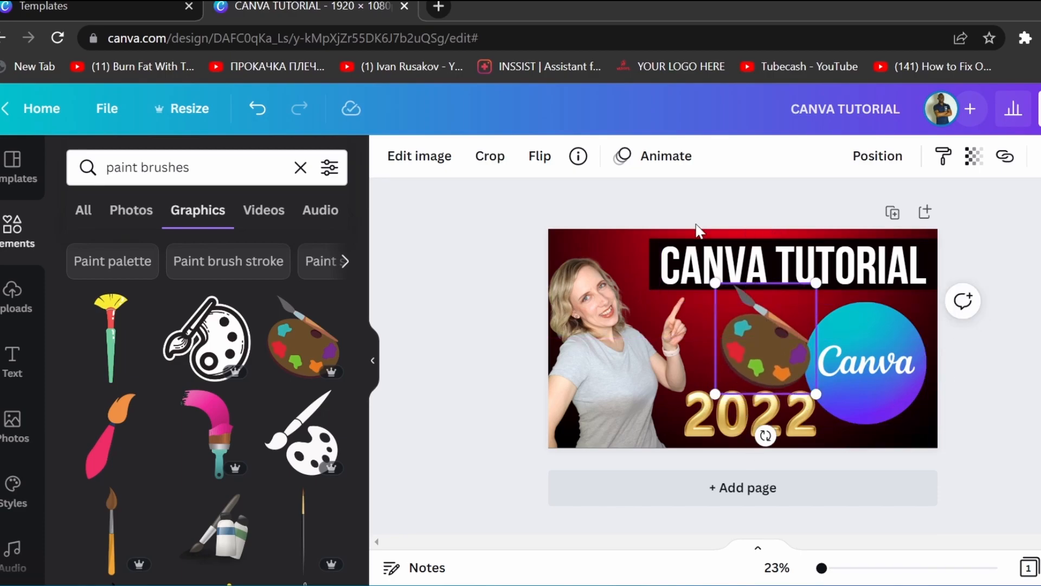
{"action": "left_click", "coordinate": [985, 398]}
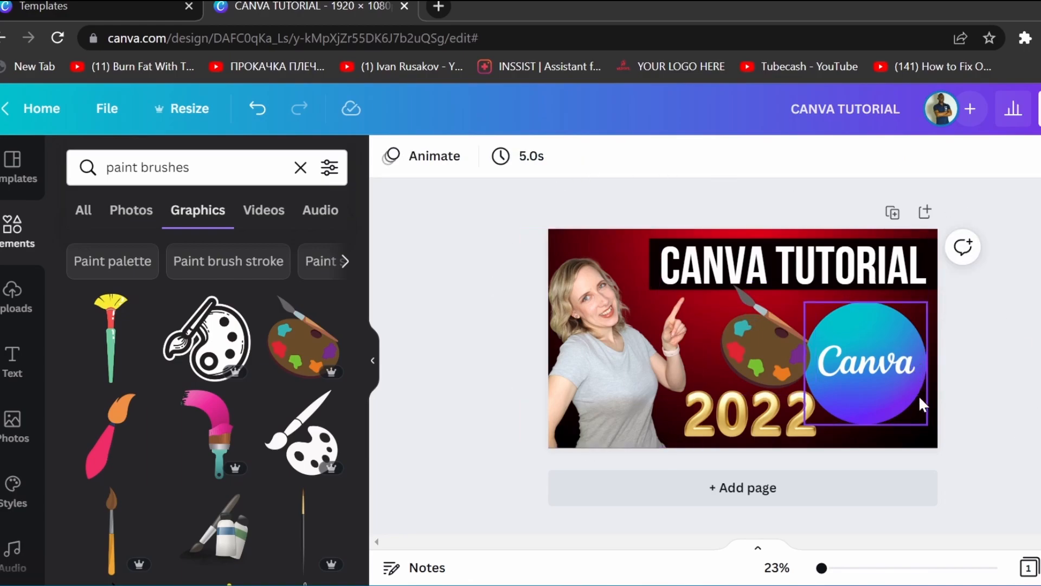
Step: Search the graphics for light, add the star-shaped light flare and place it at the left end of the heading's black bar
{"action": "left_click", "coordinate": [298, 168]}
{"action": "type", "text": "lig"}
{"action": "key", "text": "Return"}
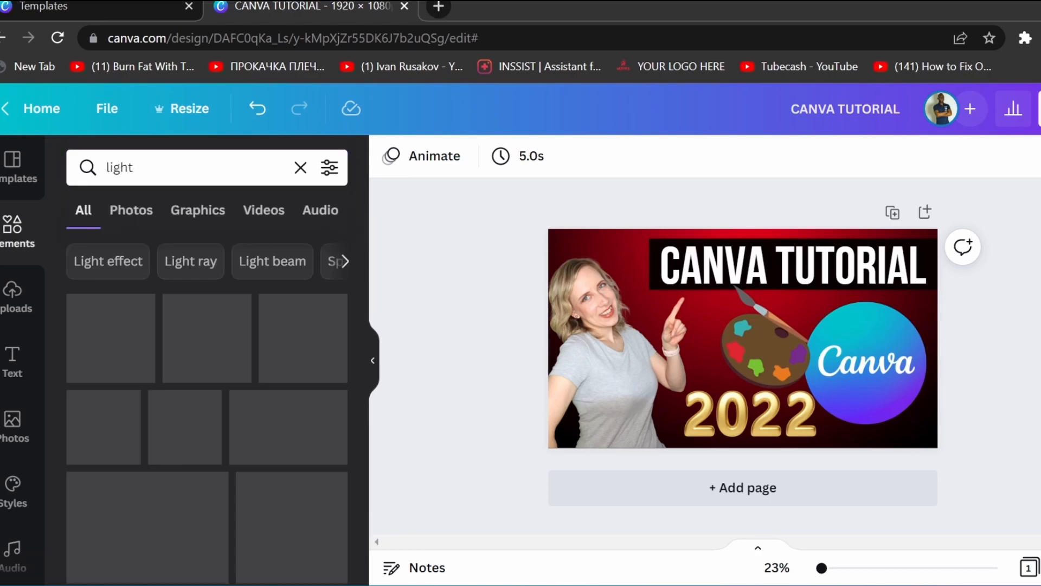
{"action": "left_click", "coordinate": [211, 212]}
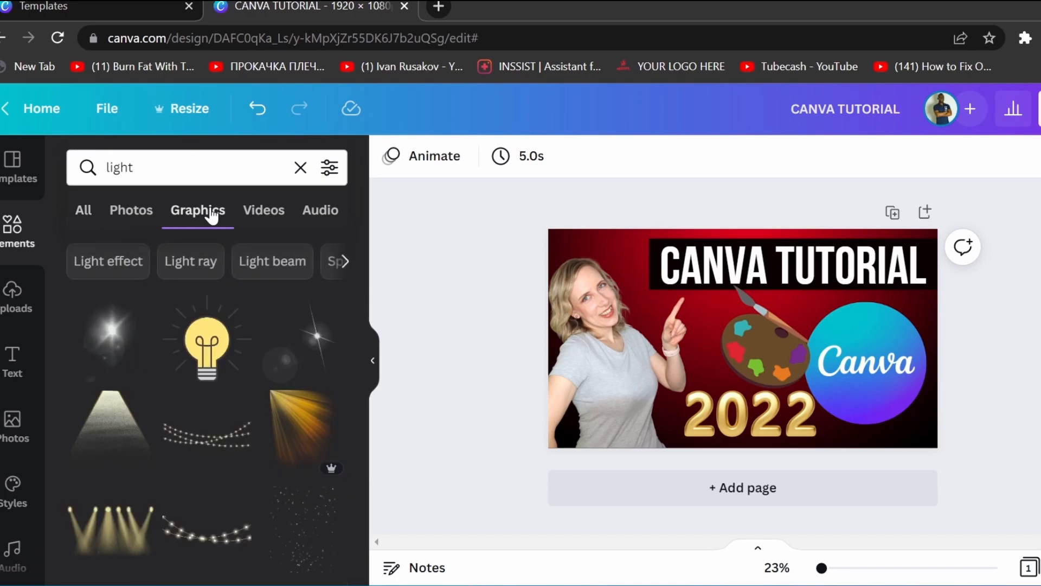
{"action": "left_click", "coordinate": [316, 350]}
{"action": "left_click_drag", "start_coordinate": [774, 344], "coordinate": [630, 261]}
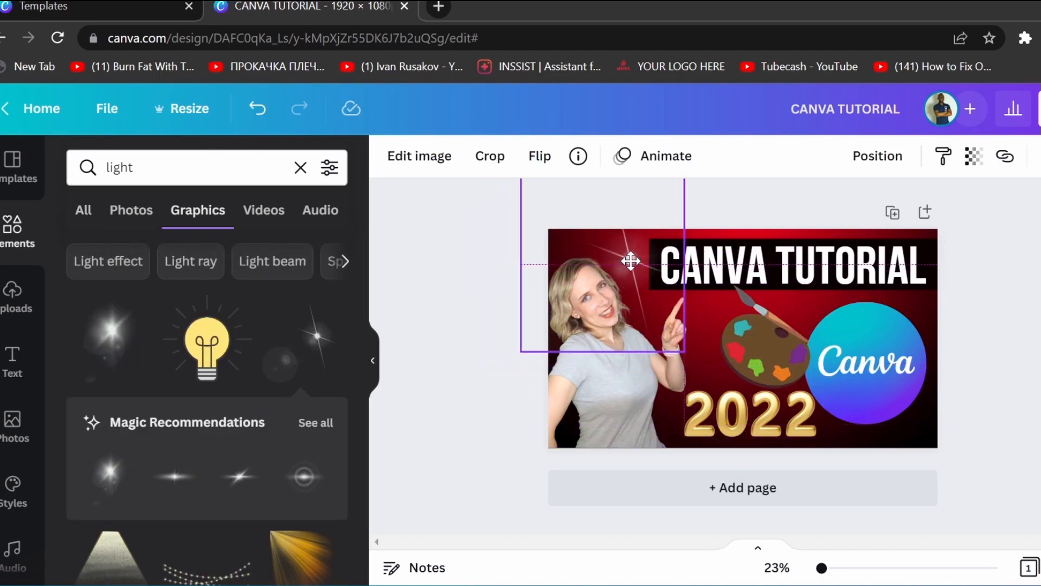
{"action": "left_click", "coordinate": [968, 418]}
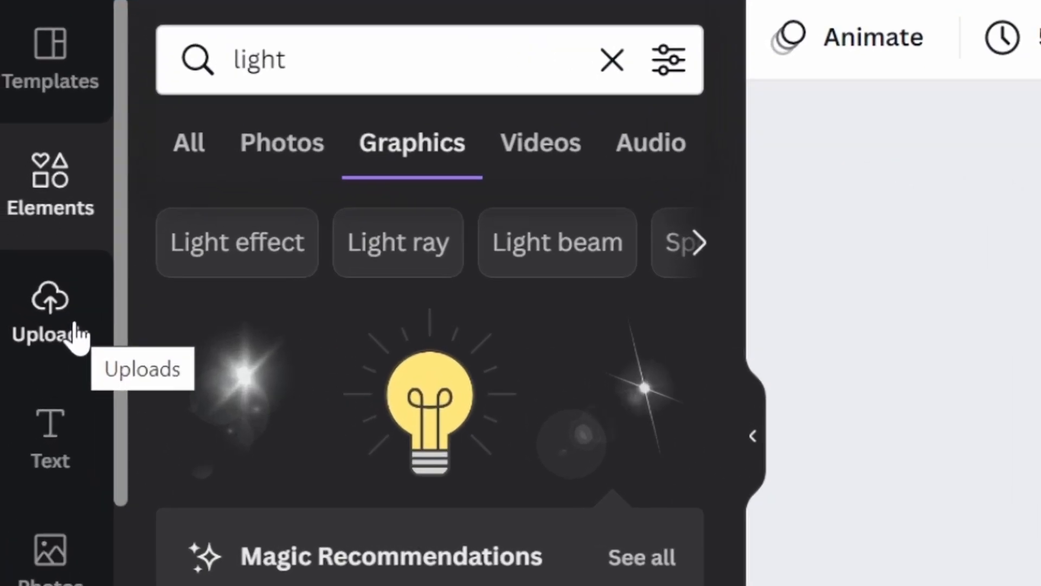
Step: Look through the uploaded images and open the options for adding text
{"action": "left_click", "coordinate": [26, 308]}
{"action": "scroll", "coordinate": [467, 549], "scroll_direction": "down", "scroll_amount": 10}
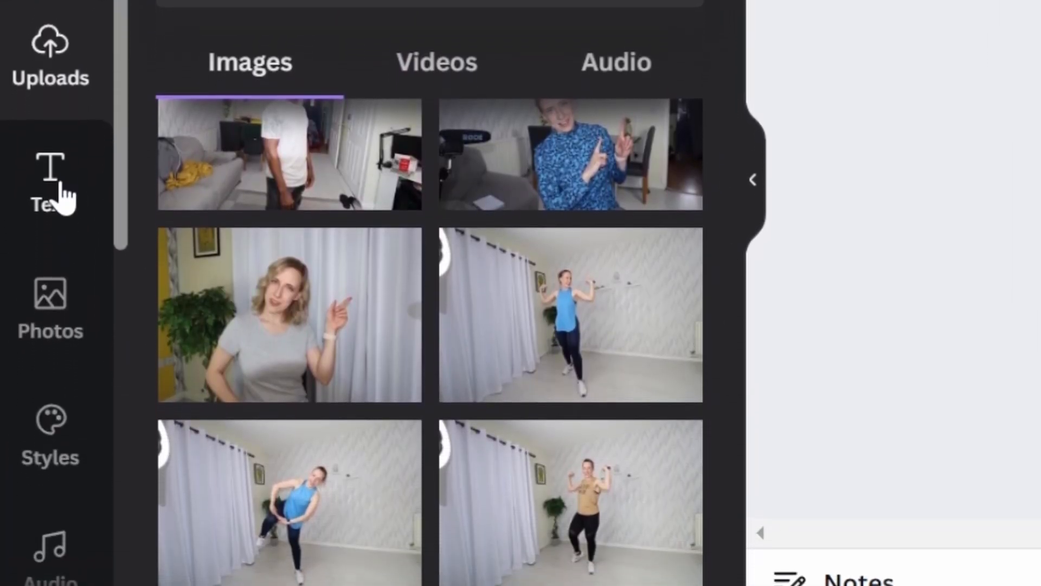
{"action": "left_click", "coordinate": [68, 246]}
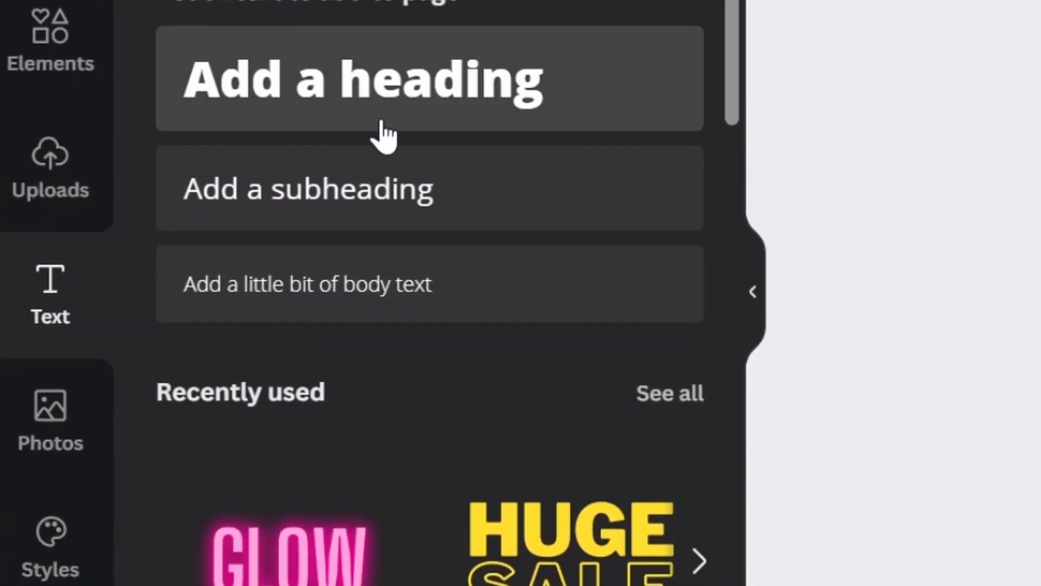
Step: Look through the ready-made text styles and the photo library, including its recently used pictures and filters
{"action": "scroll", "coordinate": [444, 347], "scroll_direction": "down", "scroll_amount": 10}
{"action": "scroll", "coordinate": [445, 317], "scroll_direction": "down", "scroll_amount": 5}
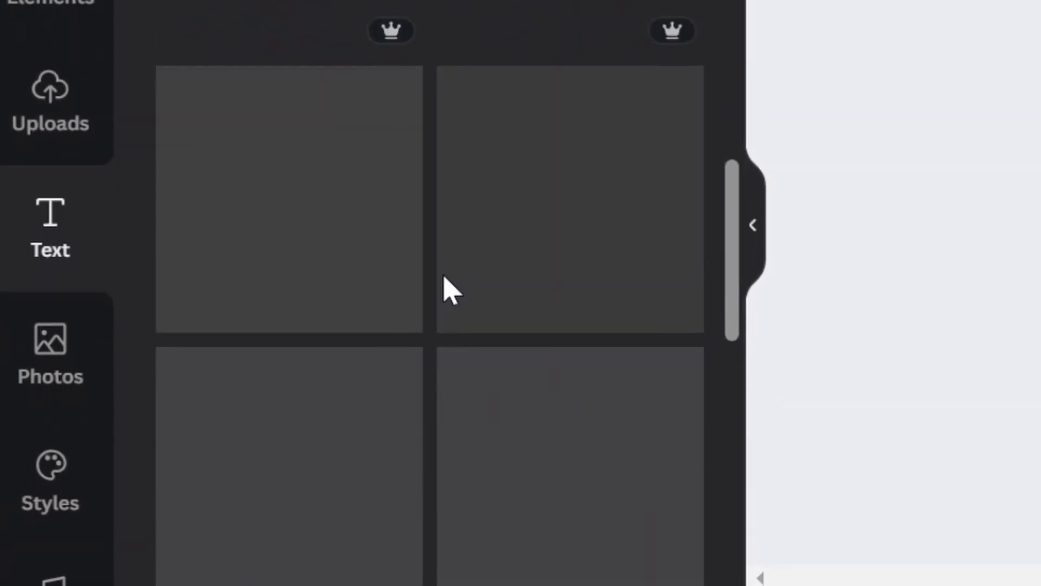
{"action": "scroll", "coordinate": [530, 450], "scroll_direction": "down", "scroll_amount": 5}
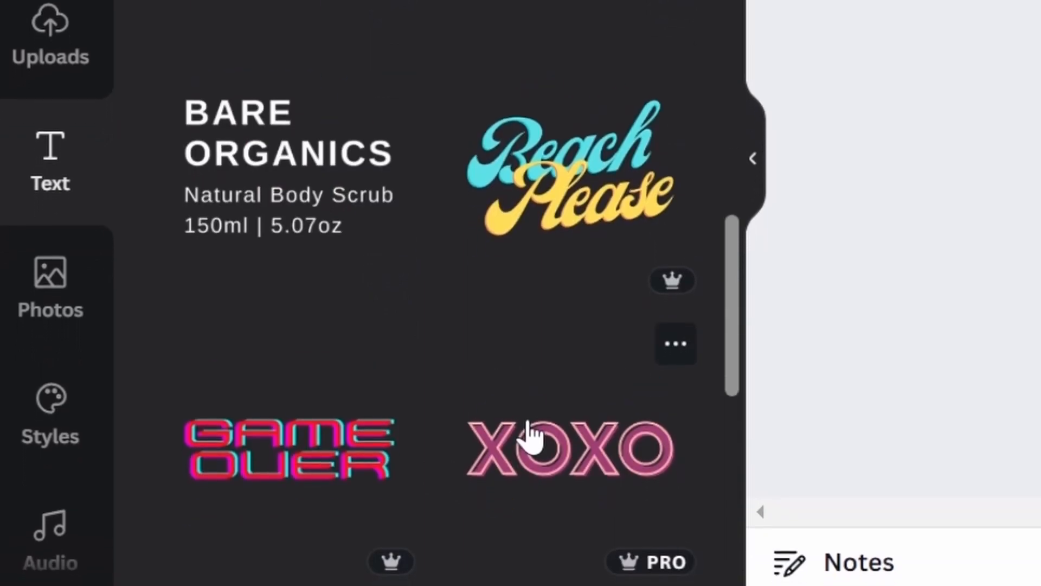
{"action": "left_click", "coordinate": [41, 319]}
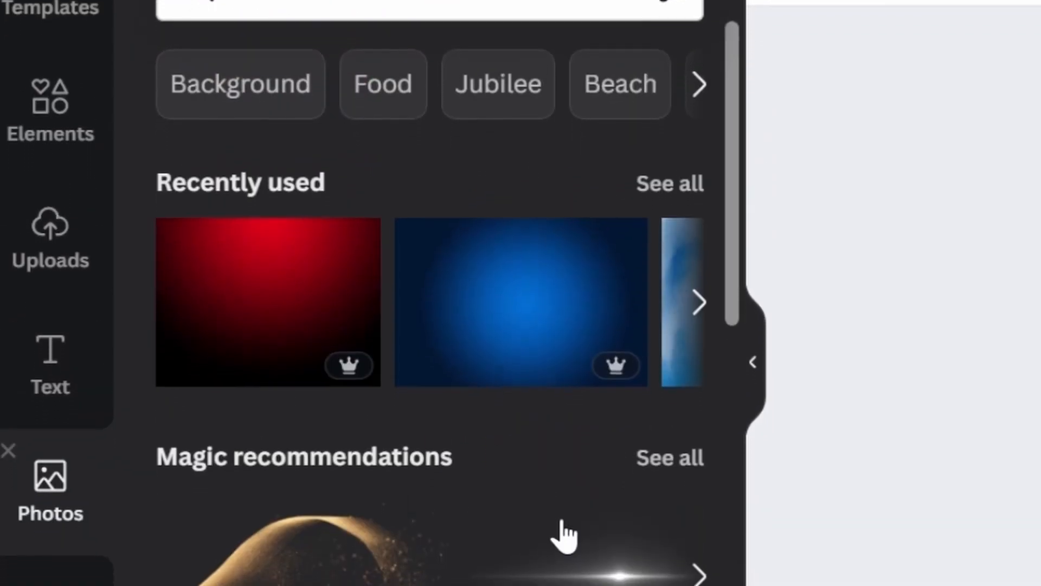
{"action": "scroll", "coordinate": [559, 542], "scroll_direction": "down", "scroll_amount": 8}
{"action": "scroll", "coordinate": [561, 428], "scroll_direction": "down", "scroll_amount": 10}
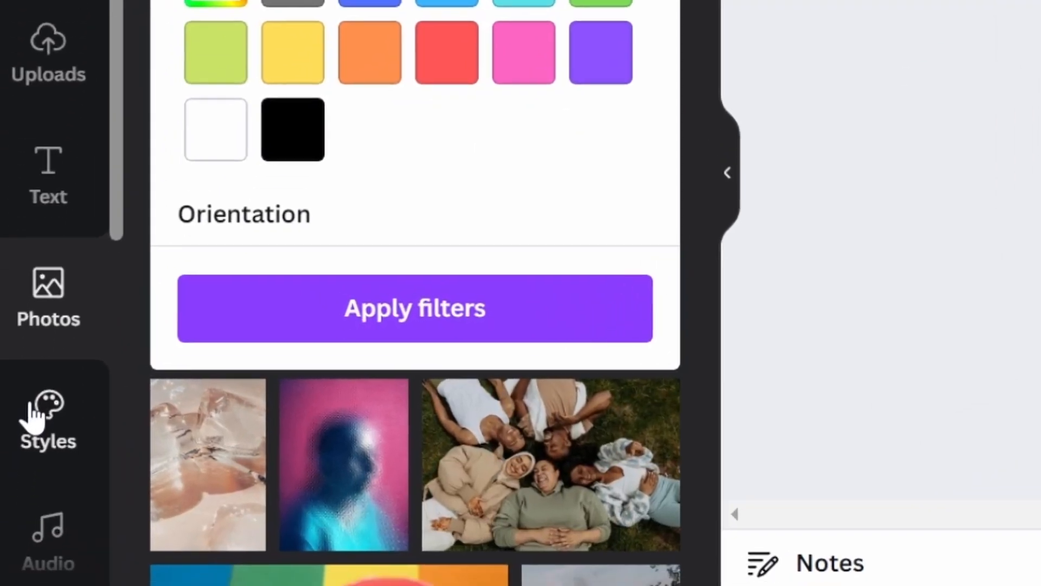
Step: Look through the available colour palettes, font sets and combined colour-and-font styles
{"action": "left_click", "coordinate": [25, 512]}
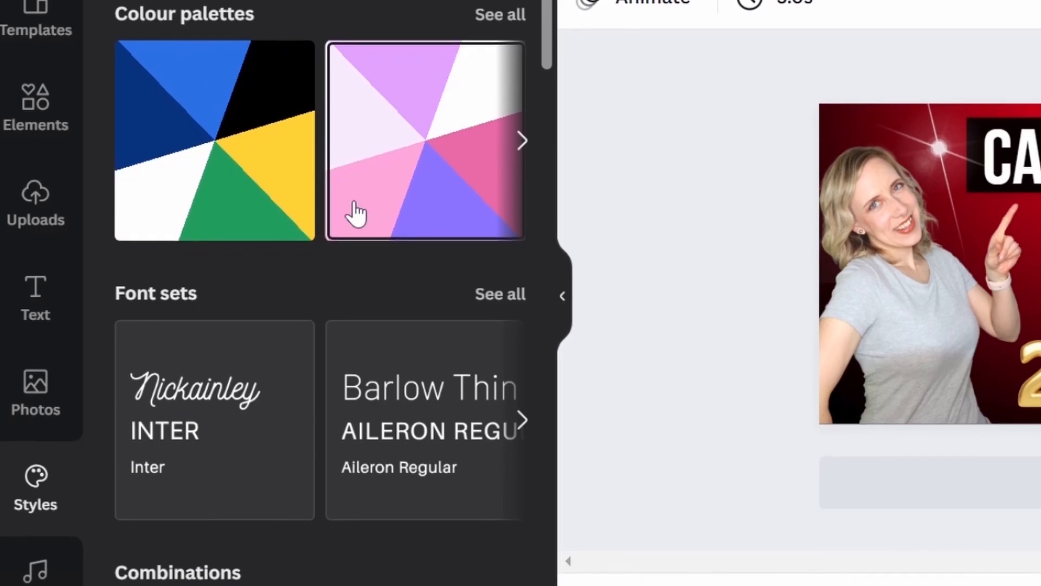
{"action": "scroll", "coordinate": [353, 212], "scroll_direction": "down", "scroll_amount": 2}
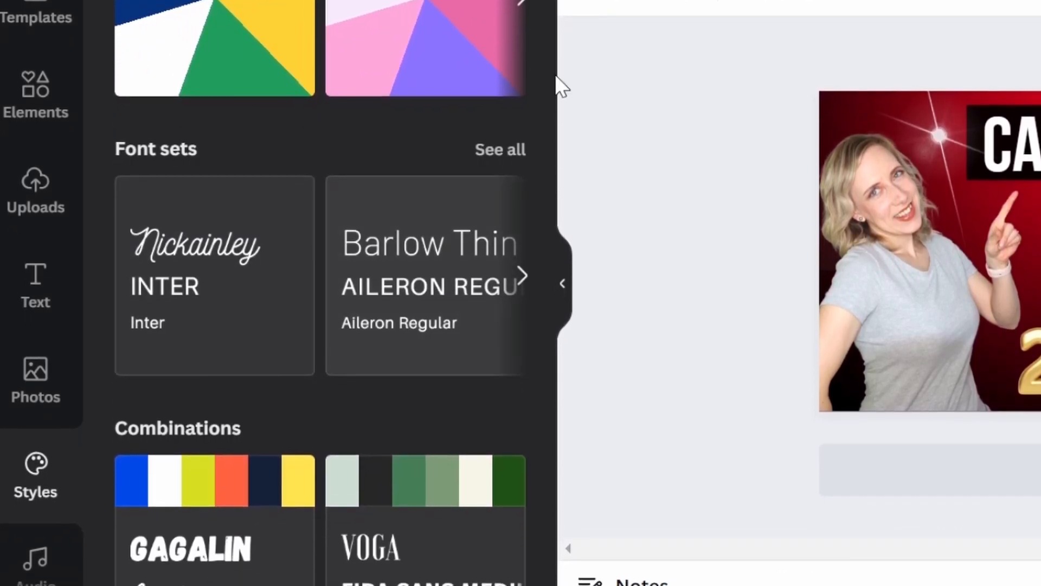
{"action": "scroll", "coordinate": [276, 304], "scroll_direction": "down", "scroll_amount": 2}
{"action": "scroll", "coordinate": [285, 304], "scroll_direction": "down", "scroll_amount": 5}
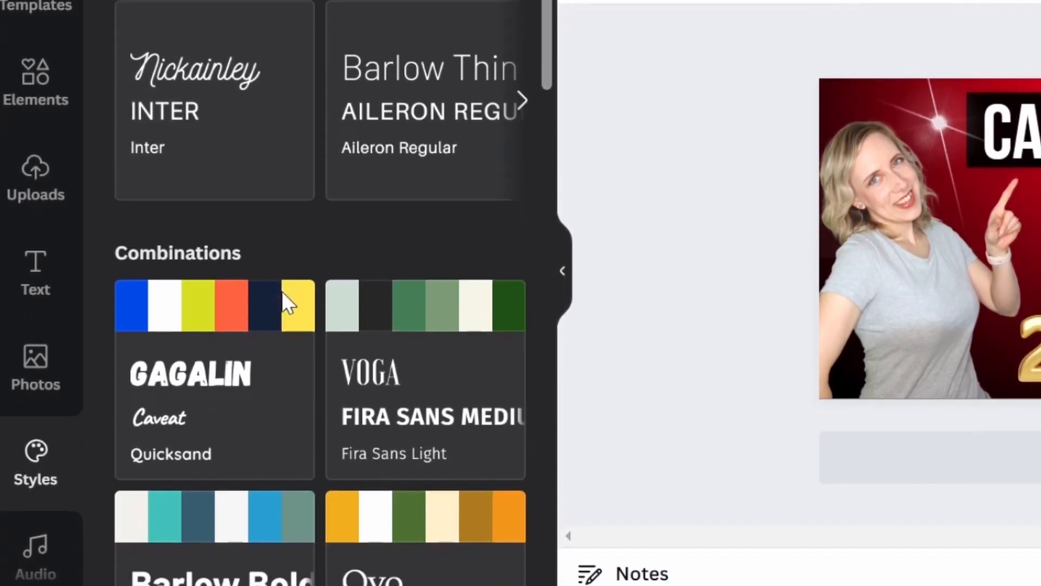
{"action": "scroll", "coordinate": [391, 347], "scroll_direction": "down", "scroll_amount": 5}
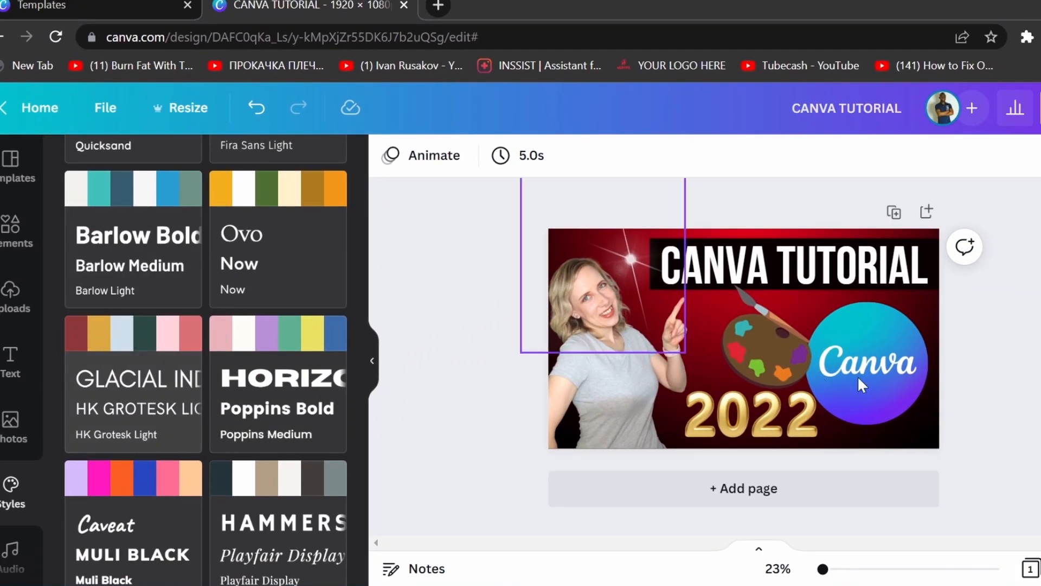
Step: Select the Canva logo and examine the document, photo and default colours offered for one of its purple parts
{"action": "left_click", "coordinate": [894, 411]}
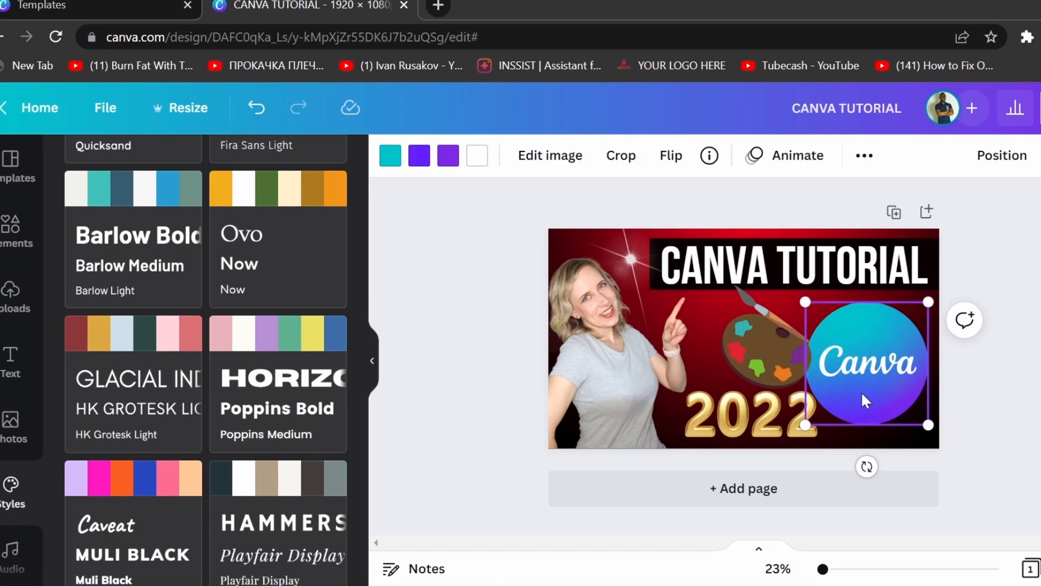
{"action": "left_click", "coordinate": [438, 166]}
{"action": "scroll", "coordinate": [231, 330], "scroll_direction": "down", "scroll_amount": 4}
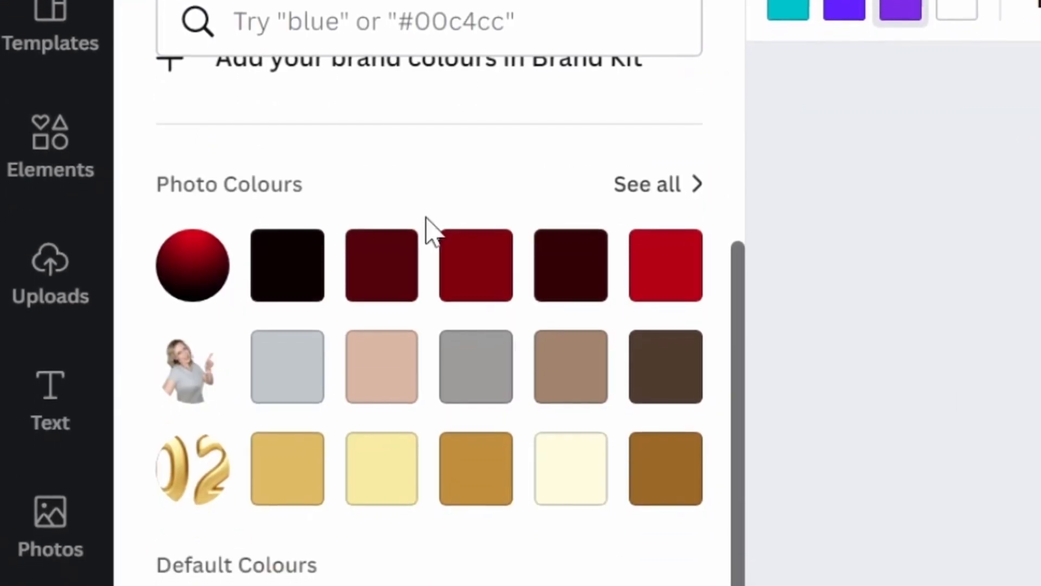
{"action": "scroll", "coordinate": [546, 297], "scroll_direction": "up", "scroll_amount": 5}
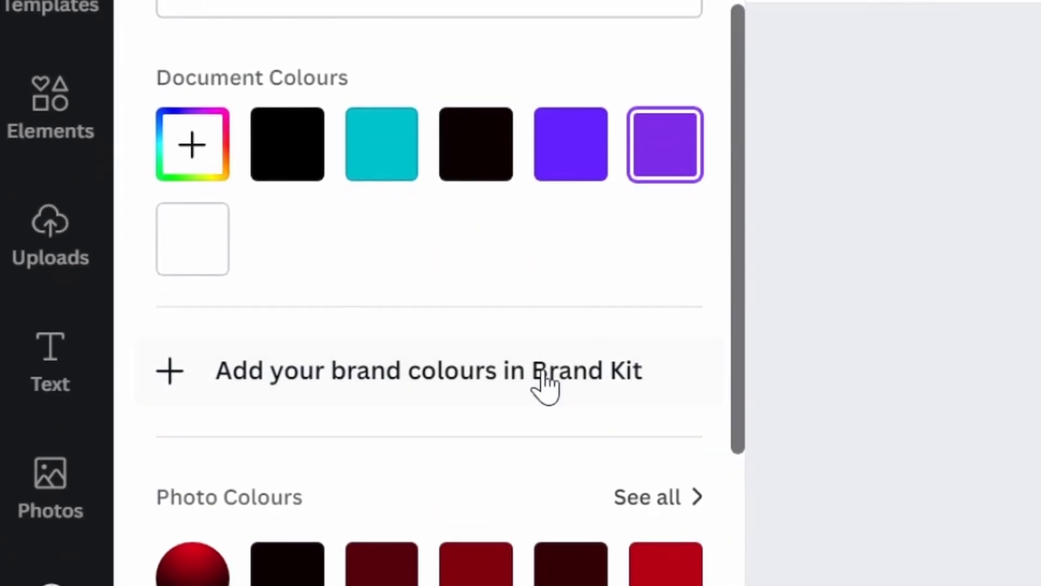
{"action": "scroll", "coordinate": [588, 345], "scroll_direction": "down", "scroll_amount": 5}
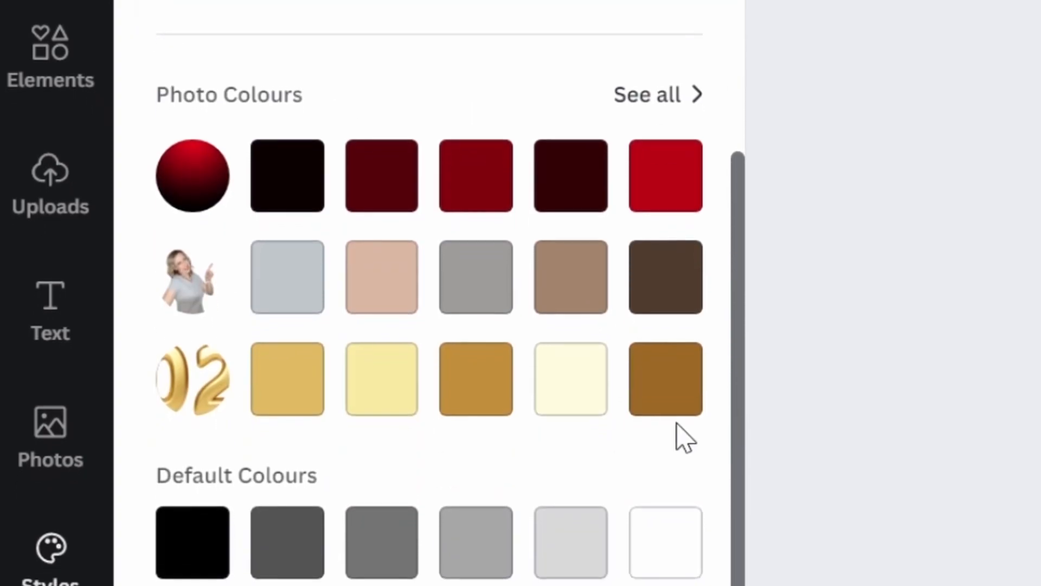
{"action": "scroll", "coordinate": [651, 426], "scroll_direction": "down", "scroll_amount": 5}
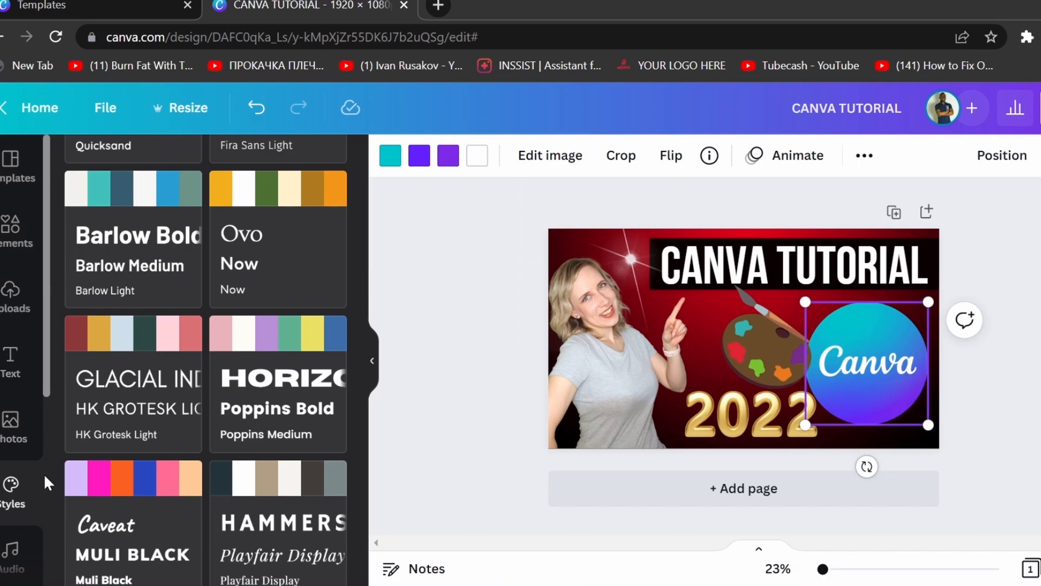
Step: Add the recently used track Of The Sun to the design, open its audio effects and preview it
{"action": "scroll", "coordinate": [11, 478], "scroll_direction": "down", "scroll_amount": 3}
{"action": "left_click", "coordinate": [16, 374]}
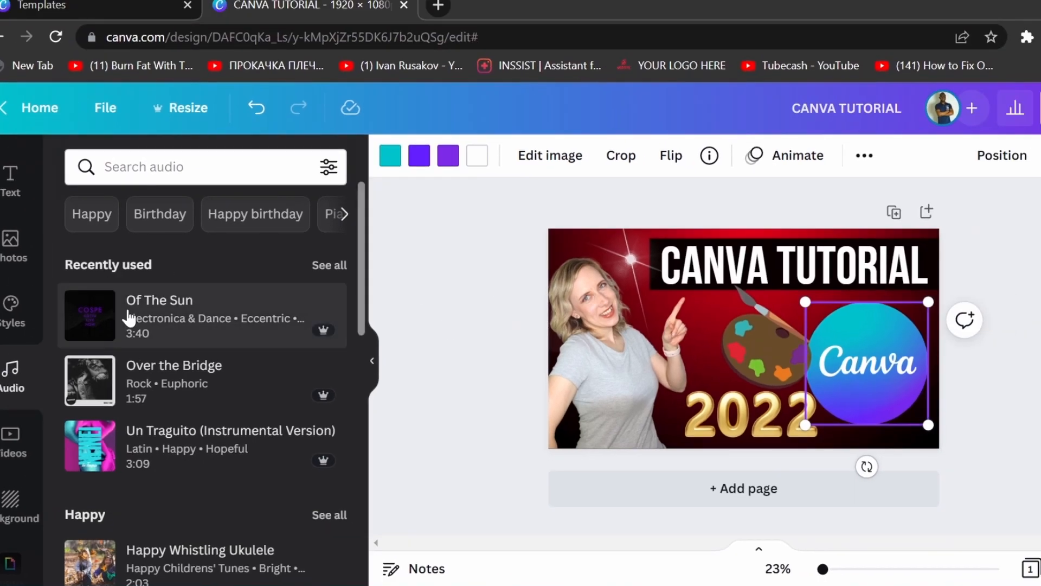
{"action": "left_click", "coordinate": [168, 324]}
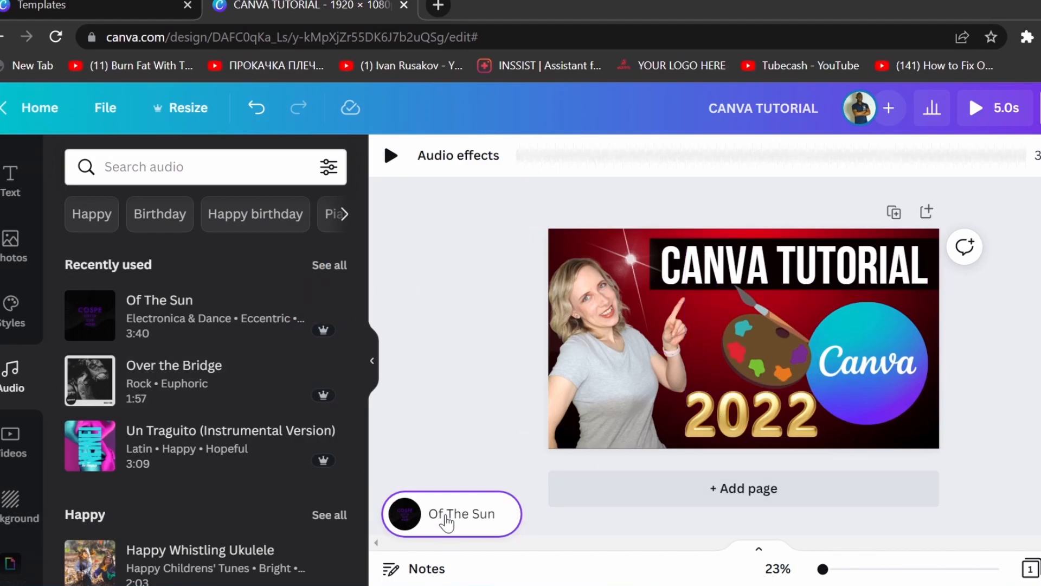
{"action": "left_click", "coordinate": [453, 156]}
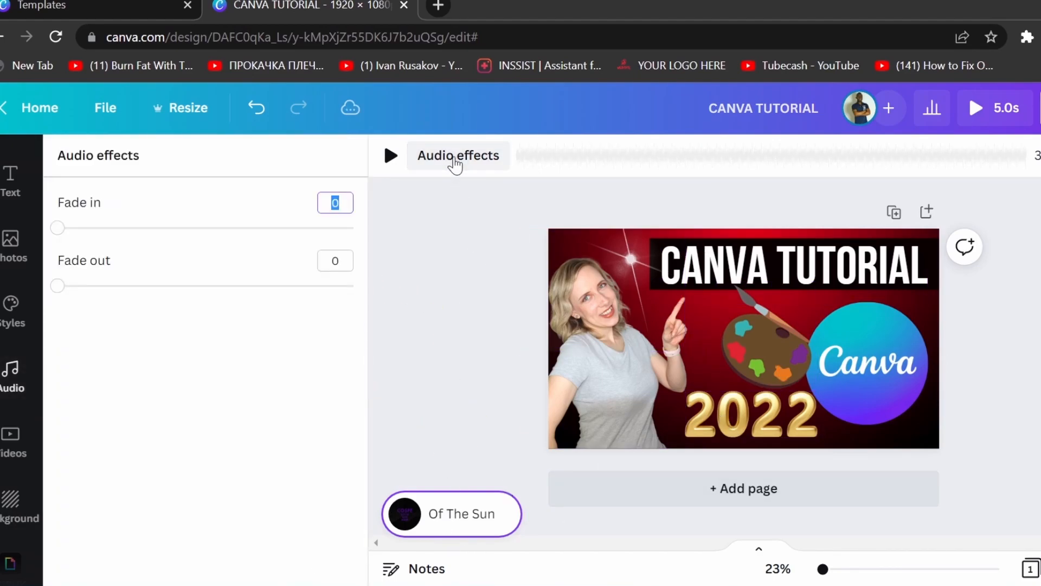
{"action": "key", "text": "space"}
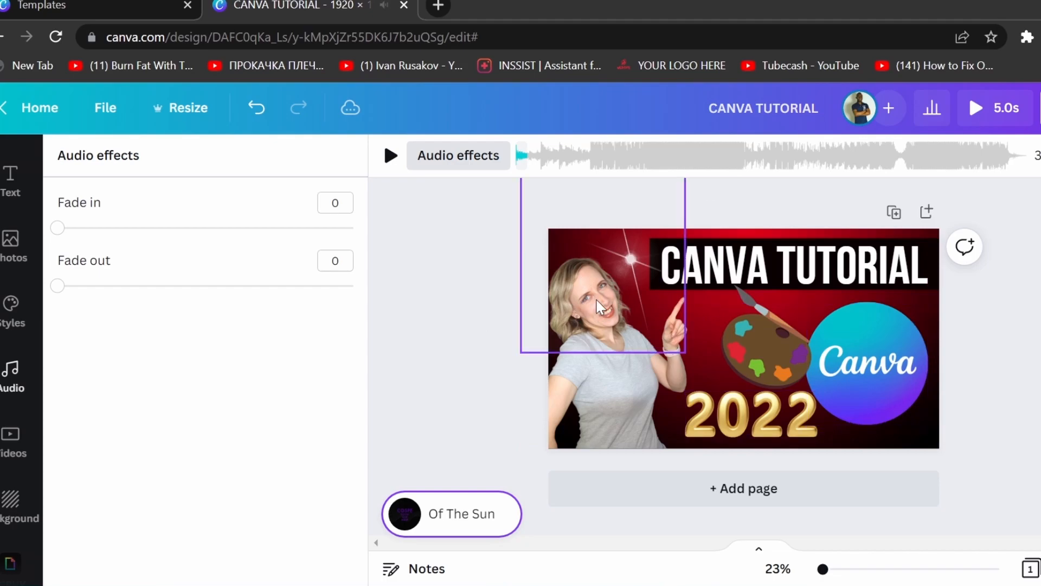
Step: Look through the stock video categories and the background images
{"action": "left_click", "coordinate": [10, 434]}
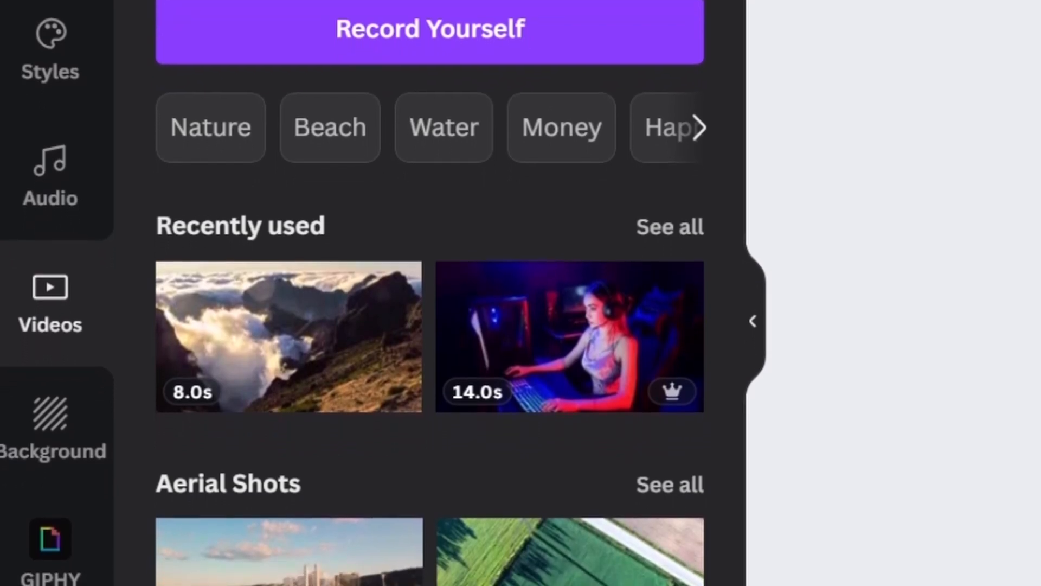
{"action": "scroll", "coordinate": [504, 407], "scroll_direction": "down", "scroll_amount": 5}
{"action": "scroll", "coordinate": [518, 437], "scroll_direction": "down", "scroll_amount": 5}
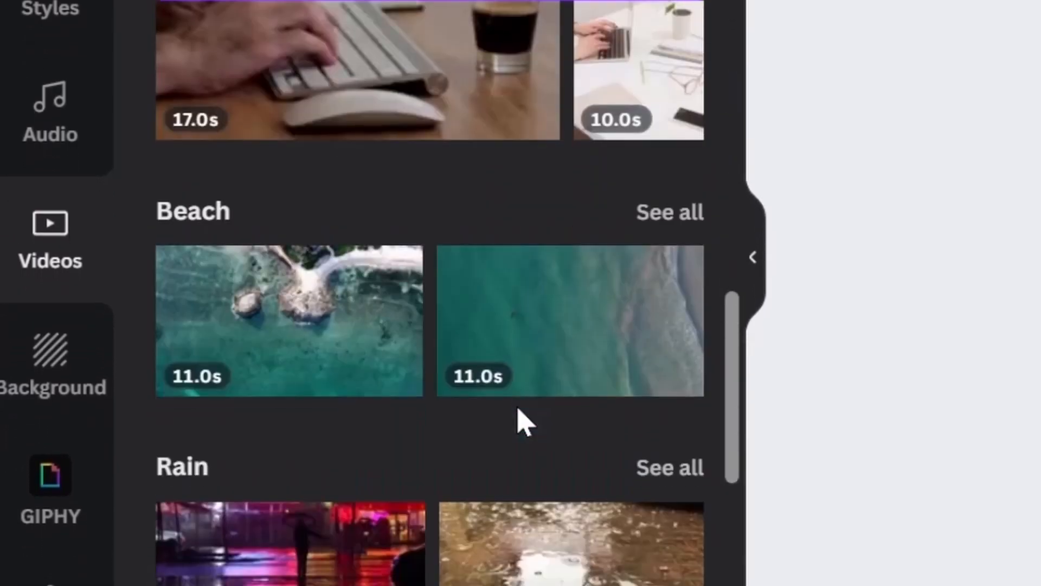
{"action": "scroll", "coordinate": [517, 433], "scroll_direction": "down", "scroll_amount": 5}
{"action": "left_click", "coordinate": [38, 334]}
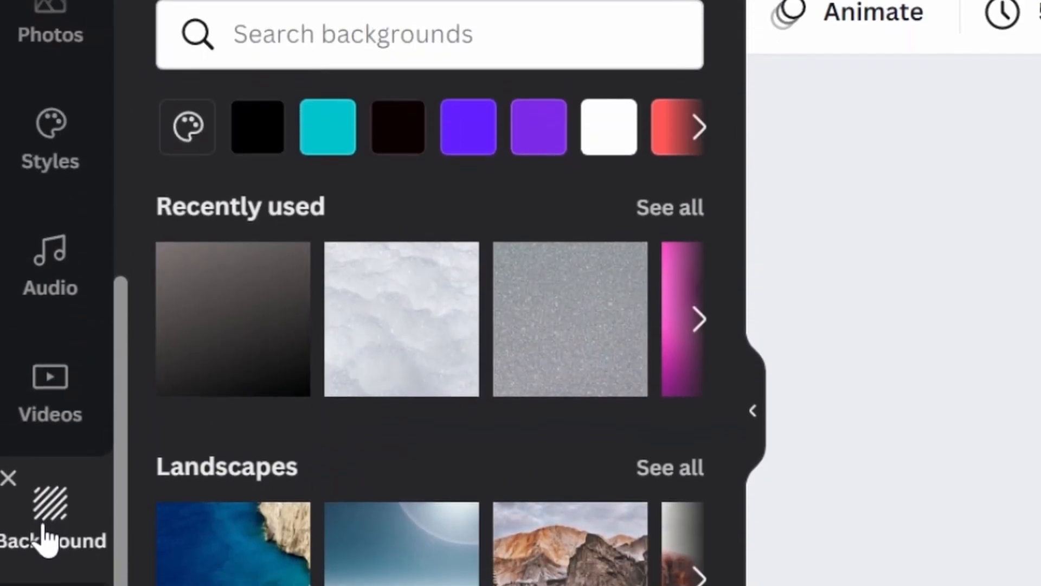
{"action": "scroll", "coordinate": [617, 418], "scroll_direction": "down", "scroll_amount": 5}
{"action": "scroll", "coordinate": [619, 408], "scroll_direction": "down", "scroll_amount": 15}
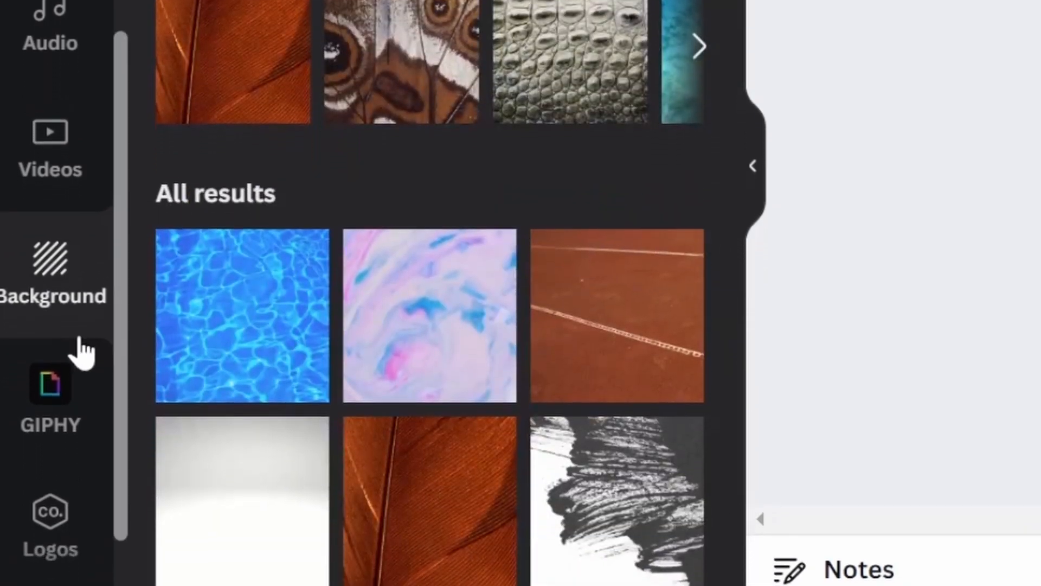
Step: Look through the GIPHY animations and open the area for uploaded logos
{"action": "left_click", "coordinate": [64, 415]}
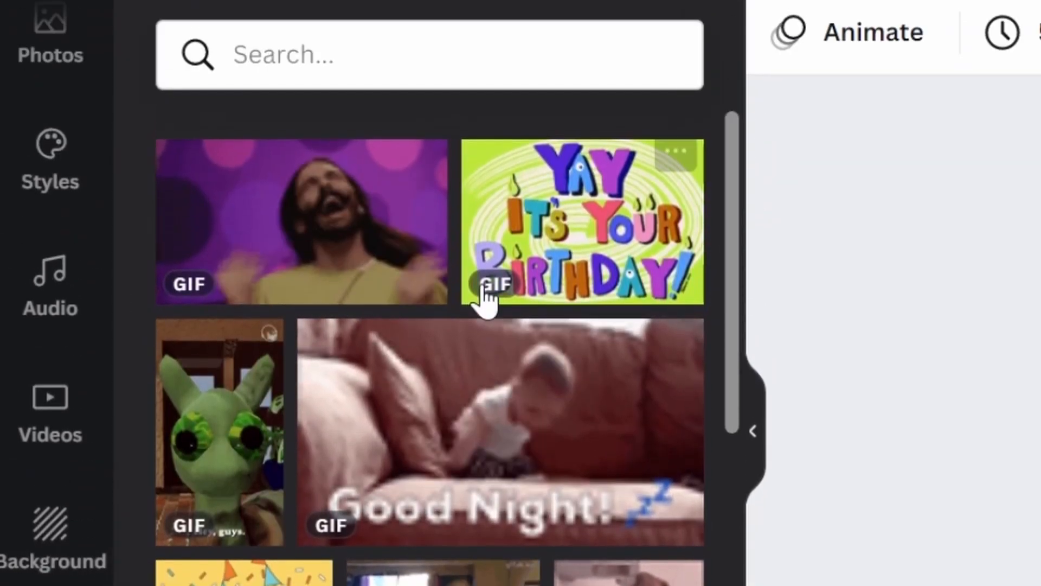
{"action": "scroll", "coordinate": [485, 277], "scroll_direction": "down", "scroll_amount": 5}
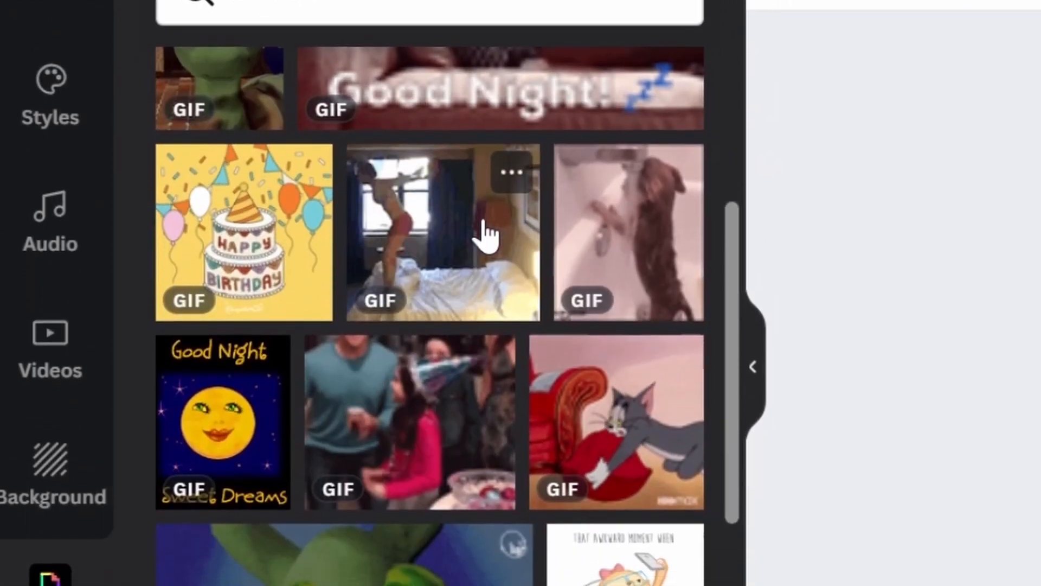
{"action": "scroll", "coordinate": [487, 258], "scroll_direction": "down", "scroll_amount": 10}
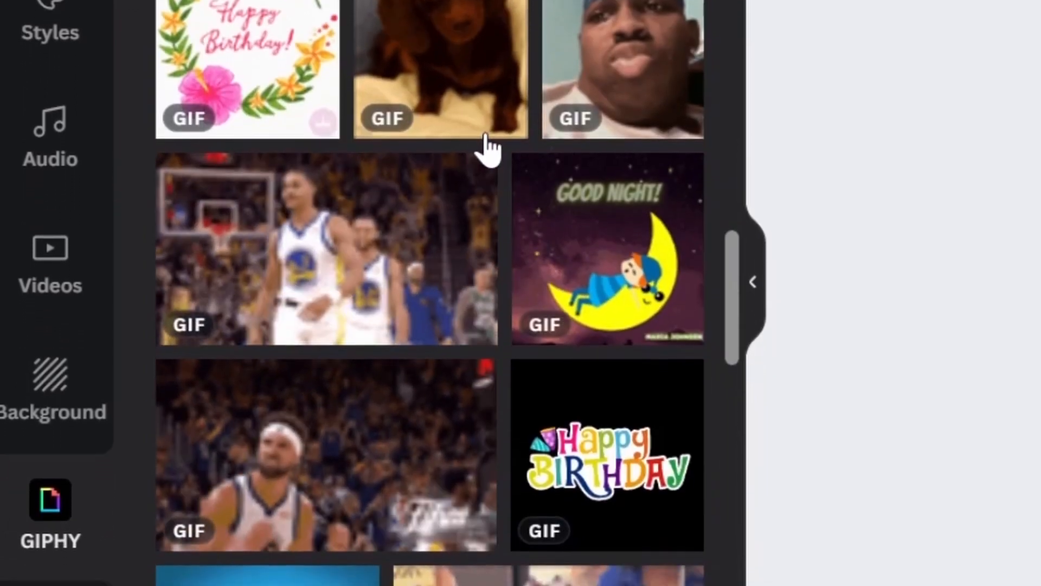
{"action": "scroll", "coordinate": [485, 157], "scroll_direction": "down", "scroll_amount": 10}
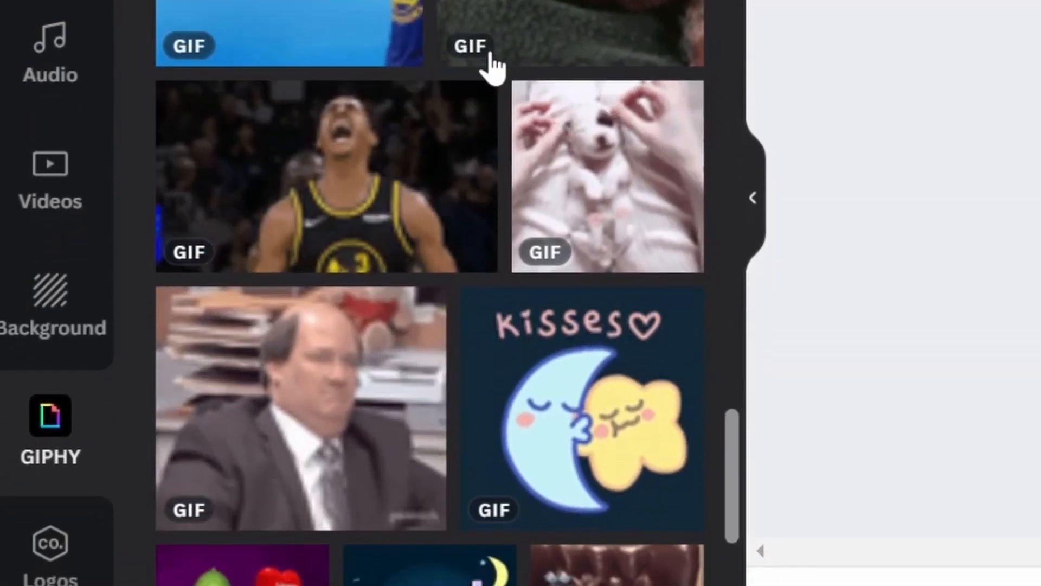
{"action": "scroll", "coordinate": [379, 130], "scroll_direction": "down", "scroll_amount": 5}
{"action": "left_click", "coordinate": [60, 567]}
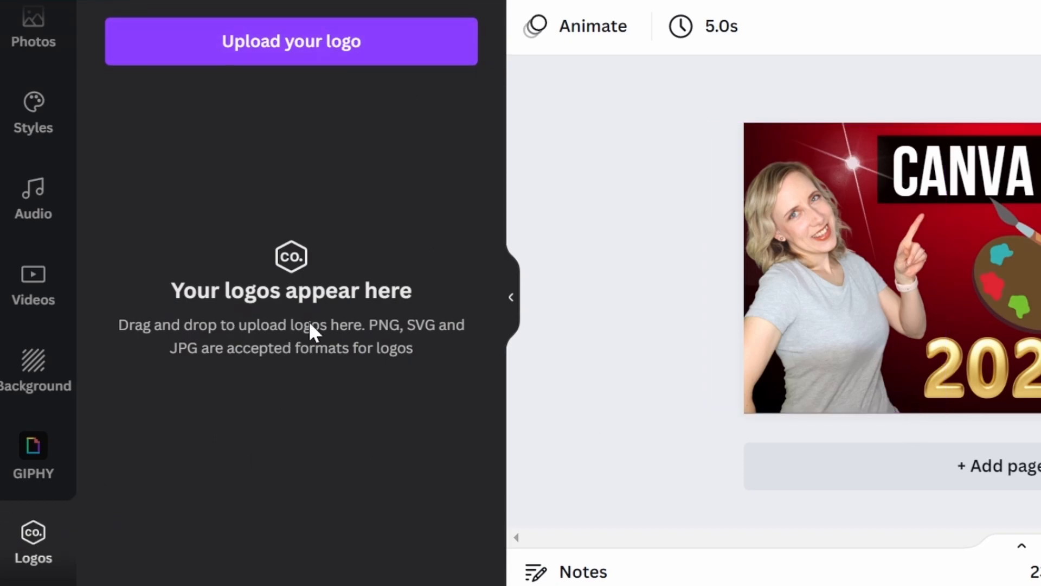
{"action": "scroll", "coordinate": [51, 249], "scroll_direction": "up", "scroll_amount": 5}
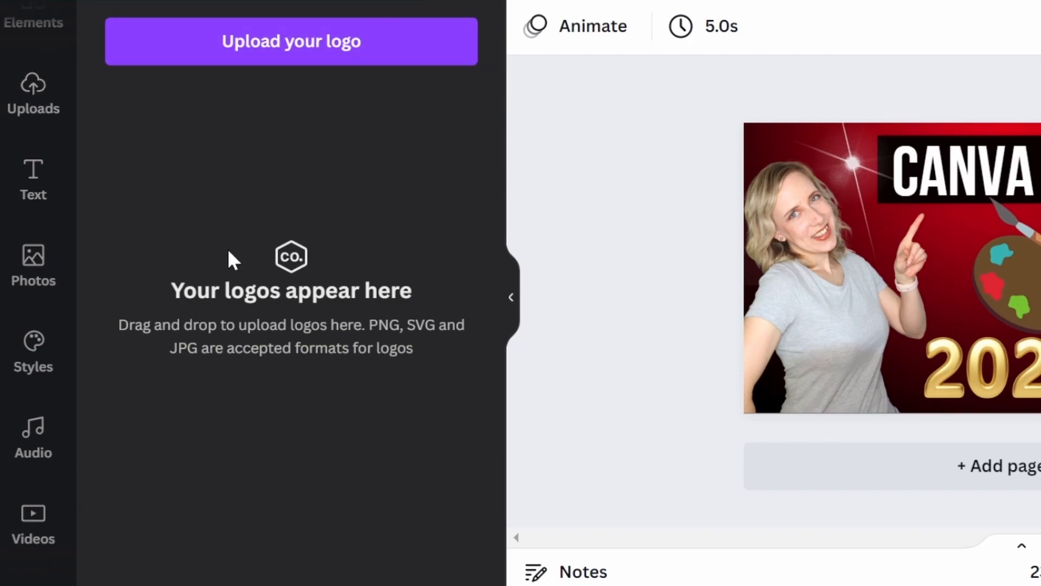
Step: Look through the additional Canva apps, from creation tools and content sources to the other connected apps
{"action": "scroll", "coordinate": [38, 453], "scroll_direction": "down", "scroll_amount": 5}
{"action": "left_click", "coordinate": [30, 559]}
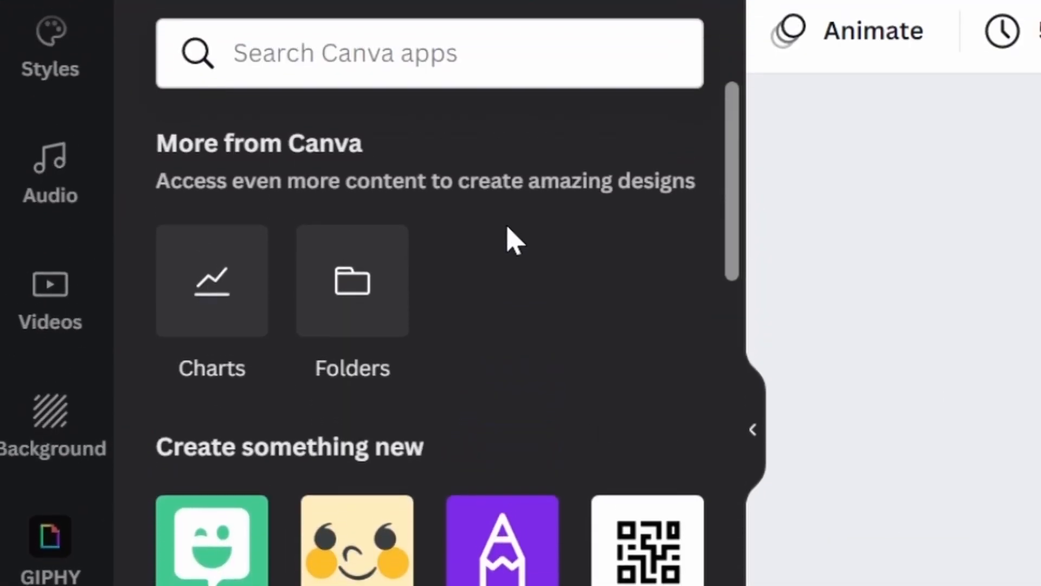
{"action": "scroll", "coordinate": [506, 232], "scroll_direction": "down", "scroll_amount": 2}
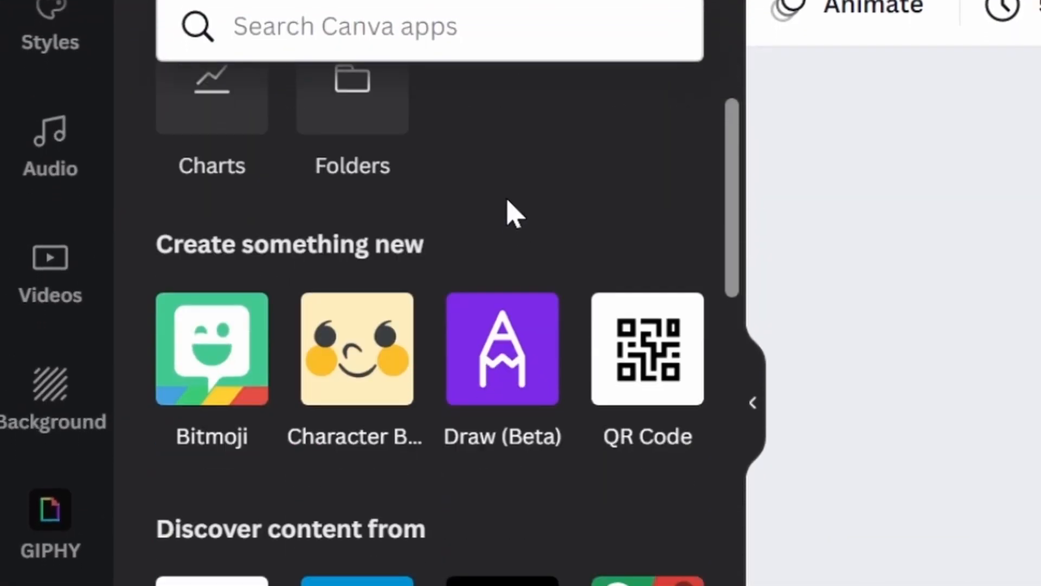
{"action": "scroll", "coordinate": [699, 149], "scroll_direction": "down", "scroll_amount": 6}
{"action": "scroll", "coordinate": [698, 247], "scroll_direction": "up", "scroll_amount": 8}
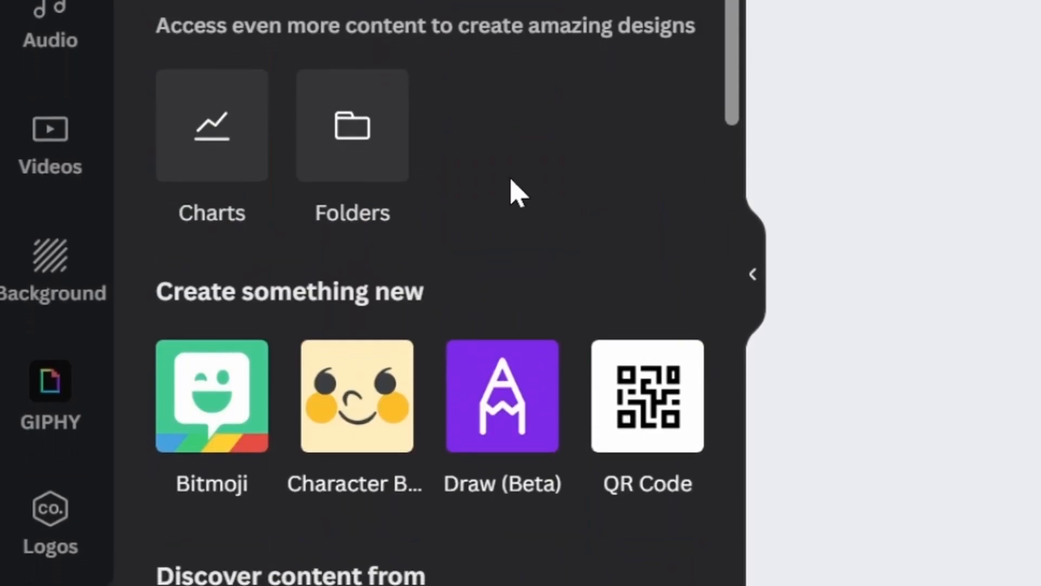
{"action": "scroll", "coordinate": [692, 418], "scroll_direction": "down", "scroll_amount": 10}
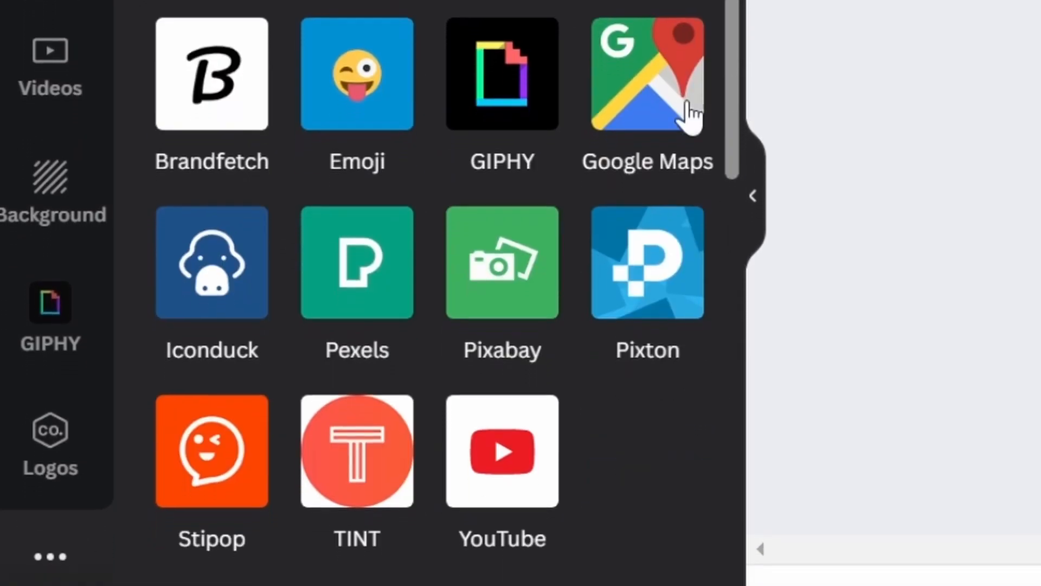
{"action": "scroll", "coordinate": [224, 515], "scroll_direction": "up", "scroll_amount": 5}
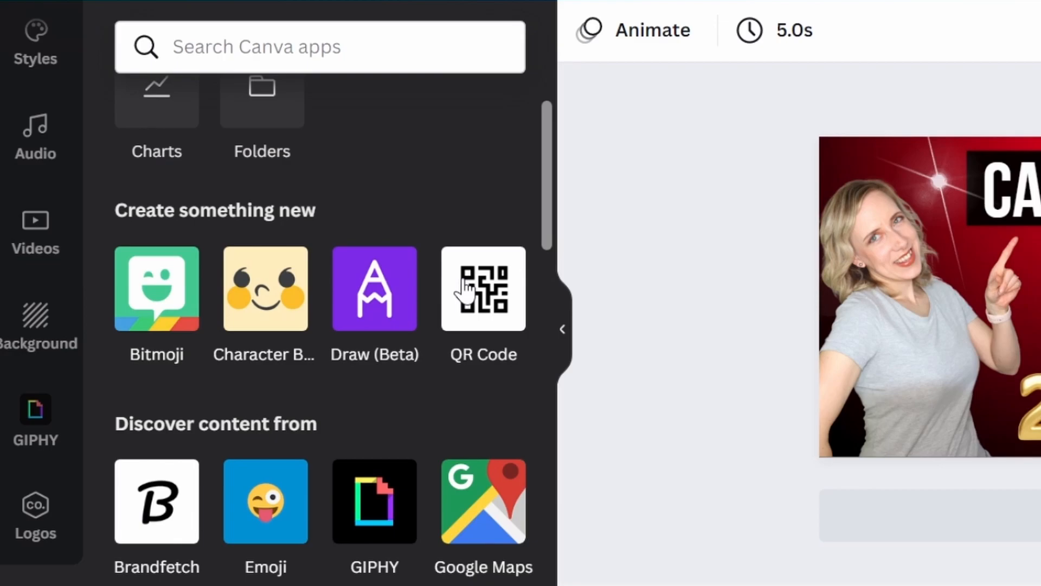
{"action": "scroll", "coordinate": [448, 343], "scroll_direction": "down", "scroll_amount": 10}
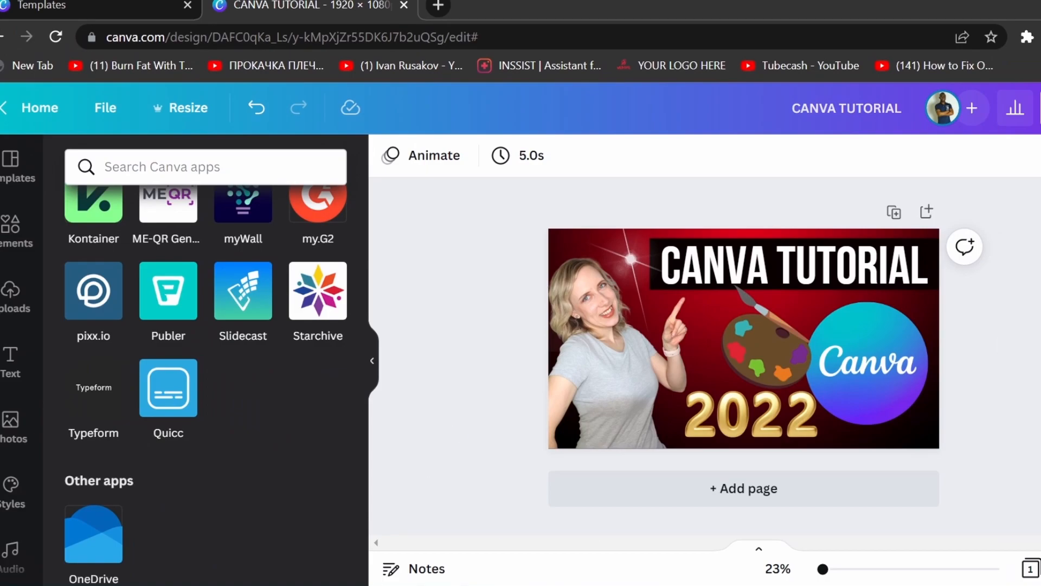
Step: Download the finished thumbnail as a PNG at 1920 × 1080 px and dismiss the download panel
{"action": "left_click", "coordinate": [1040, 108]}
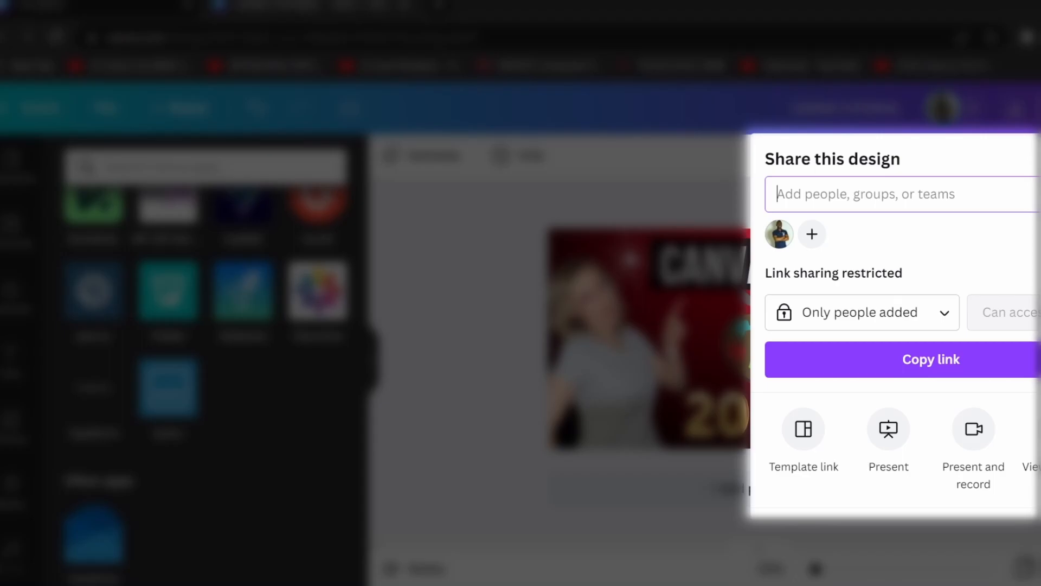
{"action": "scroll", "coordinate": [878, 274], "scroll_direction": "down", "scroll_amount": 4}
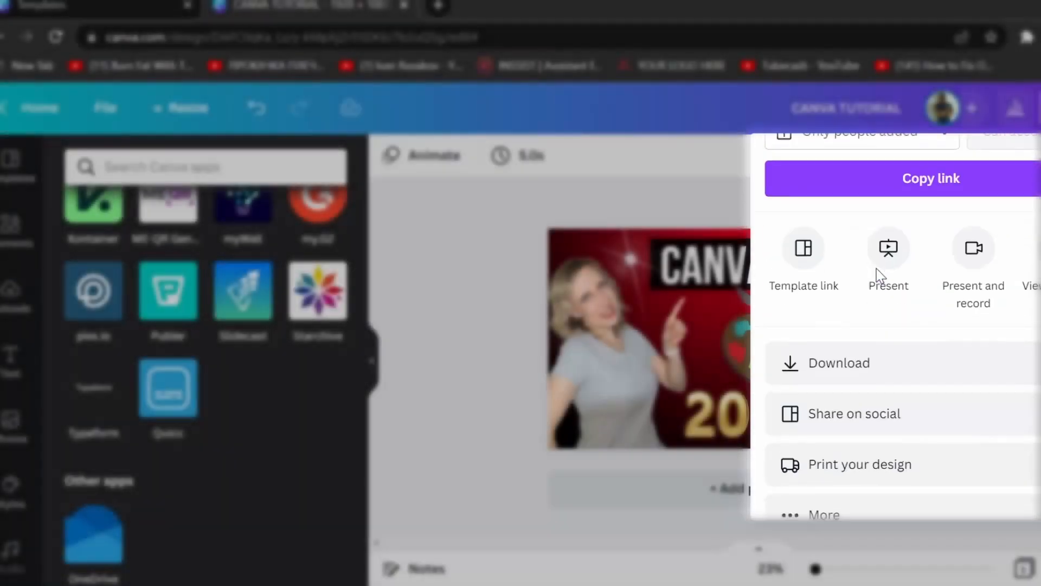
{"action": "left_click", "coordinate": [826, 378]}
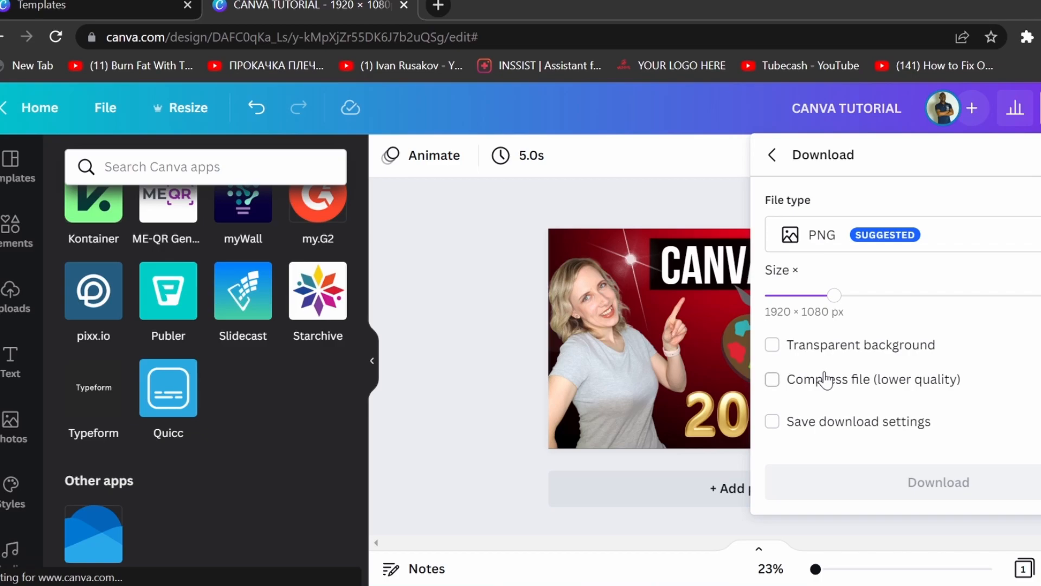
{"action": "left_click", "coordinate": [895, 235]}
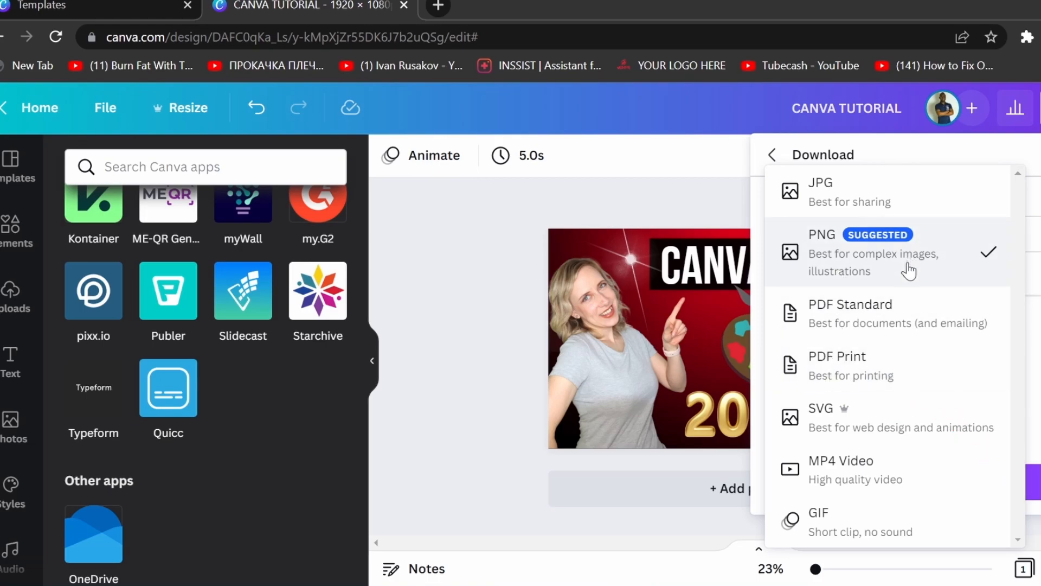
{"action": "left_click", "coordinate": [837, 252]}
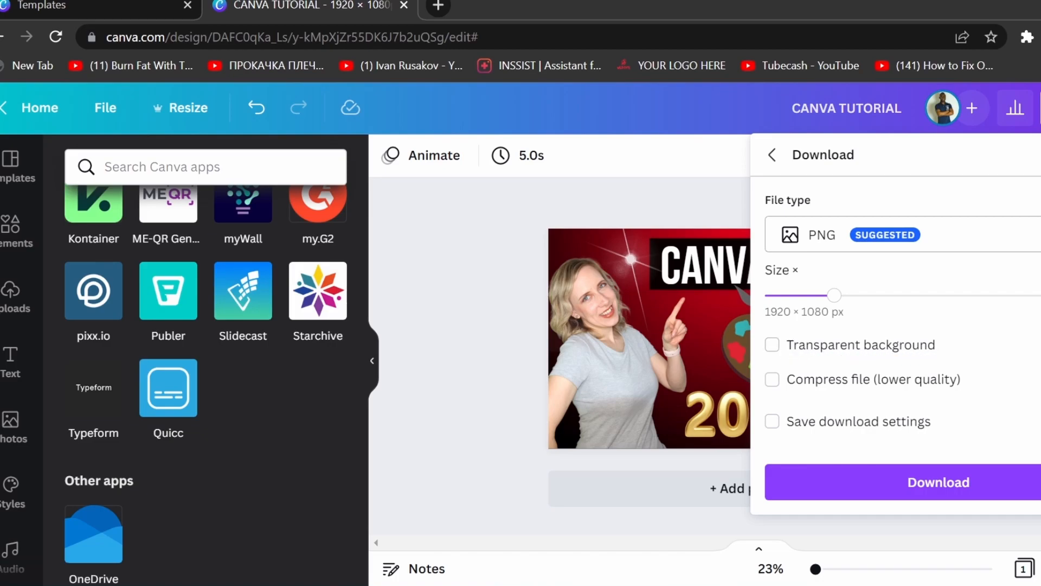
{"action": "left_click", "coordinate": [1005, 477]}
{"action": "left_click", "coordinate": [998, 485]}
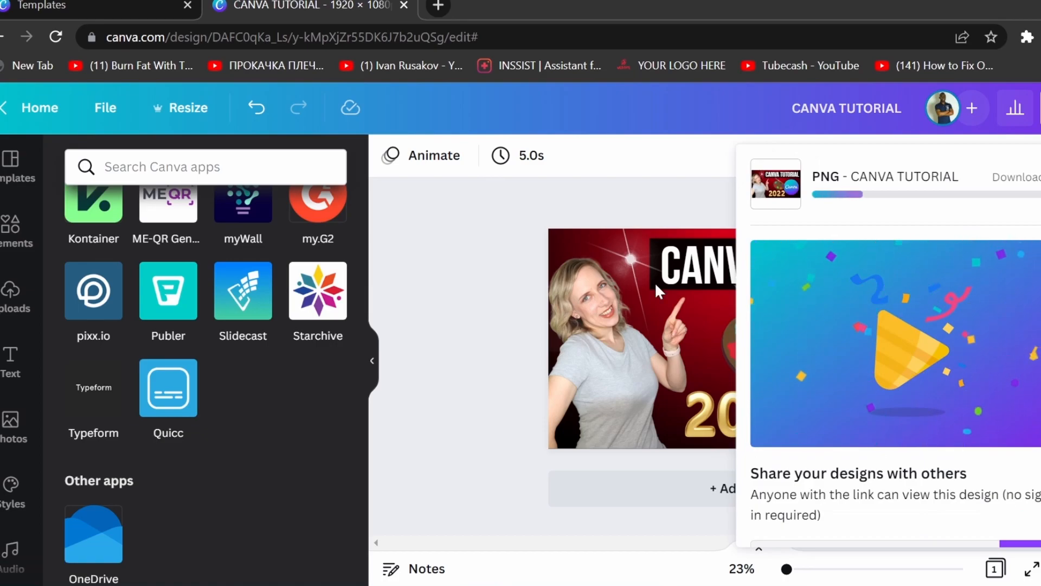
{"action": "left_click", "coordinate": [499, 417]}
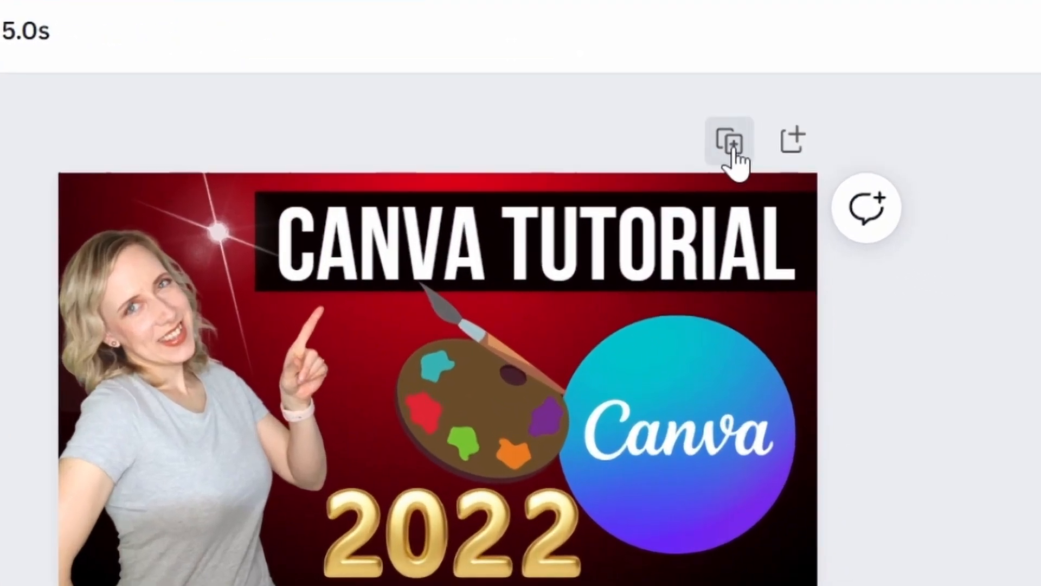
Step: Duplicate the thumbnail page and add a blank third page after the copy
{"action": "left_click", "coordinate": [893, 213]}
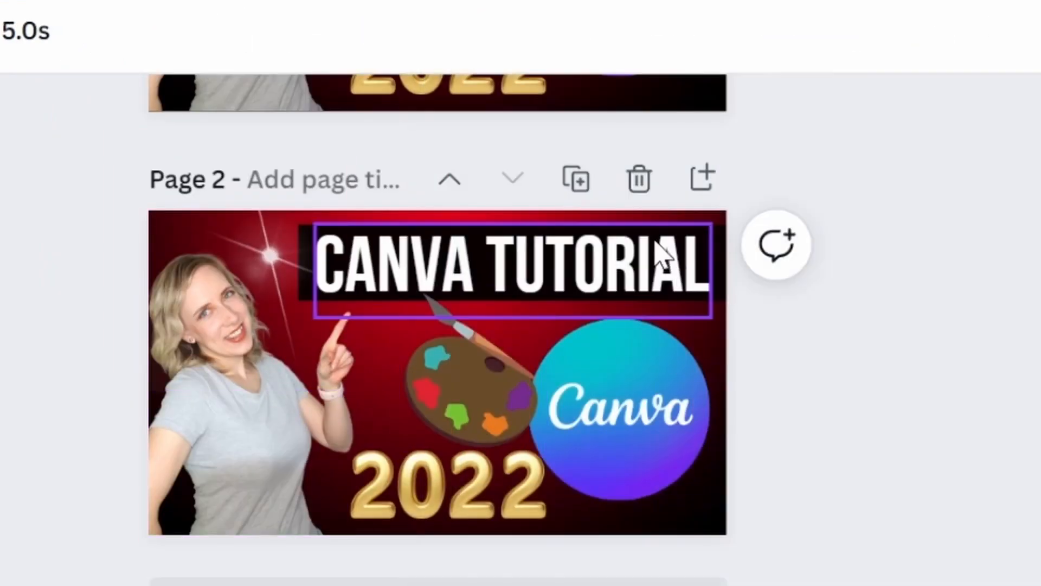
{"action": "left_click", "coordinate": [695, 196]}
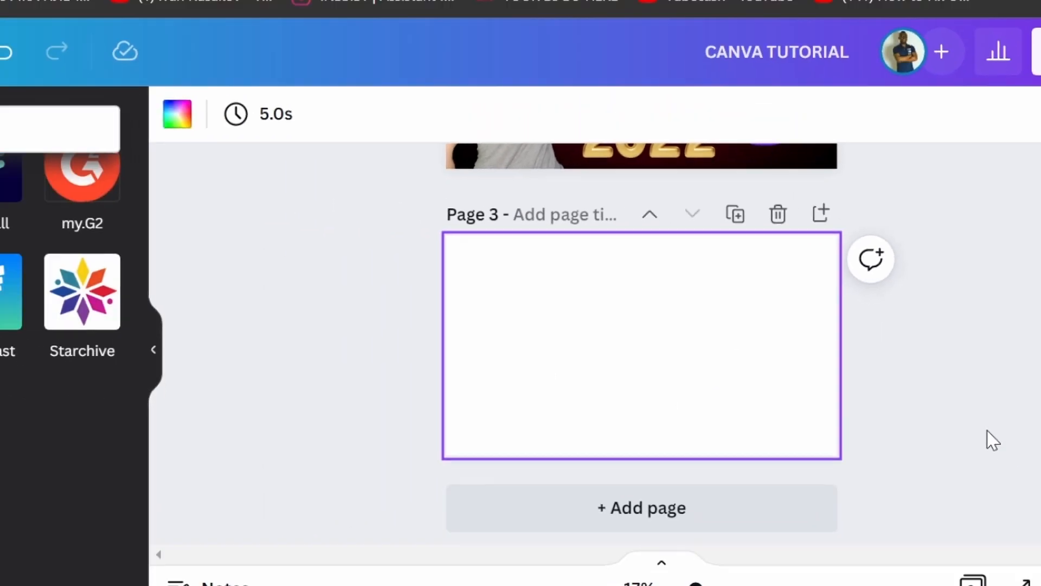
{"action": "scroll", "coordinate": [1000, 384], "scroll_direction": "up", "scroll_amount": 3}
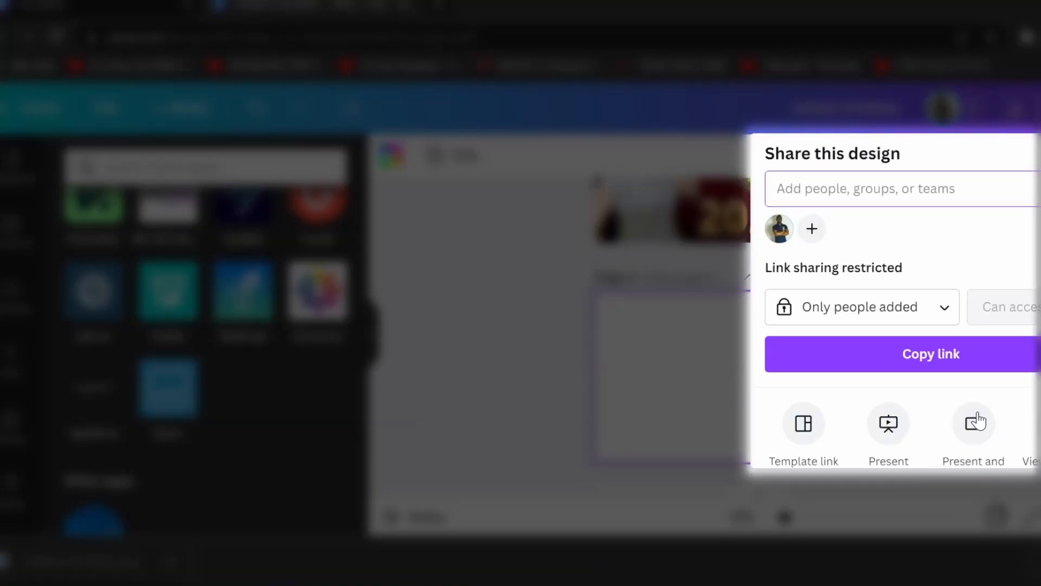
Step: Open the download settings for the multi-page design and look through the choices of pages to export
{"action": "scroll", "coordinate": [871, 407], "scroll_direction": "down", "scroll_amount": 2}
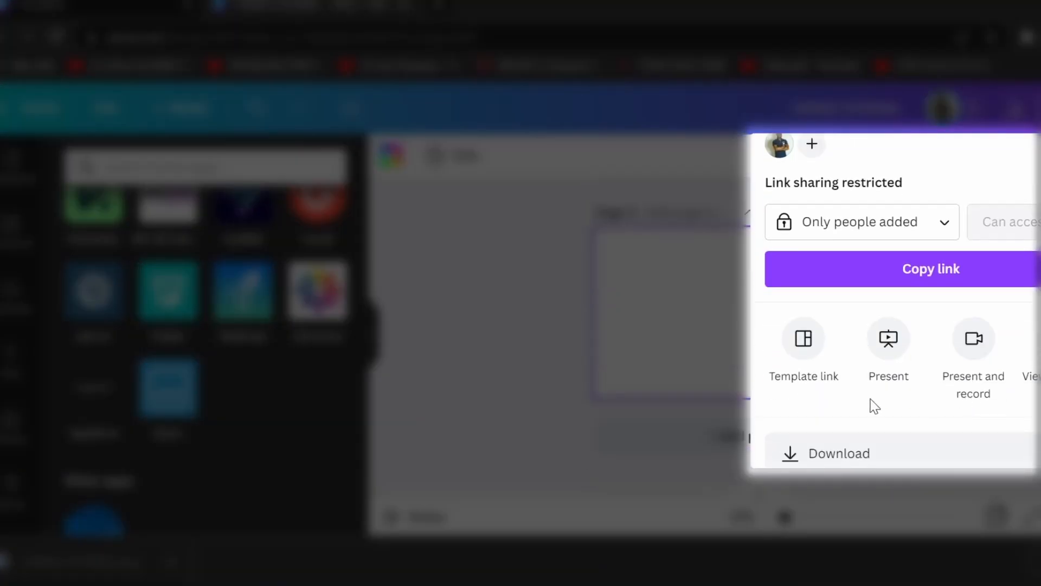
{"action": "left_click", "coordinate": [891, 455]}
{"action": "scroll", "coordinate": [992, 374], "scroll_direction": "down", "scroll_amount": 2}
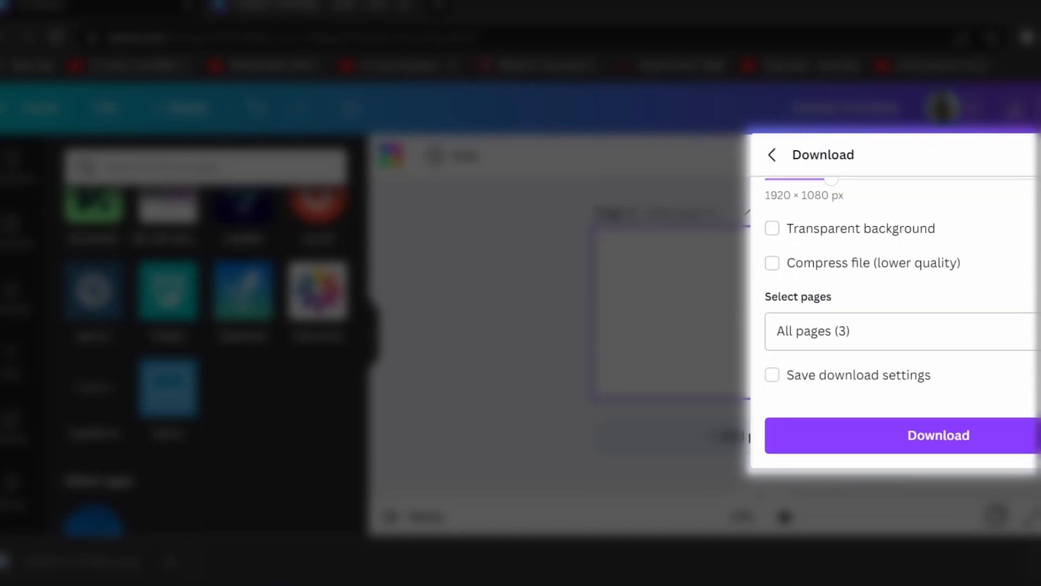
{"action": "left_click", "coordinate": [900, 331]}
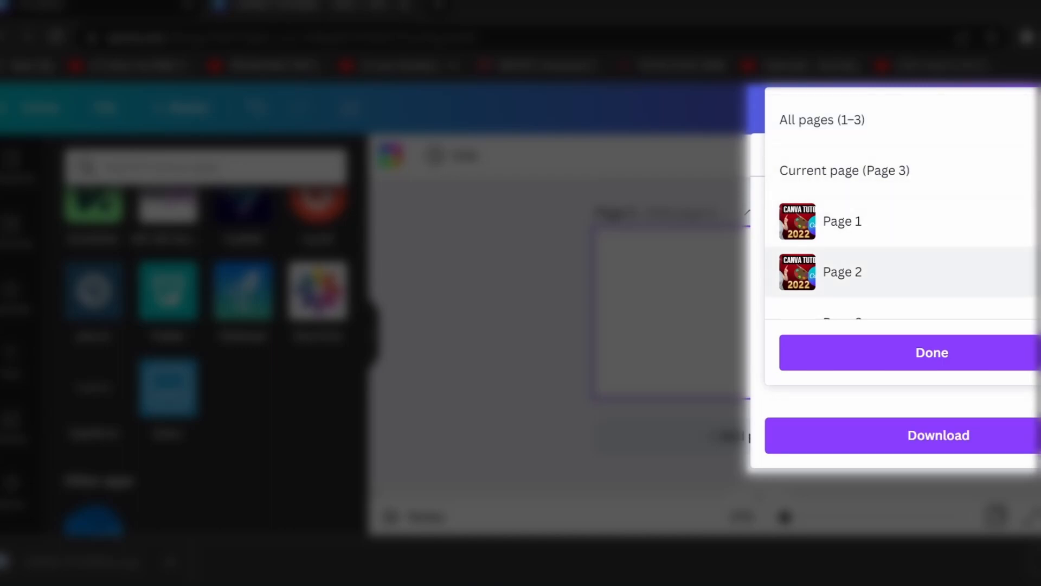
{"action": "scroll", "coordinate": [900, 255], "scroll_direction": "down", "scroll_amount": 1}
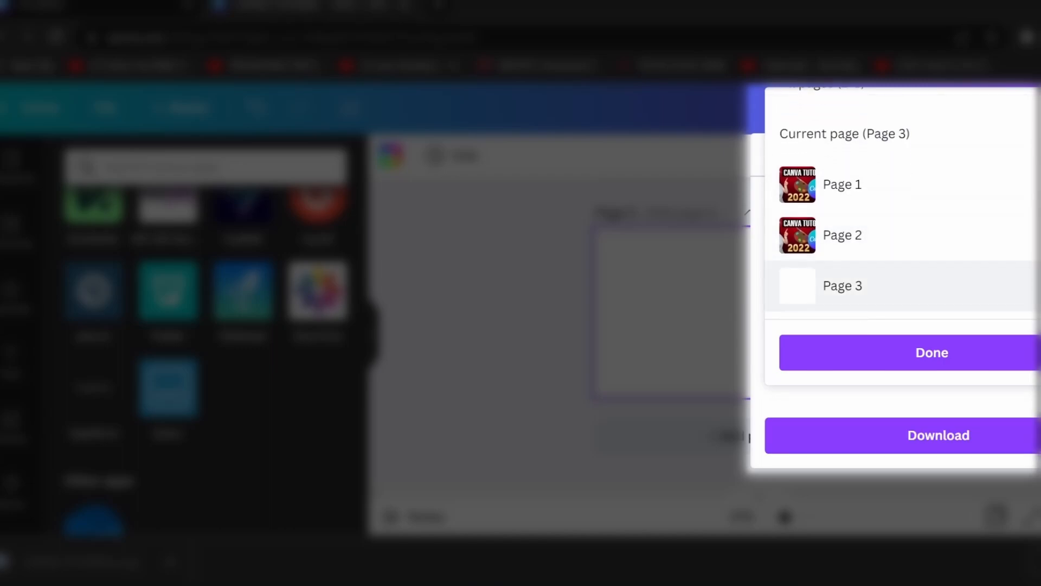